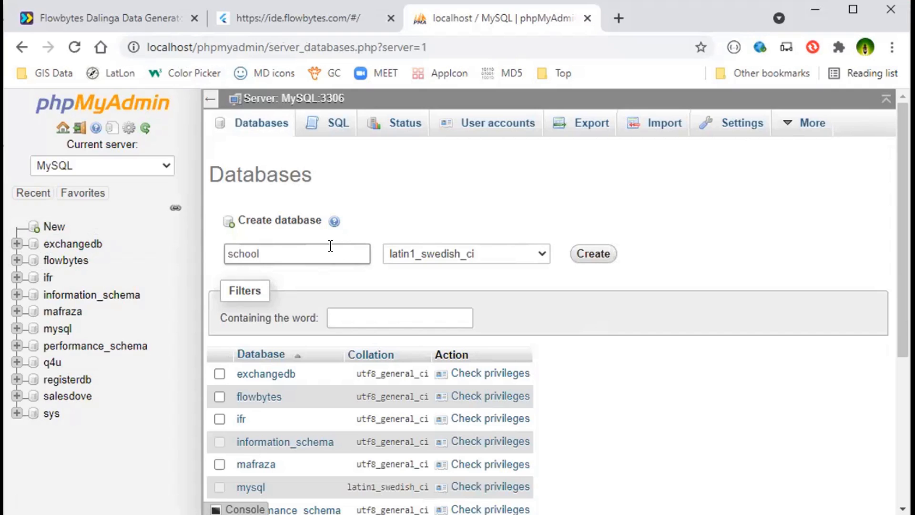
Step: Pick utf8_general_ci as the collation and create the school database
{"action": "left_click", "coordinate": [467, 256]}
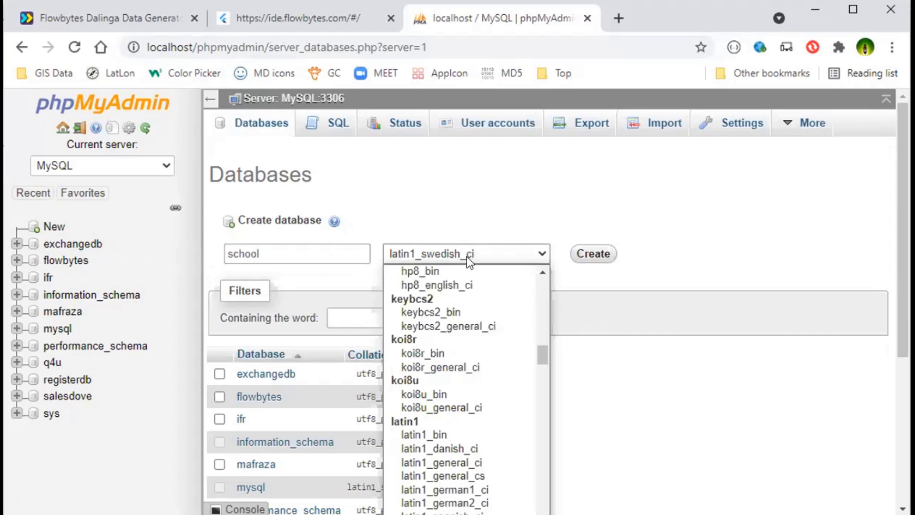
{"action": "scroll", "coordinate": [482, 370], "scroll_direction": "down", "scroll_amount": 20}
{"action": "scroll", "coordinate": [483, 373], "scroll_direction": "down", "scroll_amount": 15}
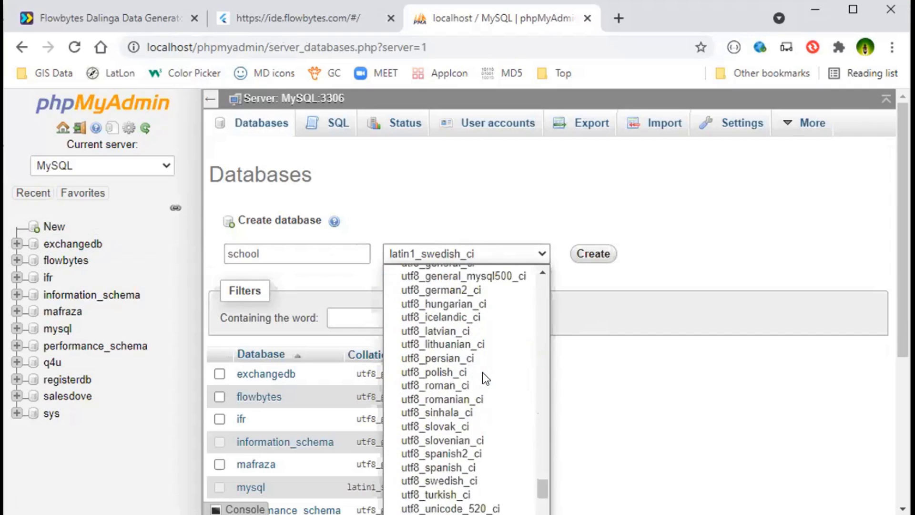
{"action": "scroll", "coordinate": [483, 372], "scroll_direction": "up", "scroll_amount": 4}
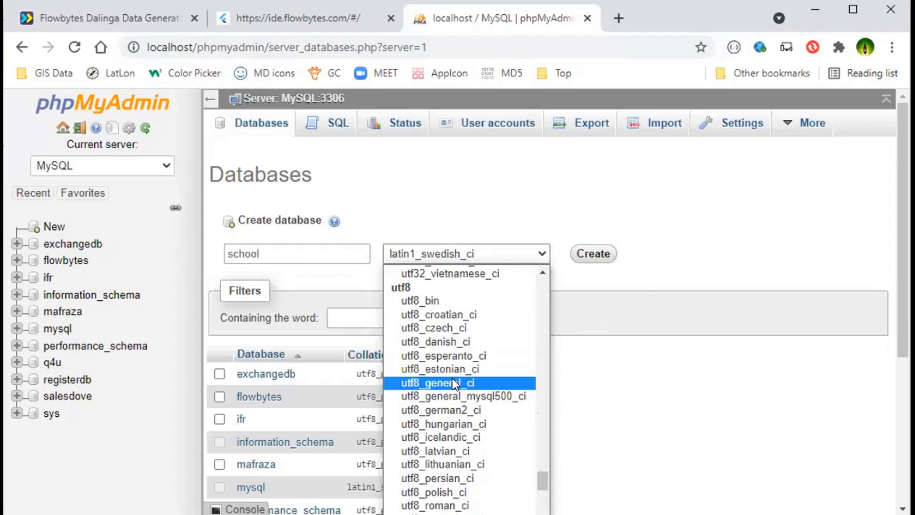
{"action": "left_click", "coordinate": [454, 383]}
{"action": "left_click", "coordinate": [594, 257]}
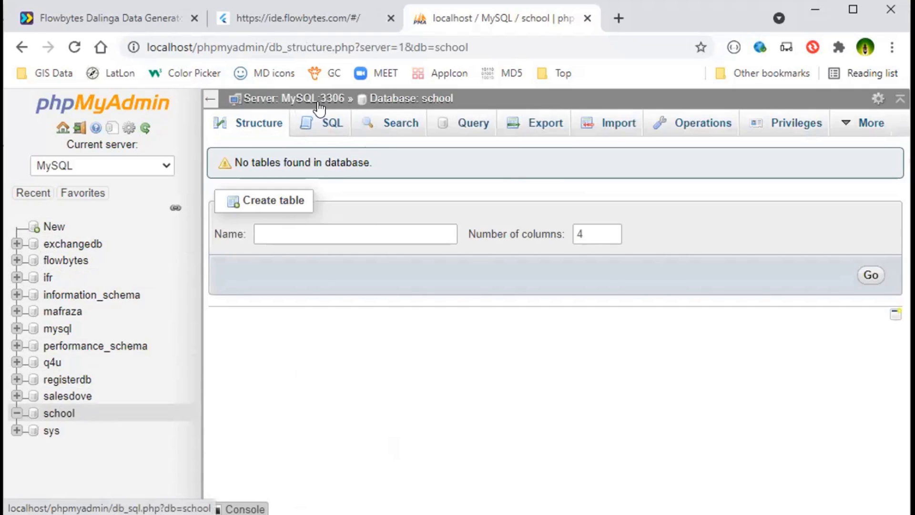
Step: Create a table named programs with 2 columns and begin naming its first column
{"action": "left_click", "coordinate": [313, 234]}
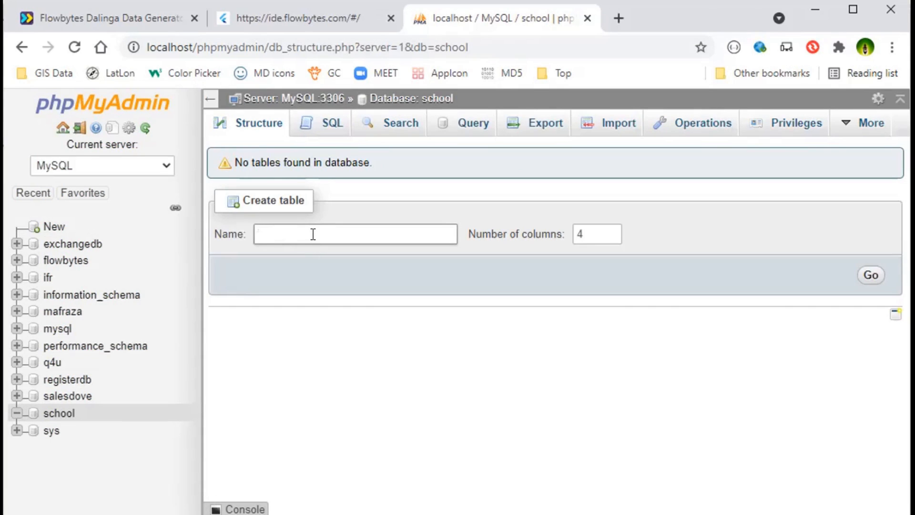
{"action": "type", "text": "programs"}
{"action": "double_click", "coordinate": [575, 234]}
{"action": "type", "text": "1"}
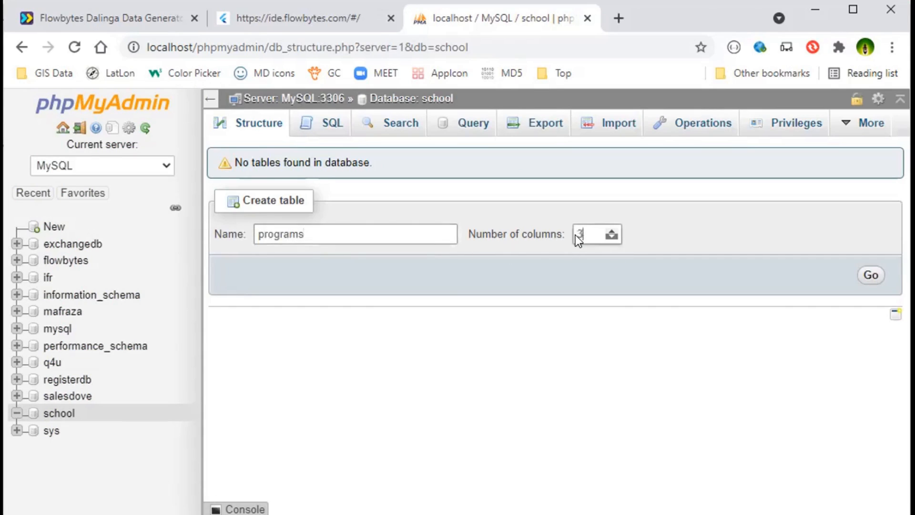
{"action": "left_click", "coordinate": [611, 231]}
{"action": "left_click", "coordinate": [611, 231]}
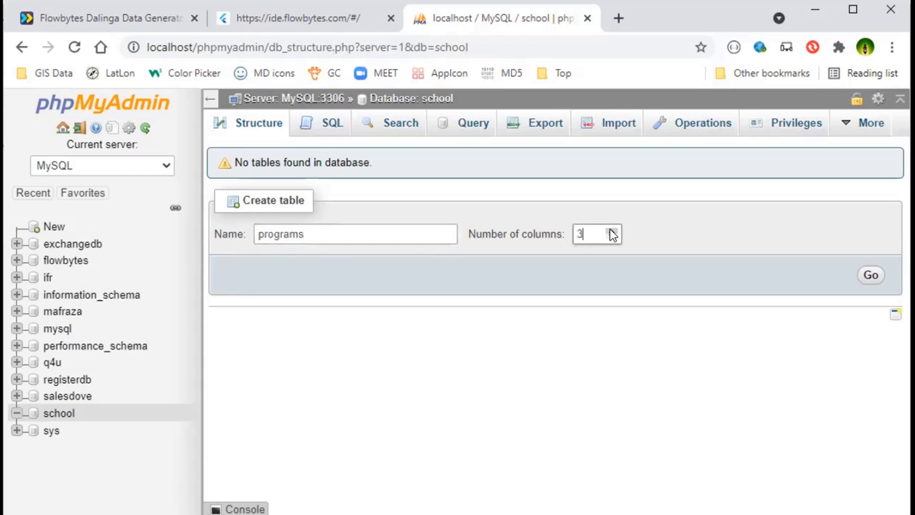
{"action": "left_click", "coordinate": [872, 277]}
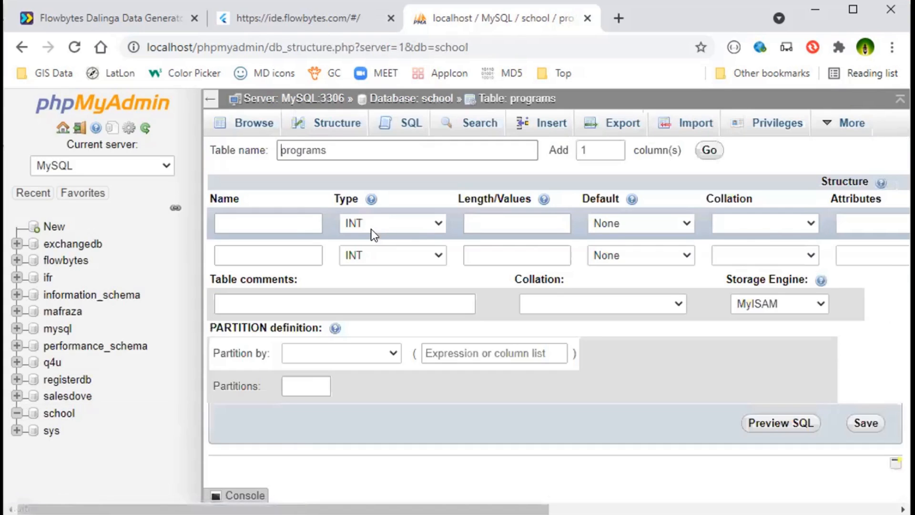
{"action": "left_click", "coordinate": [304, 221]}
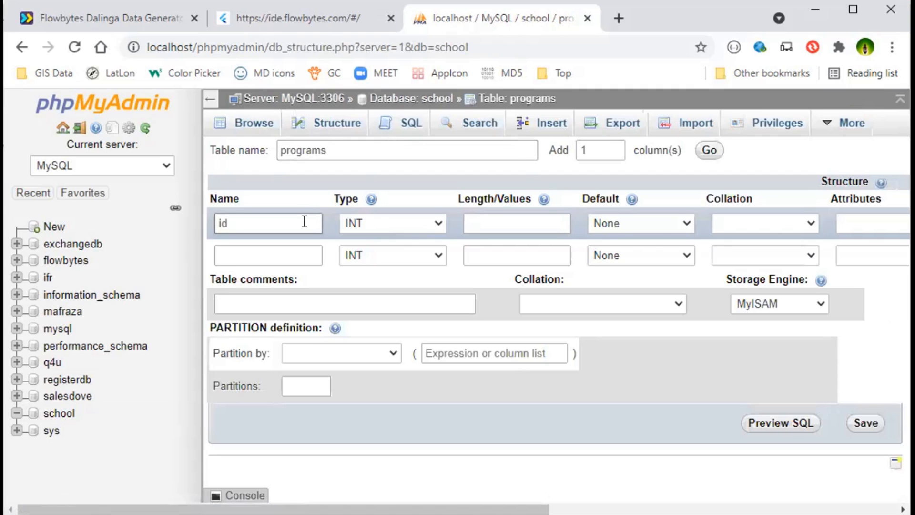
Step: Define column id with length 11, auto-increment and a PRIMARY index
{"action": "type", "text": "id"}
{"action": "left_click", "coordinate": [481, 220]}
{"action": "type", "text": "11"}
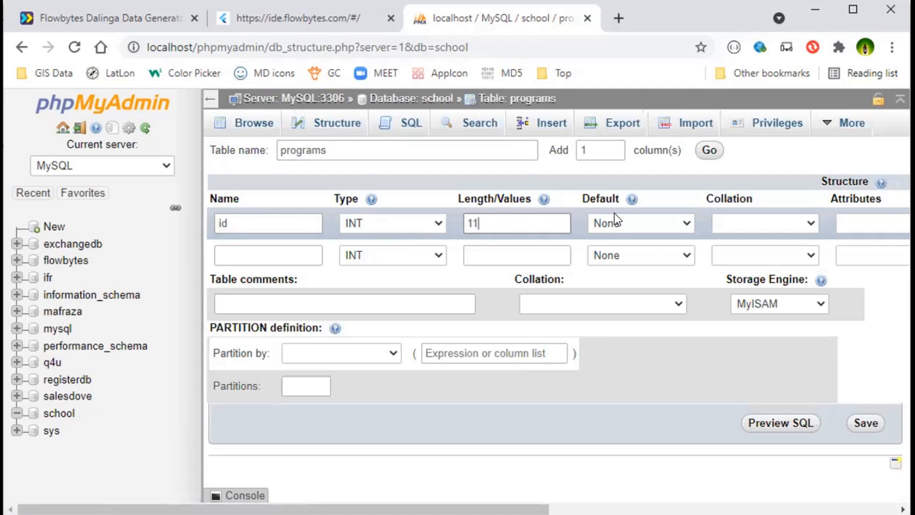
{"action": "scroll", "coordinate": [809, 294], "scroll_direction": "right", "scroll_amount": 5}
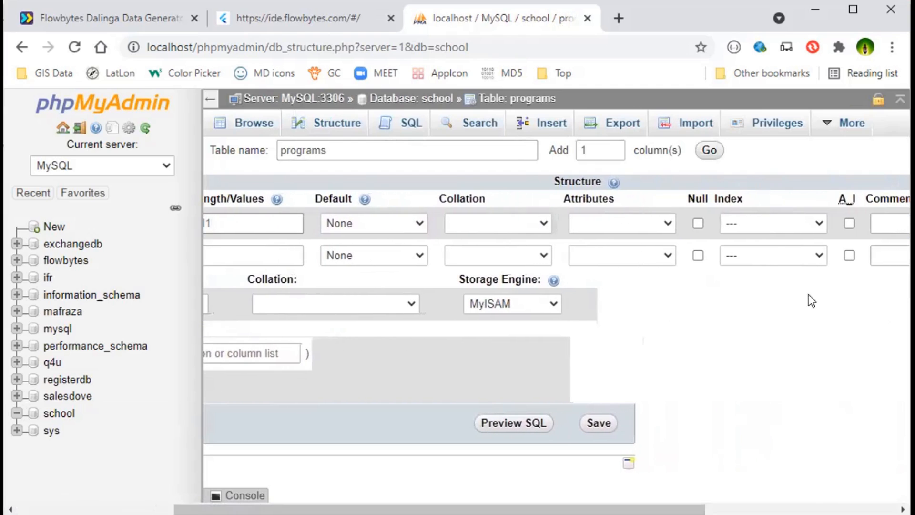
{"action": "left_click", "coordinate": [849, 223]}
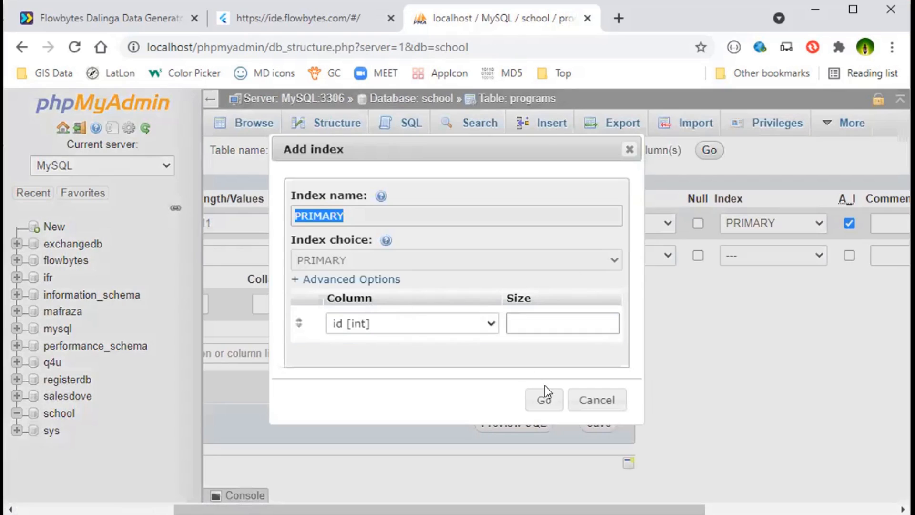
{"action": "left_click", "coordinate": [545, 393]}
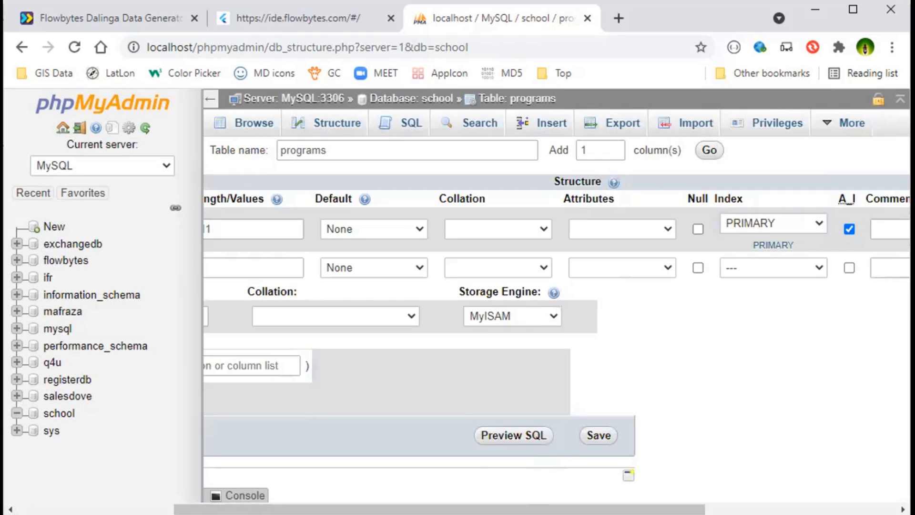
{"action": "left_click_drag", "start_coordinate": [414, 509], "coordinate": [250, 508]}
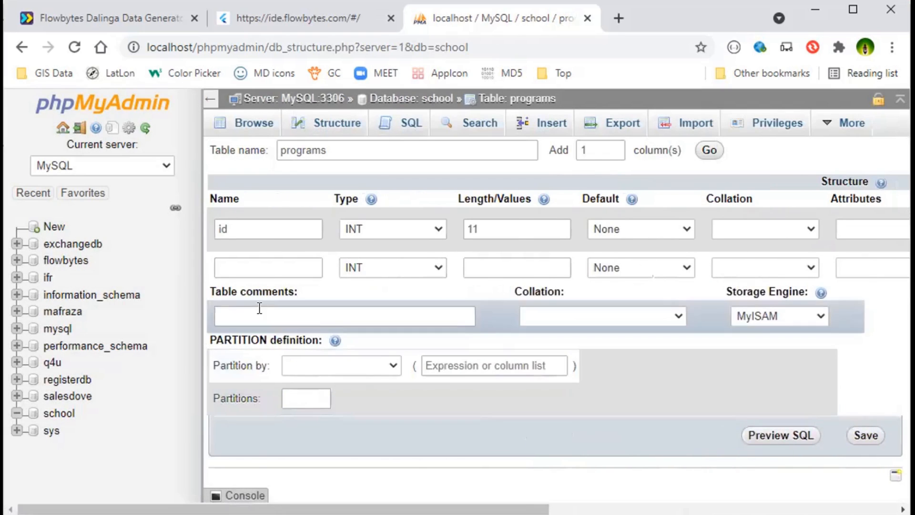
Step: Add a programname VARCHAR(20) column and save the programs table
{"action": "left_click", "coordinate": [267, 269]}
{"action": "type", "text": "pr"}
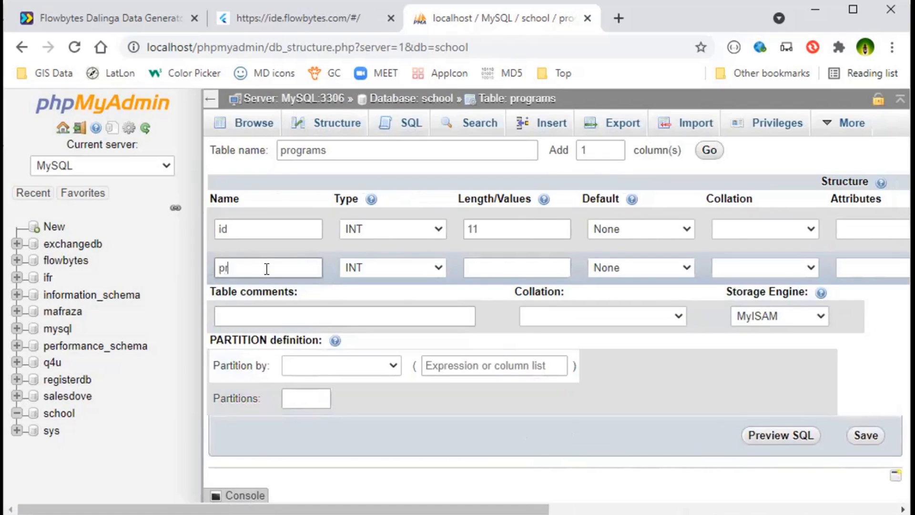
{"action": "type", "text": "ogramname"}
{"action": "key", "text": "Tab"}
{"action": "key", "text": "v"}
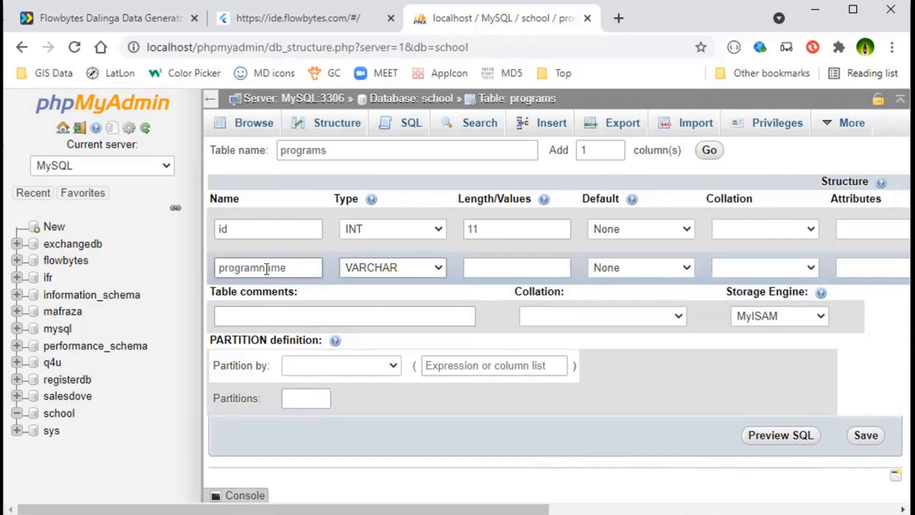
{"action": "left_click", "coordinate": [500, 268]}
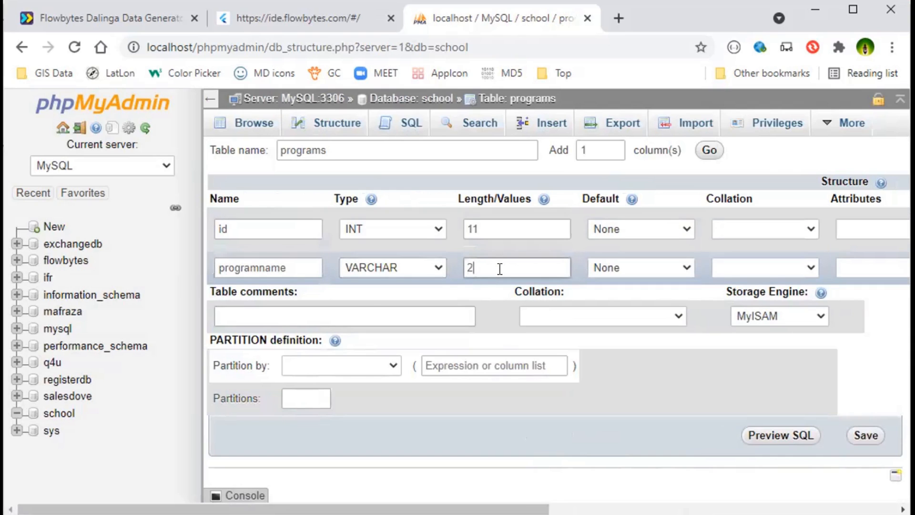
{"action": "type", "text": "20"}
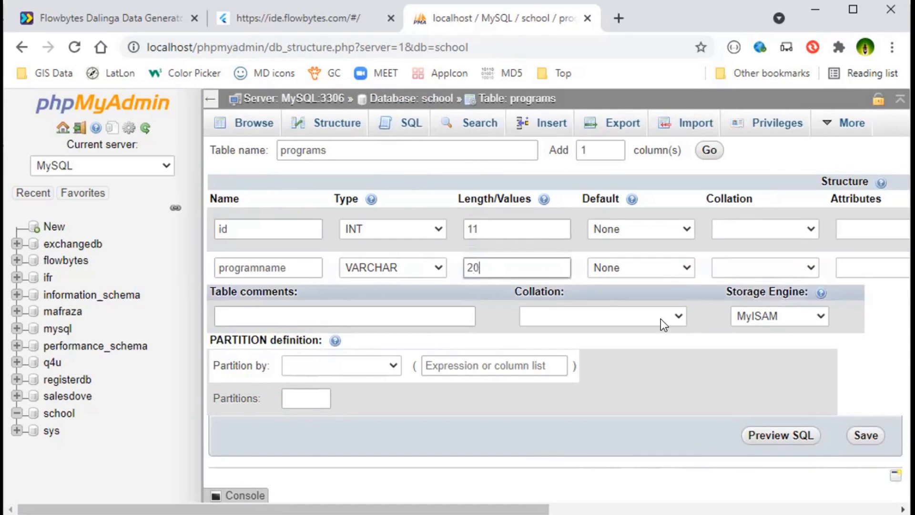
{"action": "left_click", "coordinate": [855, 436]}
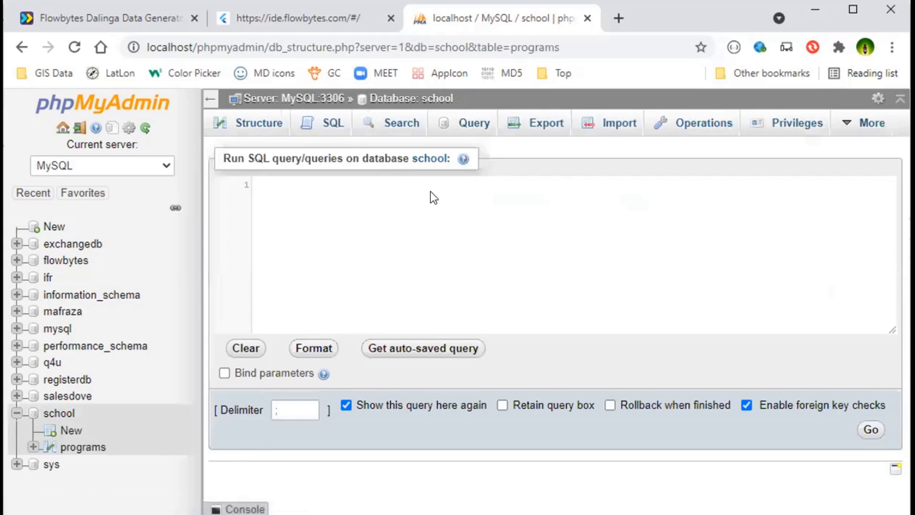
Step: Check the programs table's Browse and Structure views, then open its Insert form
{"action": "left_click", "coordinate": [240, 127]}
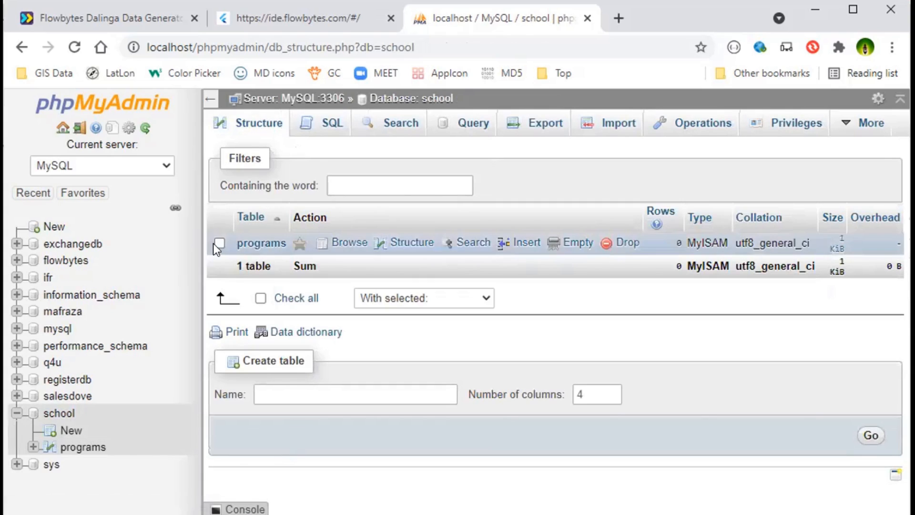
{"action": "left_click", "coordinate": [261, 244]}
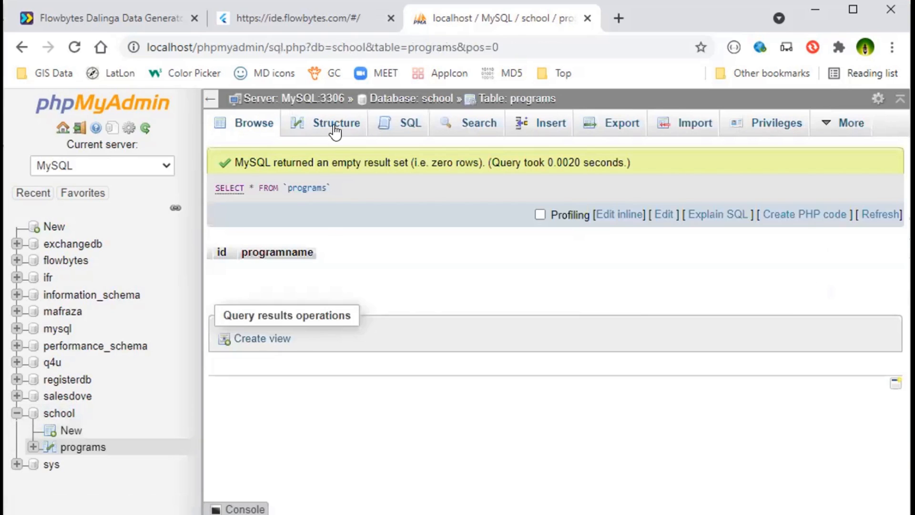
{"action": "left_click", "coordinate": [335, 124]}
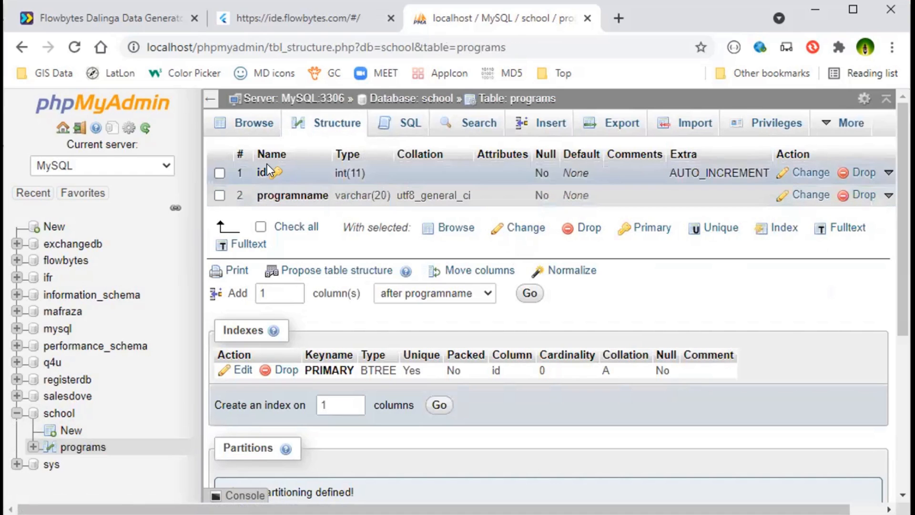
{"action": "left_click", "coordinate": [253, 126]}
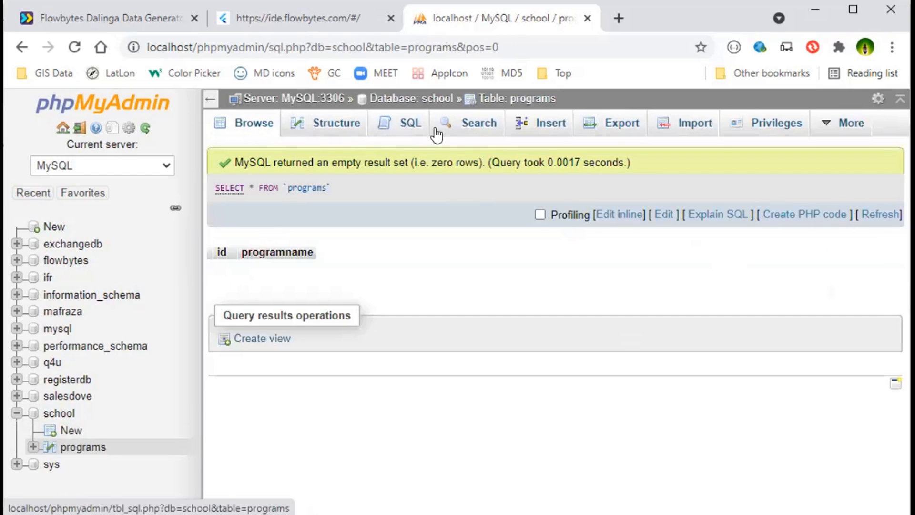
{"action": "left_click", "coordinate": [525, 125]}
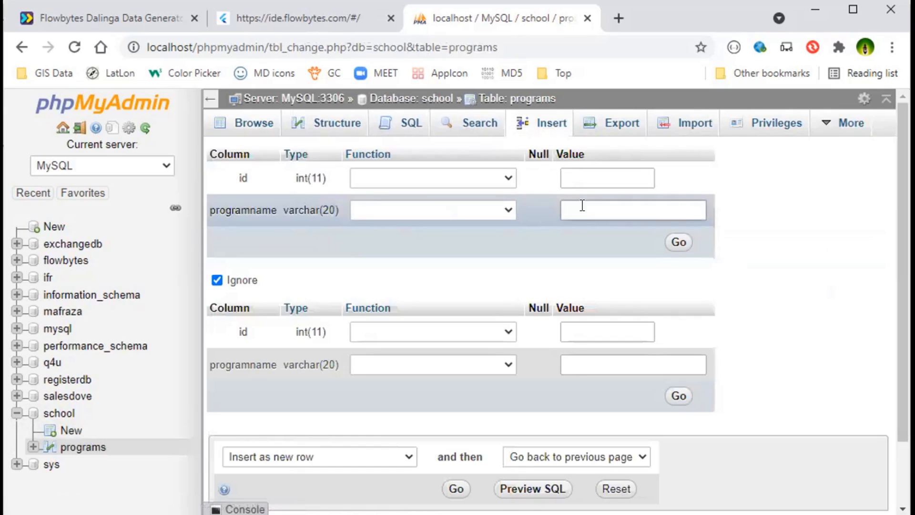
Step: Insert Electricity and Mechanic as rows of the programs table
{"action": "type", "text": "Electricity"}
{"action": "left_click", "coordinate": [600, 360]}
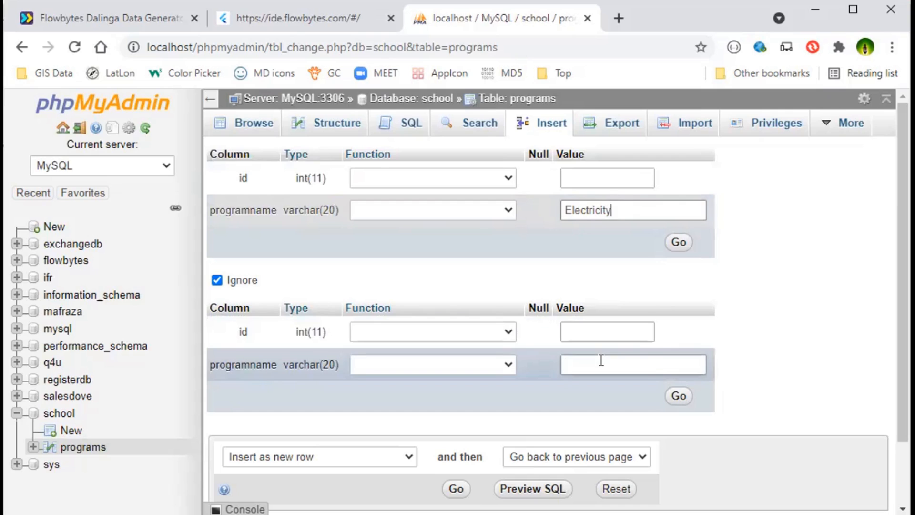
{"action": "type", "text": "Mech"}
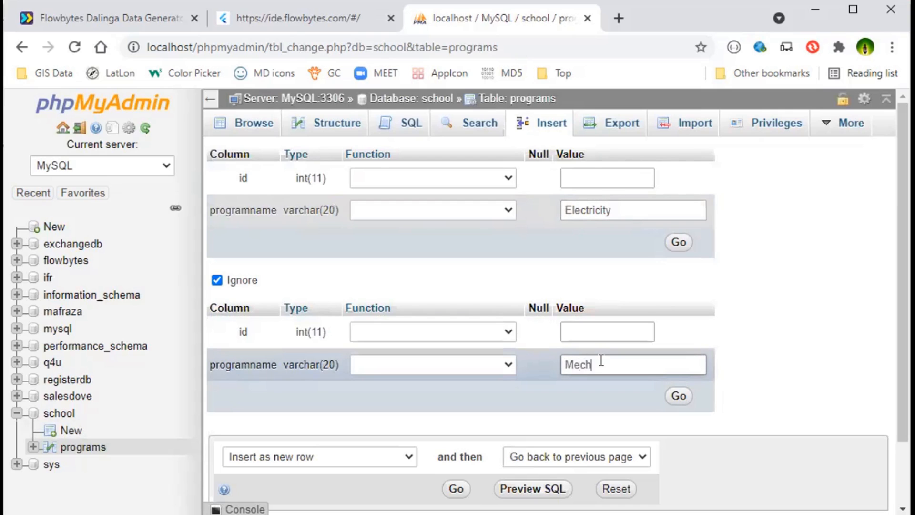
{"action": "type", "text": "anics"}
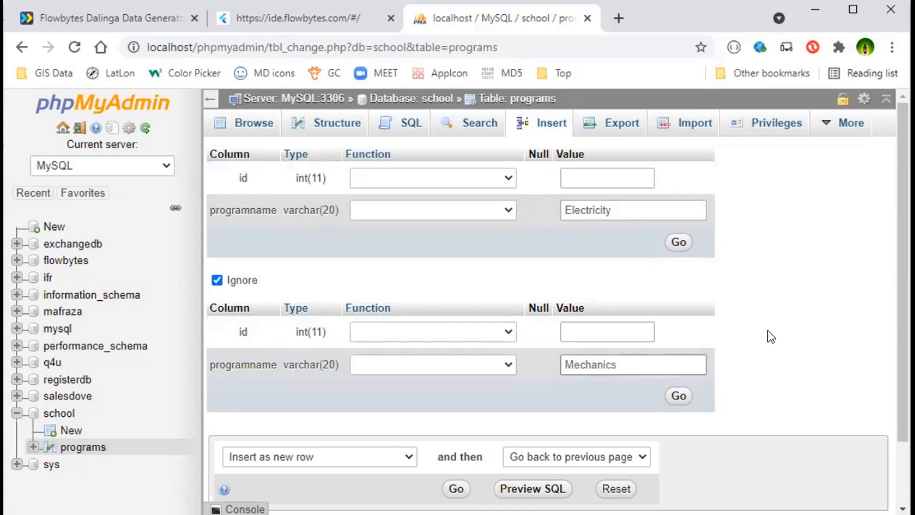
{"action": "scroll", "coordinate": [766, 331], "scroll_direction": "down", "scroll_amount": 2}
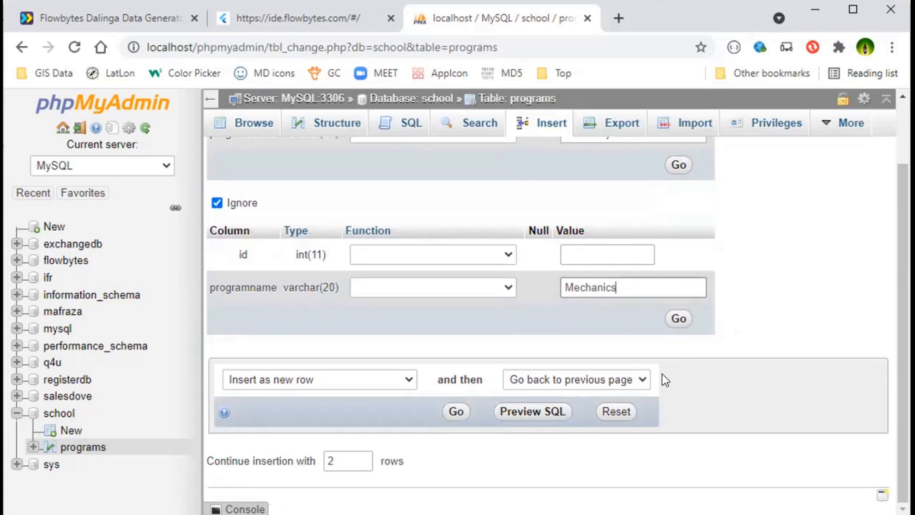
{"action": "left_click", "coordinate": [676, 320]}
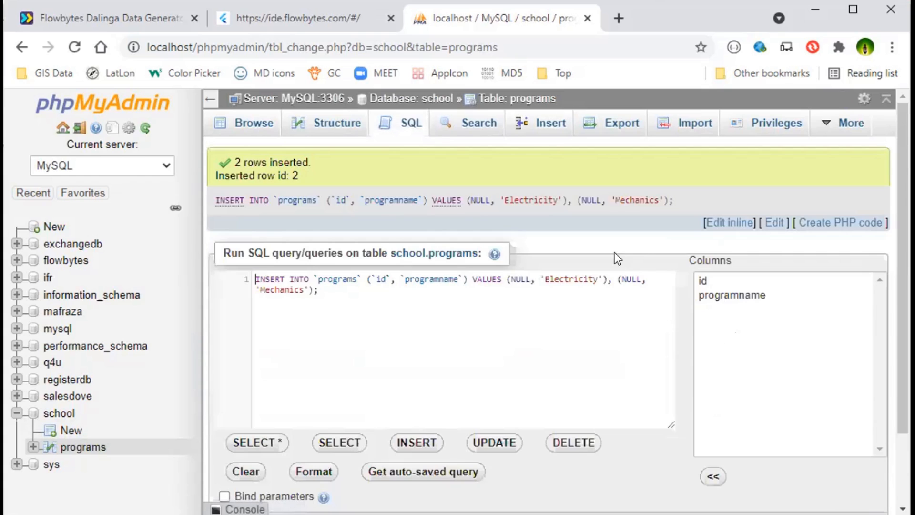
Step: Insert a Painting row, view all programs rows, then switch to the Dalinga IDE tab
{"action": "left_click", "coordinate": [548, 123]}
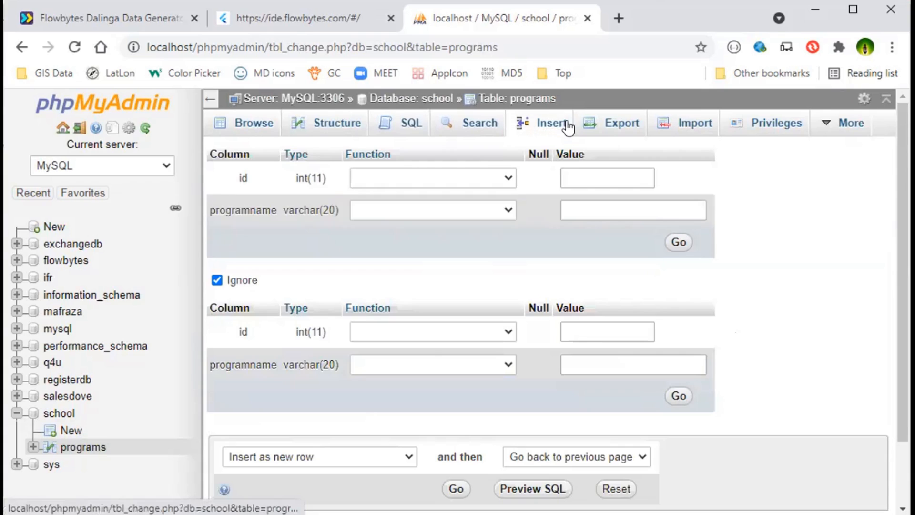
{"action": "left_click", "coordinate": [593, 202]}
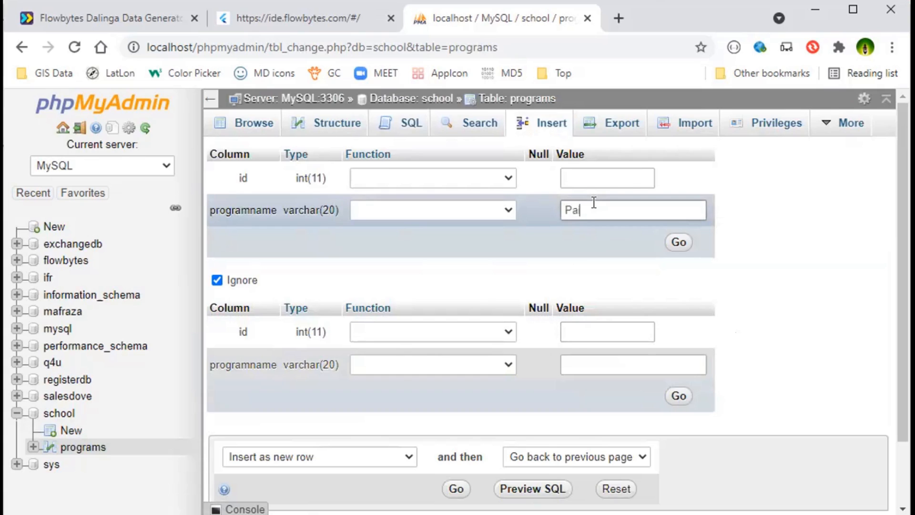
{"action": "type", "text": "Painting"}
{"action": "left_click", "coordinate": [679, 243]}
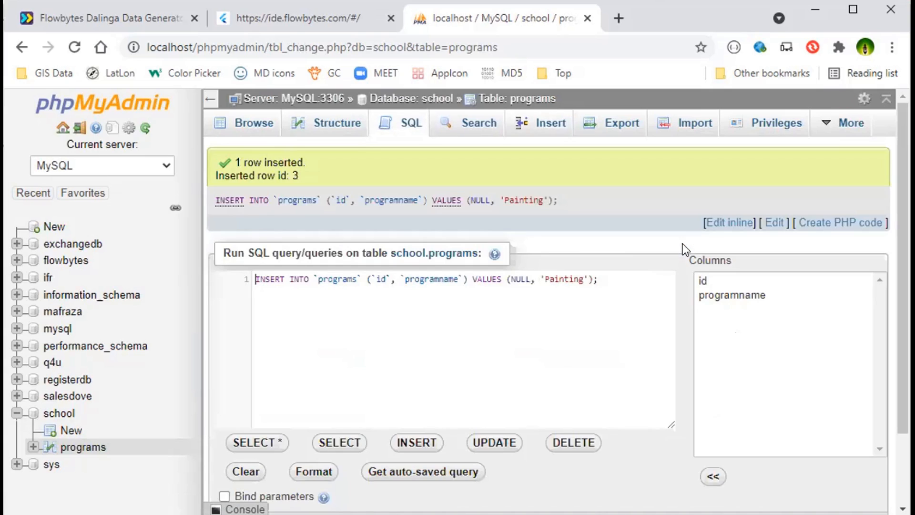
{"action": "left_click", "coordinate": [78, 446]}
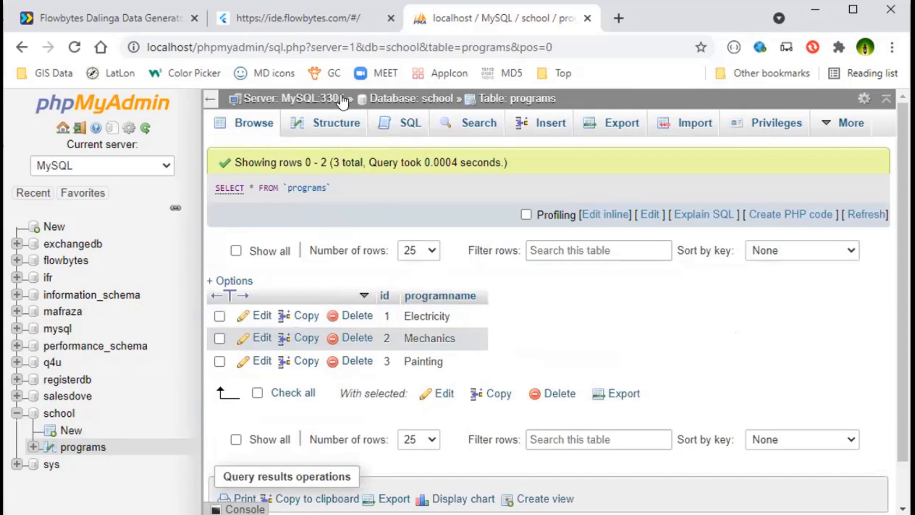
{"action": "left_click", "coordinate": [333, 14]}
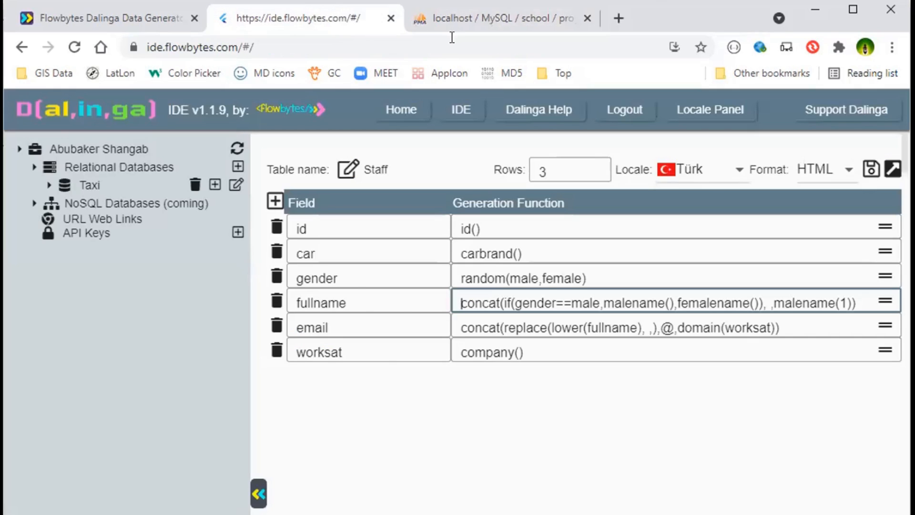
Step: Add a School database under Relational Databases and open its new-table dialog
{"action": "left_click", "coordinate": [479, 17]}
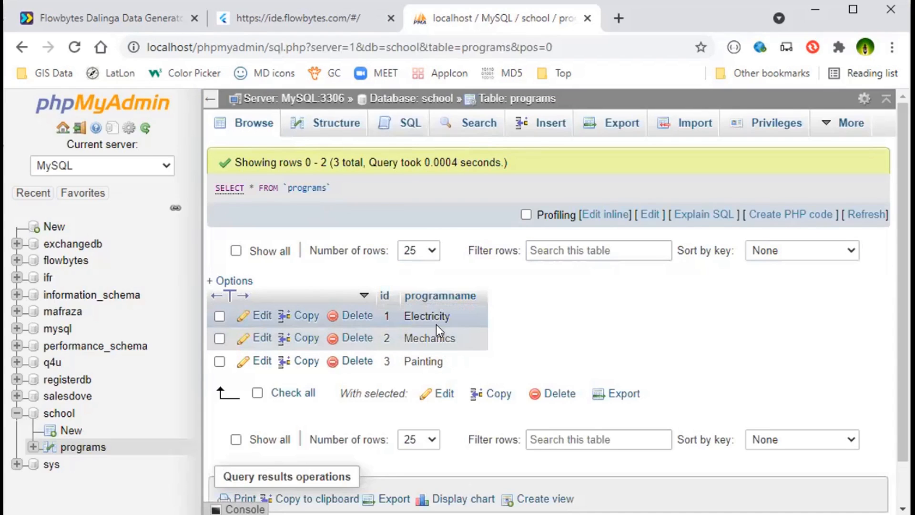
{"action": "left_click", "coordinate": [323, 19]}
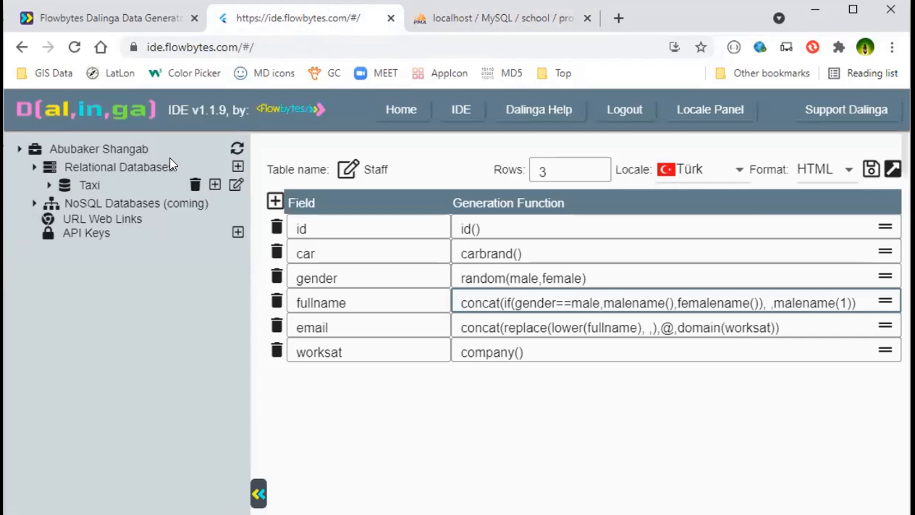
{"action": "left_click", "coordinate": [239, 167]}
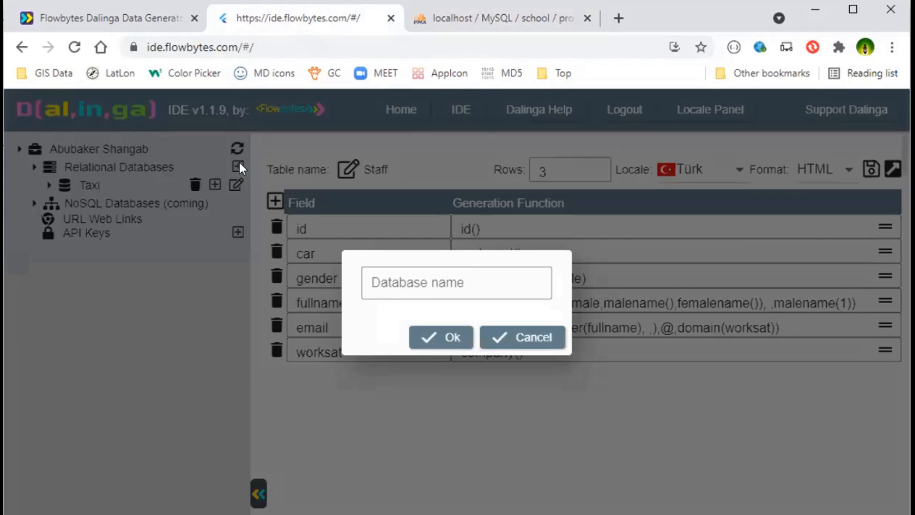
{"action": "left_click", "coordinate": [486, 286]}
{"action": "type", "text": "School"}
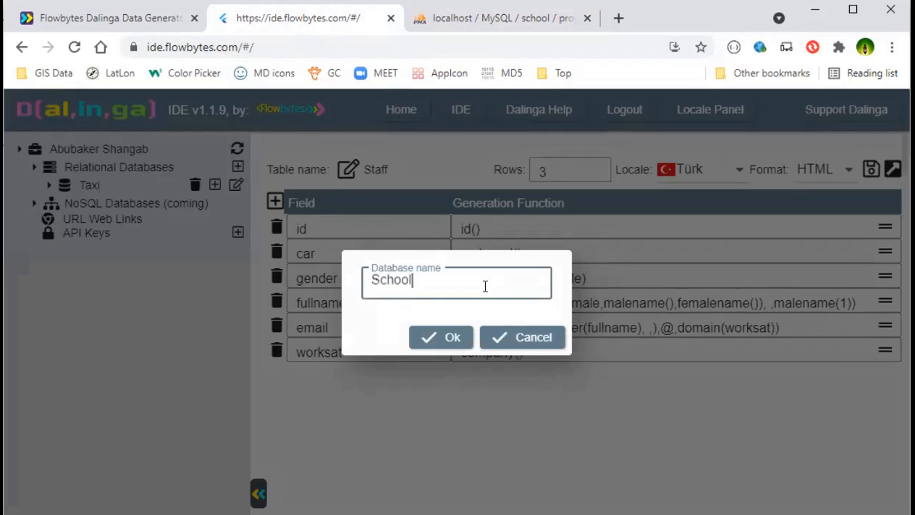
{"action": "left_click", "coordinate": [452, 337]}
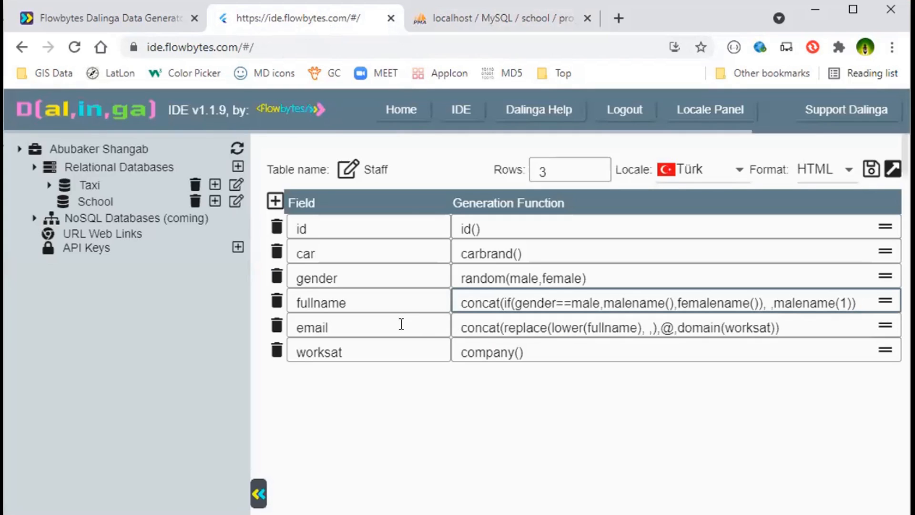
{"action": "left_click", "coordinate": [214, 201]}
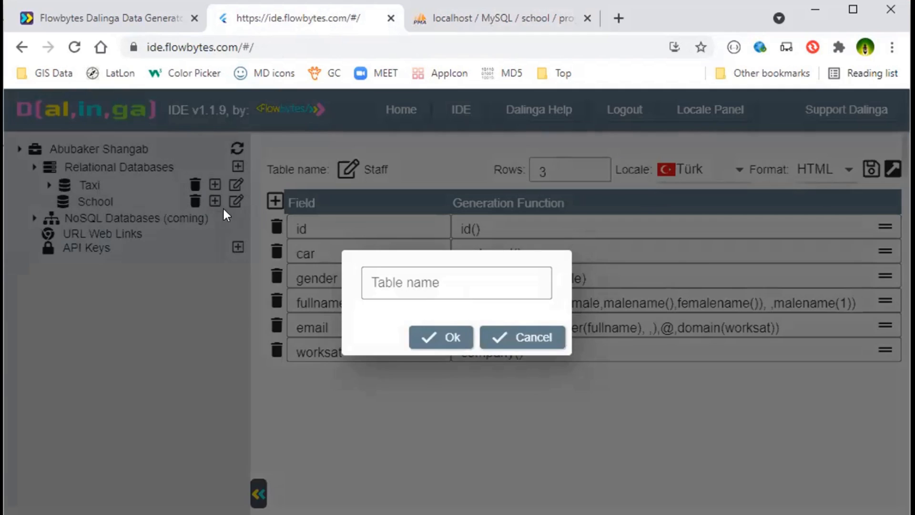
Step: Create a students table under School and open its field definitions
{"action": "left_click", "coordinate": [415, 287]}
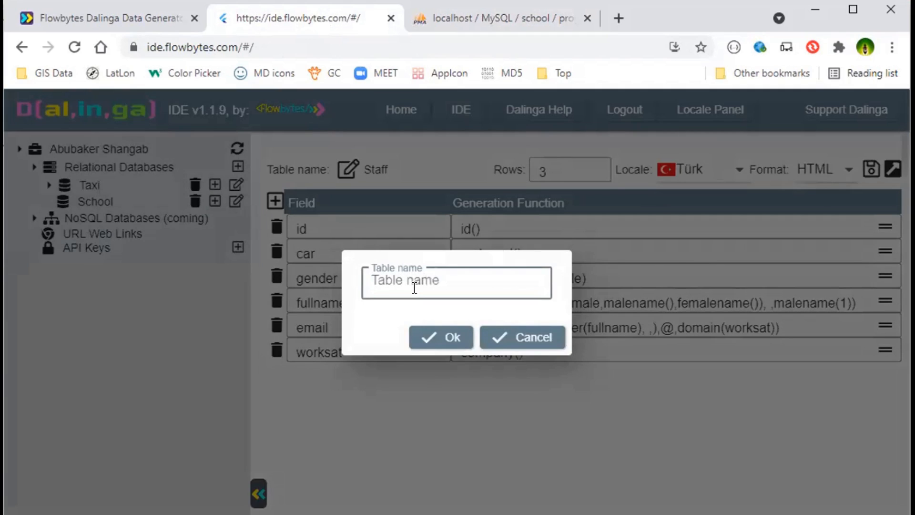
{"action": "type", "text": "students"}
{"action": "left_click", "coordinate": [435, 337]}
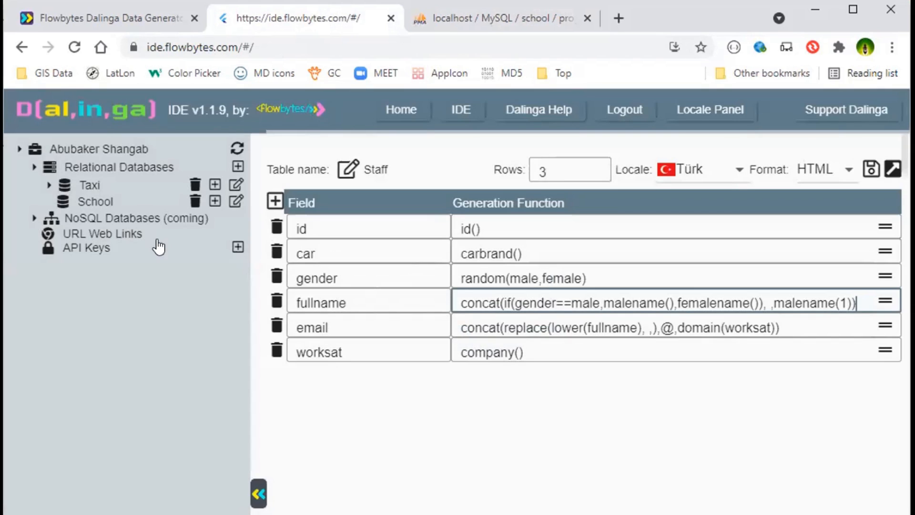
{"action": "left_click", "coordinate": [47, 203]}
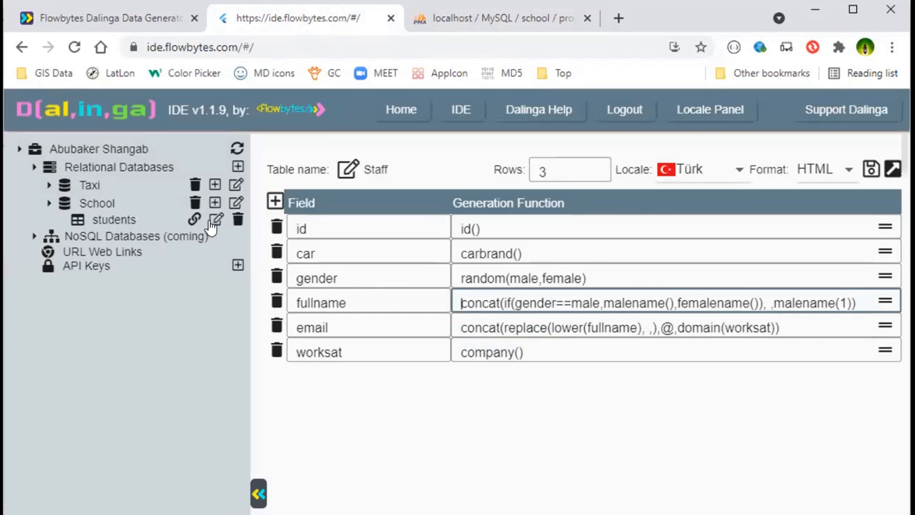
{"action": "left_click", "coordinate": [214, 221]}
Step: Review the gender field's random function with its male and female options
{"action": "left_click", "coordinate": [413, 252]}
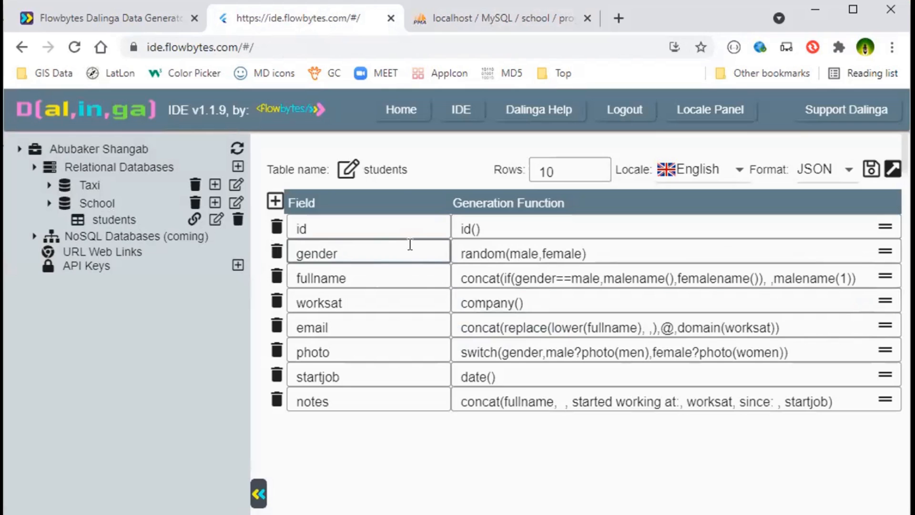
{"action": "double_click", "coordinate": [481, 253]}
{"action": "left_click", "coordinate": [516, 249]}
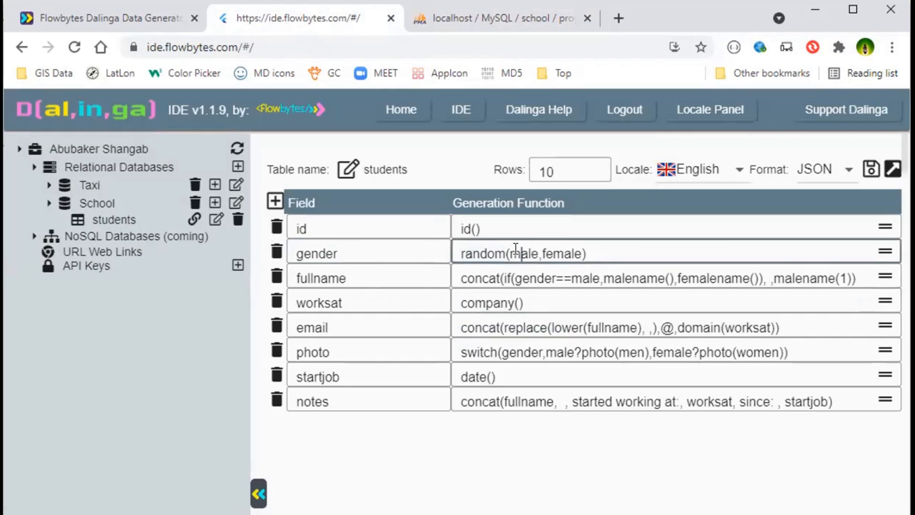
{"action": "double_click", "coordinate": [516, 248]}
{"action": "double_click", "coordinate": [570, 248]}
Step: Review the fullname function: concat with gender-based malename/femalename and surname
{"action": "double_click", "coordinate": [321, 279]}
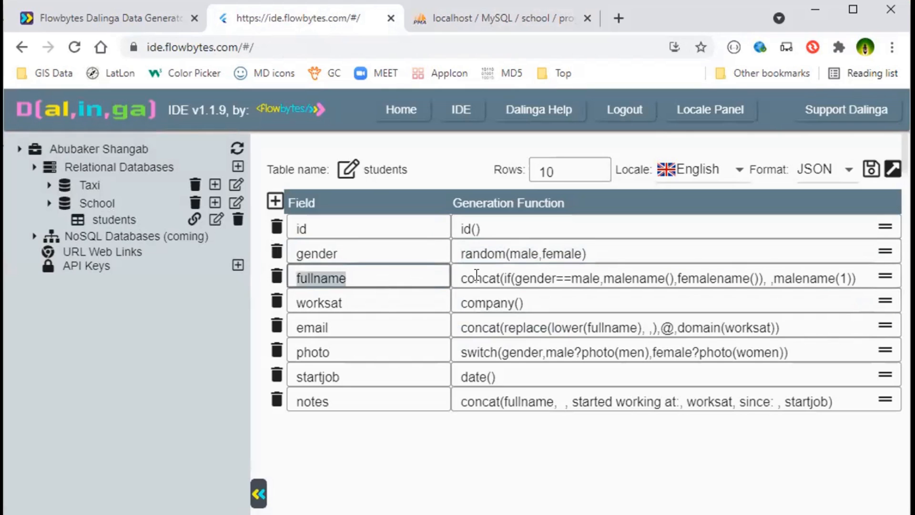
{"action": "double_click", "coordinate": [477, 275]}
{"action": "double_click", "coordinate": [529, 277]}
{"action": "left_click", "coordinate": [588, 275]}
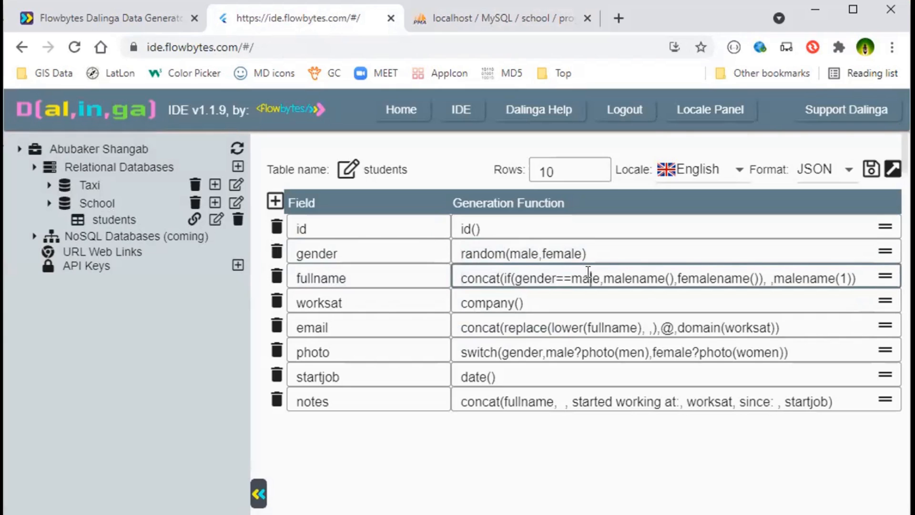
{"action": "double_click", "coordinate": [588, 275]}
{"action": "double_click", "coordinate": [643, 275]}
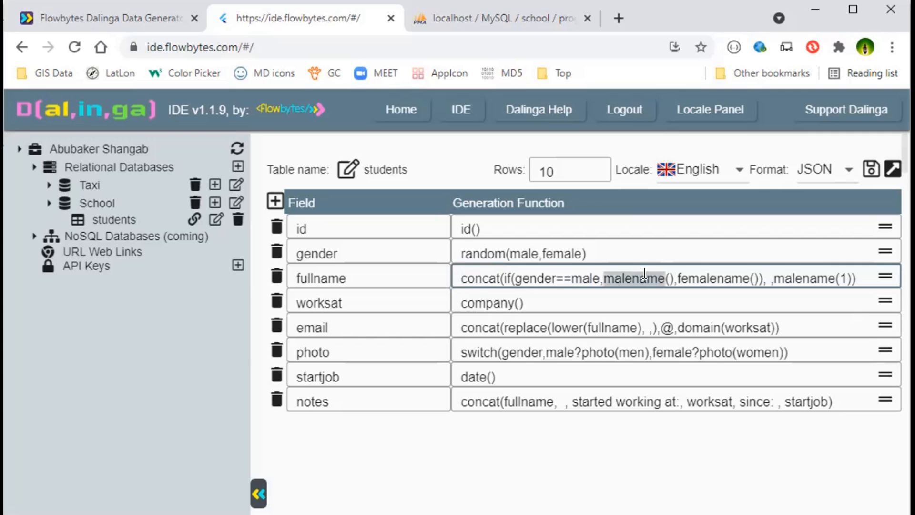
{"action": "double_click", "coordinate": [703, 276]}
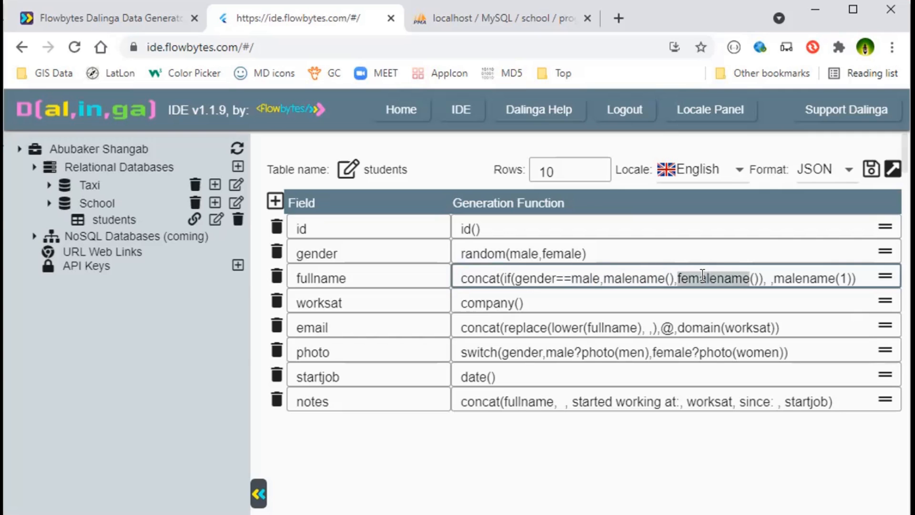
{"action": "left_click", "coordinate": [767, 276]}
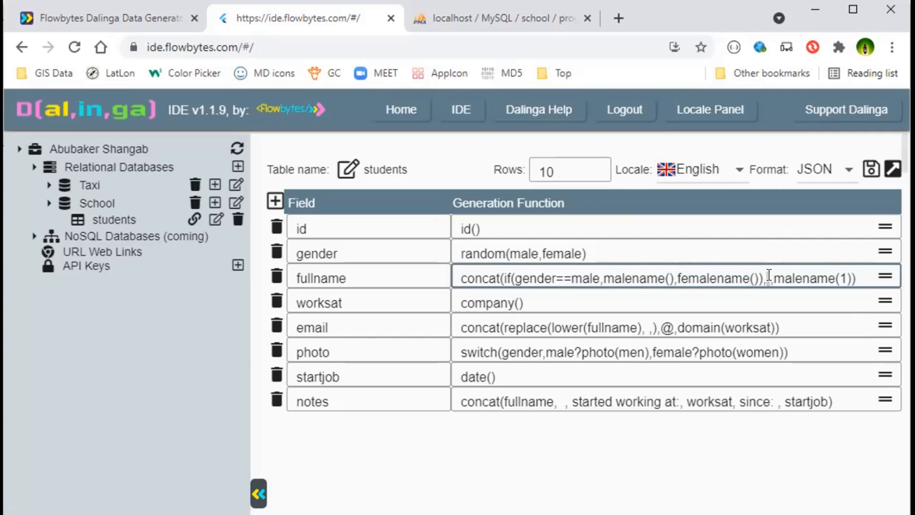
{"action": "double_click", "coordinate": [799, 276]}
Step: Rename the worksat field to proragam and set its generation function to int(1,3)
{"action": "double_click", "coordinate": [329, 301]}
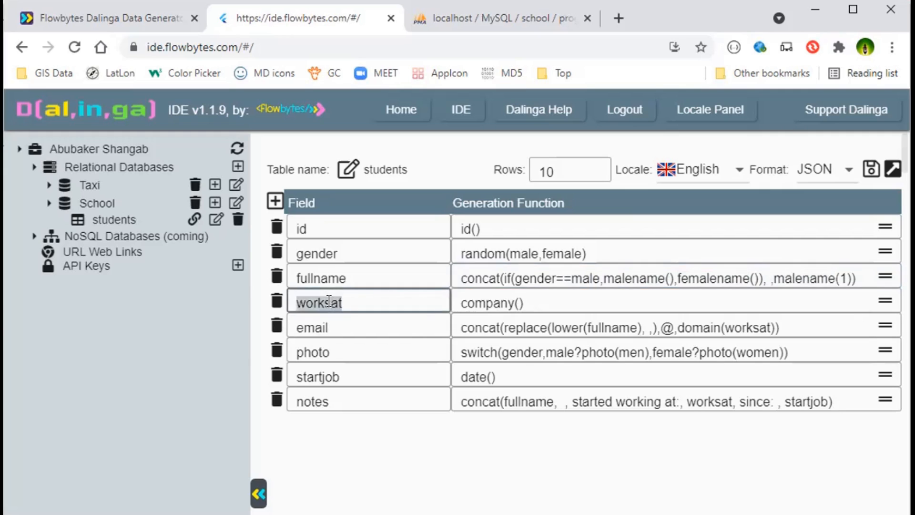
{"action": "left_click", "coordinate": [361, 299]}
{"action": "key", "text": "ctrl+a"}
{"action": "type", "text": "proragam"}
{"action": "key", "text": "Tab"}
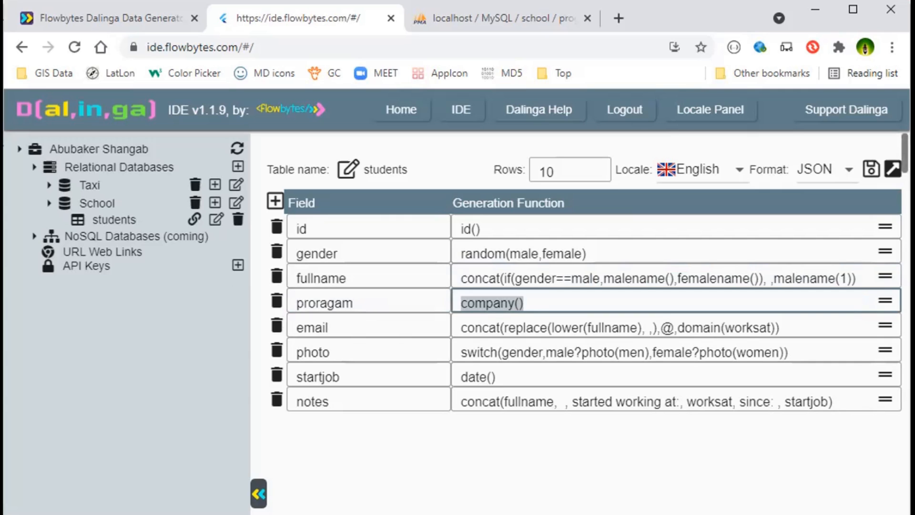
{"action": "type", "text": "int"}
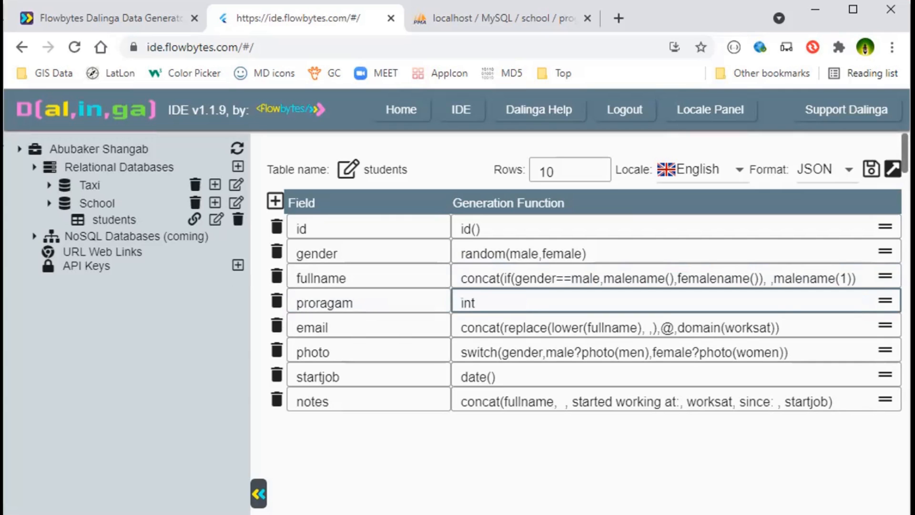
{"action": "type", "text": "(1,3"}
{"action": "left_click", "coordinate": [381, 328]}
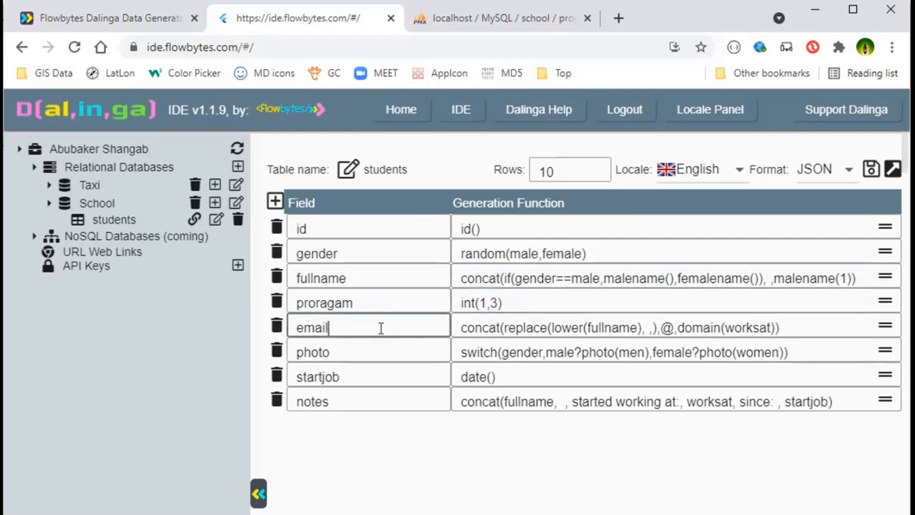
{"action": "left_click", "coordinate": [682, 327]}
Step: Replace domain(worksat) with gmail.com in the email generation function
{"action": "left_click_drag", "start_coordinate": [683, 326], "coordinate": [769, 326]}
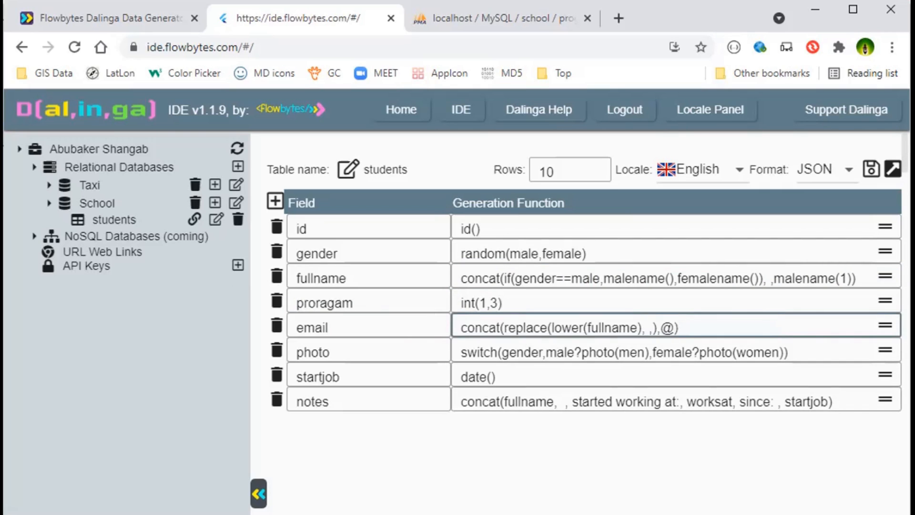
{"action": "type", "text": "gmail.com"}
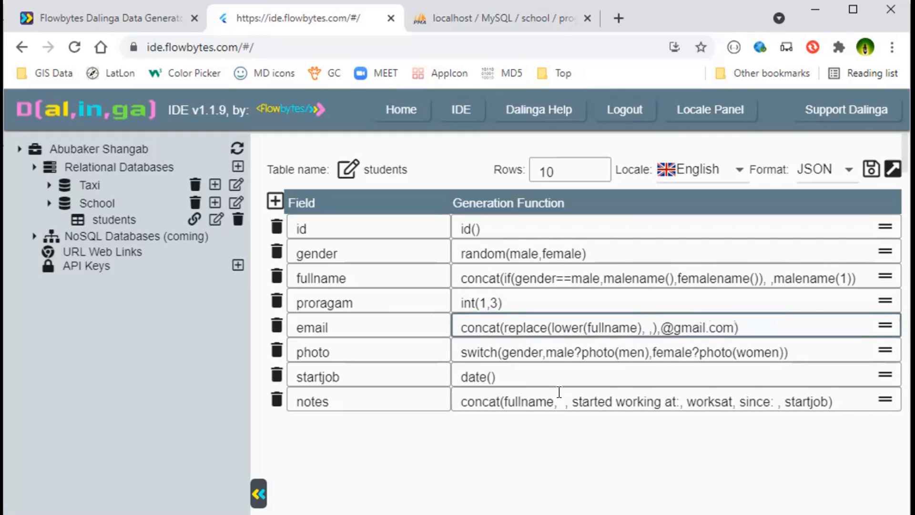
{"action": "double_click", "coordinate": [605, 327]}
{"action": "left_click", "coordinate": [649, 328]}
Step: Review the replace, lower and fullname parts of the email function
{"action": "double_click", "coordinate": [526, 328]}
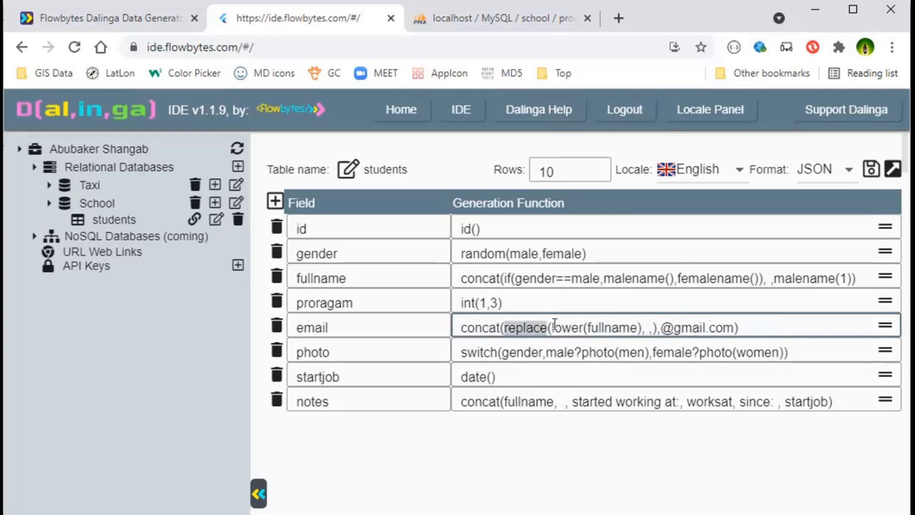
{"action": "left_click", "coordinate": [647, 329]}
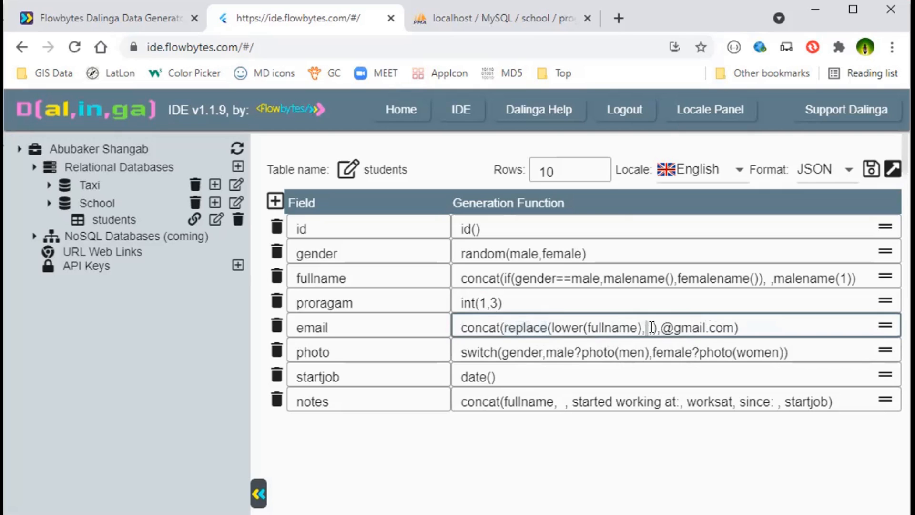
{"action": "double_click", "coordinate": [567, 328]}
{"action": "double_click", "coordinate": [607, 328]}
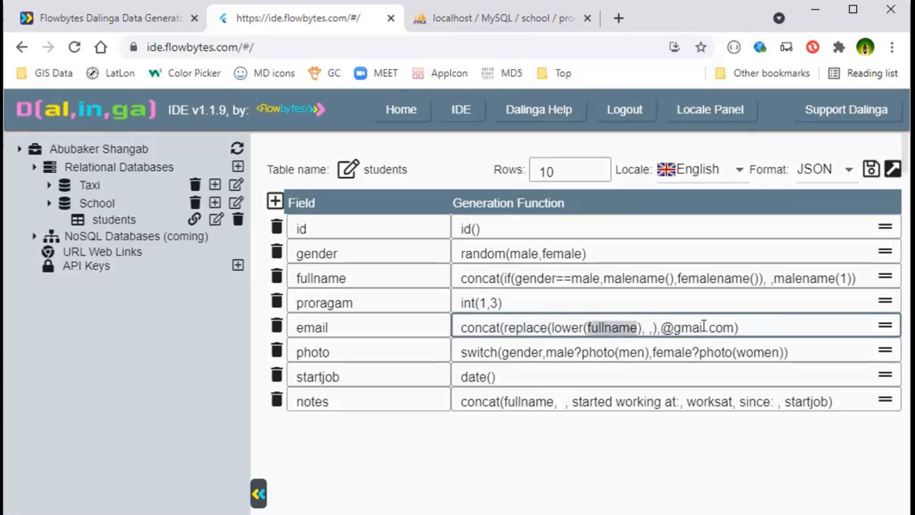
{"action": "left_click", "coordinate": [426, 349]}
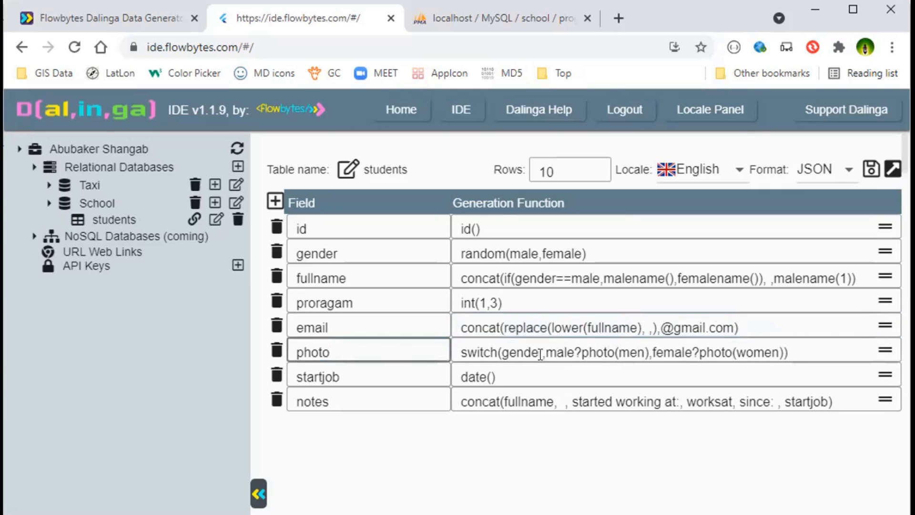
Step: Append ',none' as the fallback case of the photo field's switch function
{"action": "double_click", "coordinate": [557, 352]}
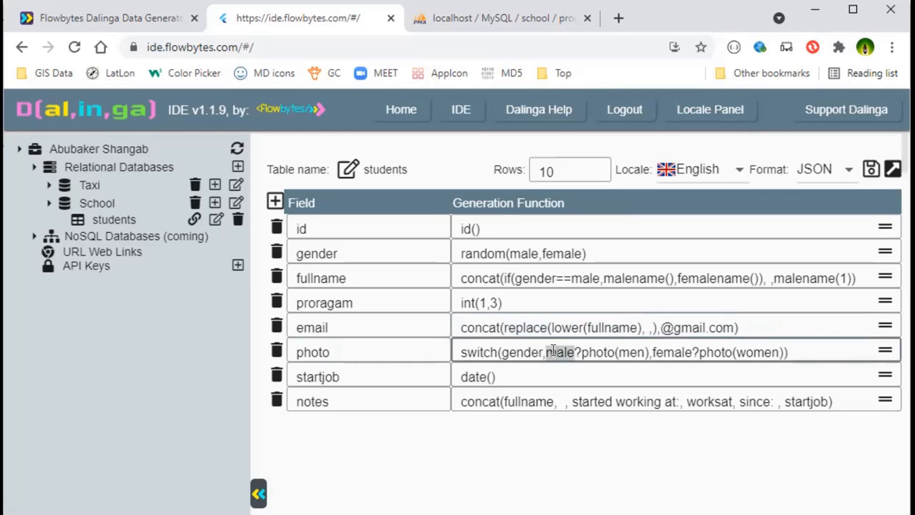
{"action": "left_click", "coordinate": [794, 352]}
{"action": "type", "text": ",none"}
Step: Review the photo switch cases: male uses photo(men), female photo(women), otherwise none
{"action": "double_click", "coordinate": [563, 351]}
{"action": "double_click", "coordinate": [675, 351]}
{"action": "double_click", "coordinate": [553, 352]}
{"action": "left_click_drag", "start_coordinate": [582, 352], "coordinate": [648, 353]}
{"action": "left_click", "coordinate": [664, 352]}
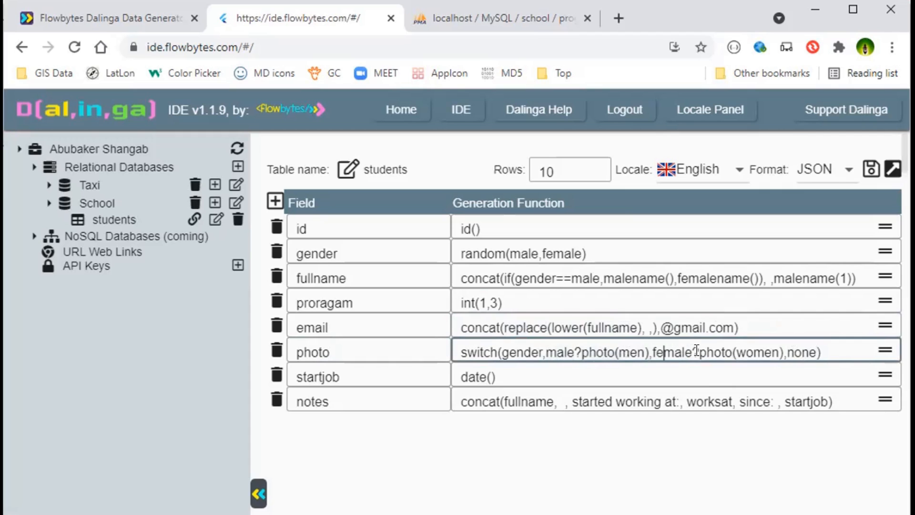
{"action": "double_click", "coordinate": [673, 351]}
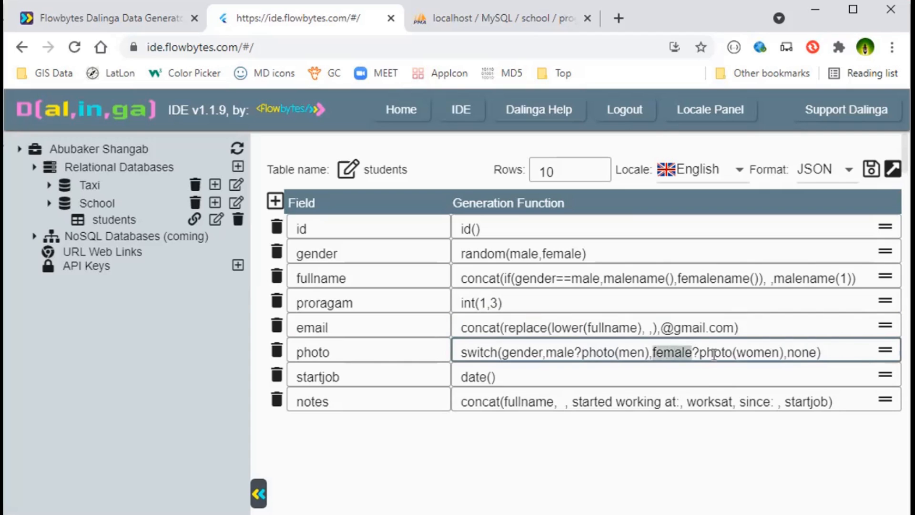
{"action": "left_click_drag", "start_coordinate": [699, 351], "coordinate": [784, 352]}
{"action": "double_click", "coordinate": [800, 351]}
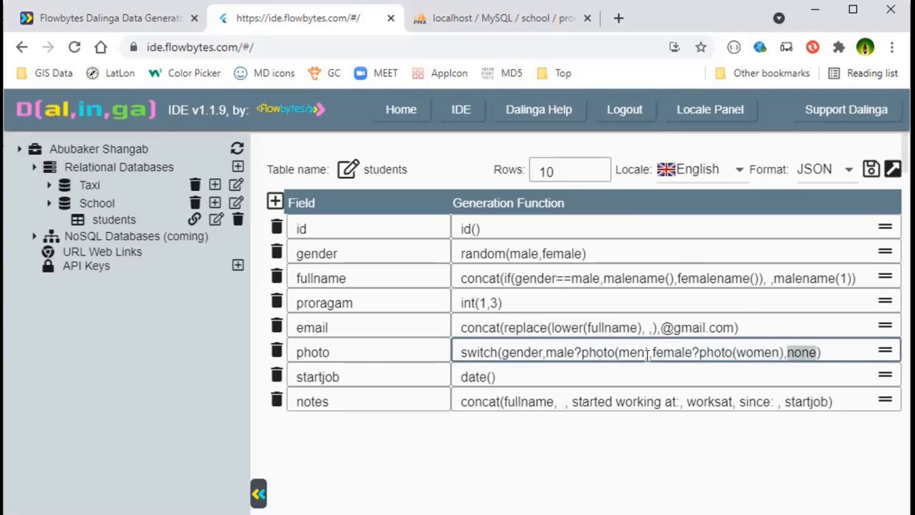
{"action": "left_click", "coordinate": [365, 370]}
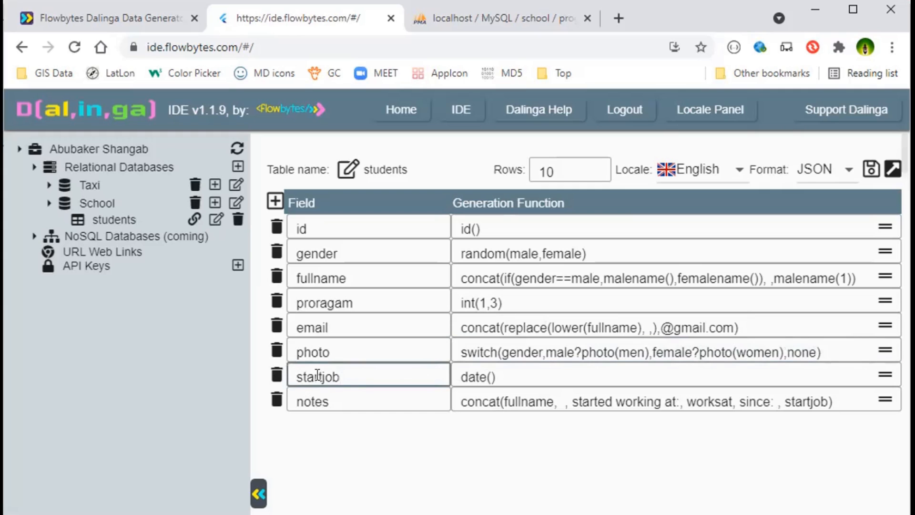
Step: Rename the startjob field to enrollmentdate
{"action": "double_click", "coordinate": [349, 385]}
{"action": "type", "text": "enrollmentdate"}
{"action": "key", "text": "Tab"}
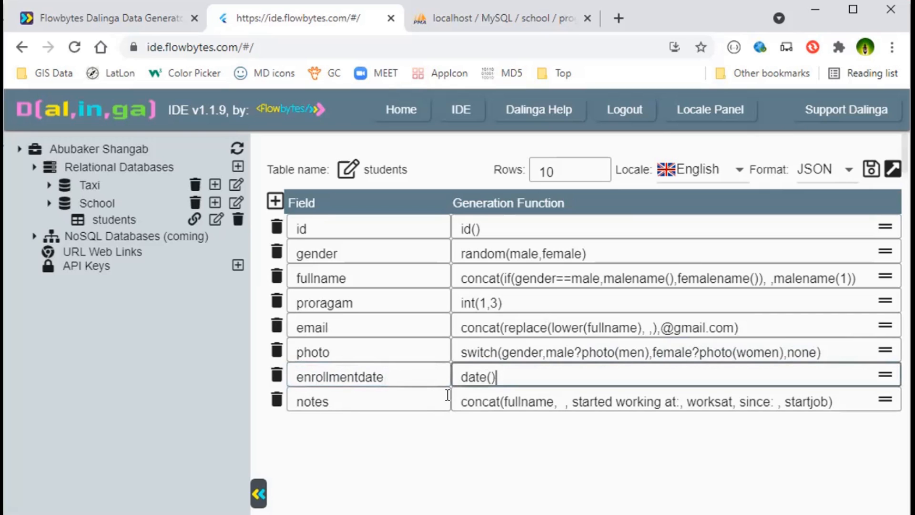
Step: Rewrite notes to concatenate fullname with 'is a student enrolled: ' and enrollmentdate
{"action": "double_click", "coordinate": [584, 401]}
{"action": "type", "text": "is "}
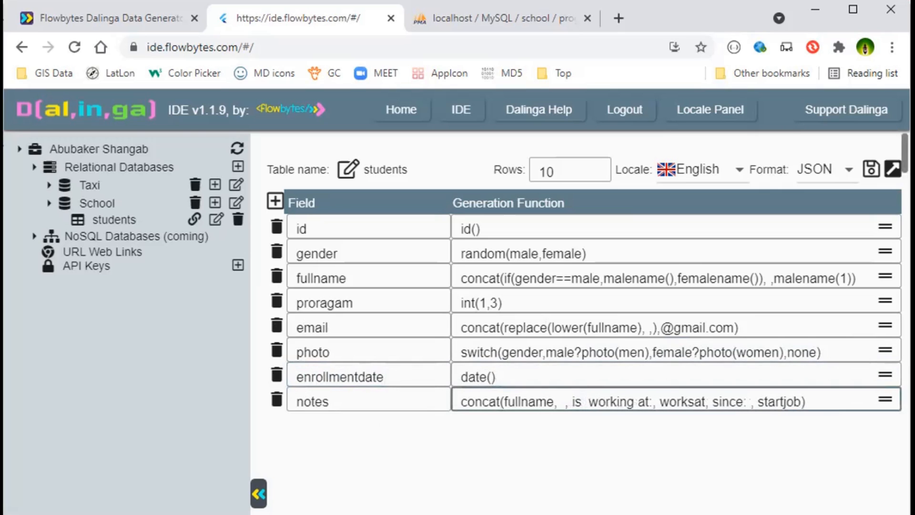
{"action": "type", "text": "a stude"}
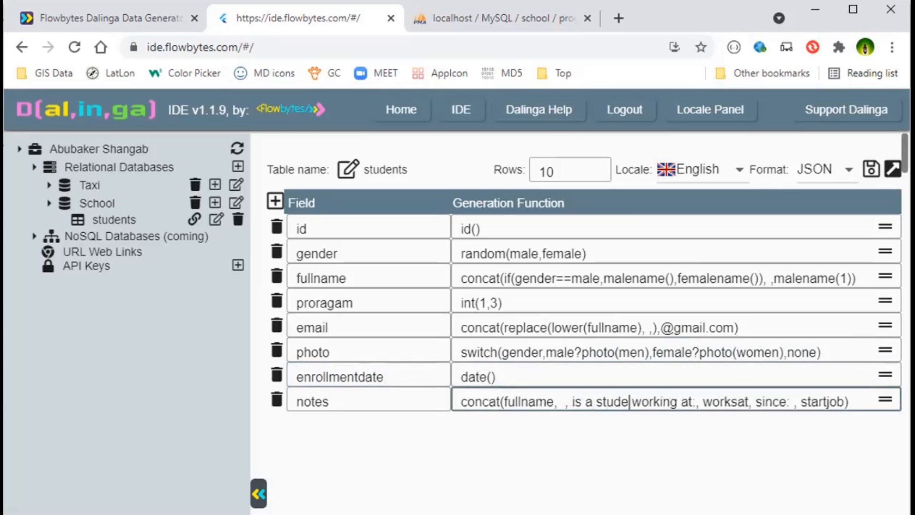
{"action": "type", "text": "nt"}
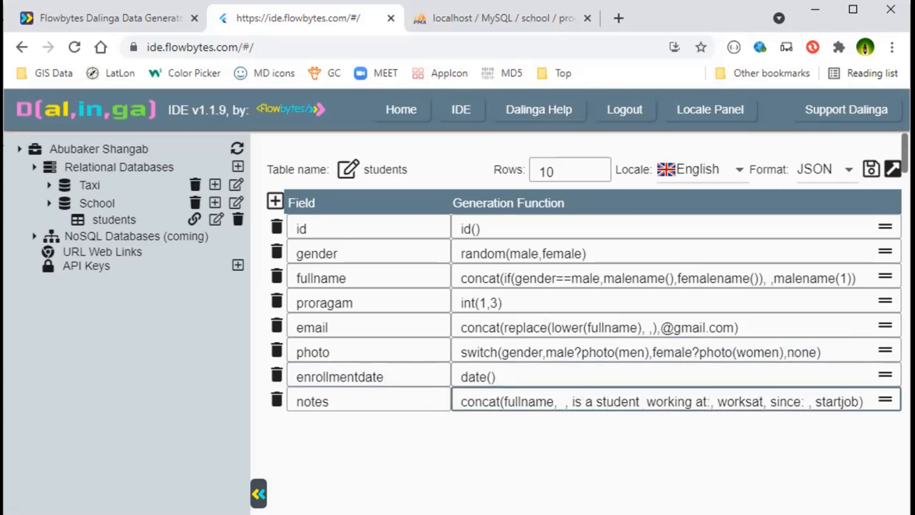
{"action": "key", "text": "Delete"}
{"action": "key", "text": "Delete"}
{"action": "key", "text": "Delete"}
{"action": "key", "text": "Delete"}
{"action": "key", "text": "Delete"}
{"action": "key", "text": "Delete"}
{"action": "key", "text": "Delete"}
{"action": "key", "text": "Delete"}
{"action": "key", "text": "Delete"}
{"action": "key", "text": "Delete"}
{"action": "key", "text": "Delete"}
{"action": "key", "text": "Delete"}
{"action": "key", "text": "Delete"}
{"action": "key", "text": "Delete"}
{"action": "key", "text": "Delete"}
{"action": "key", "text": "Delete"}
{"action": "key", "text": "Delete"}
{"action": "key", "text": "Delete"}
{"action": "key", "text": "Delete"}
{"action": "key", "text": "Delete"}
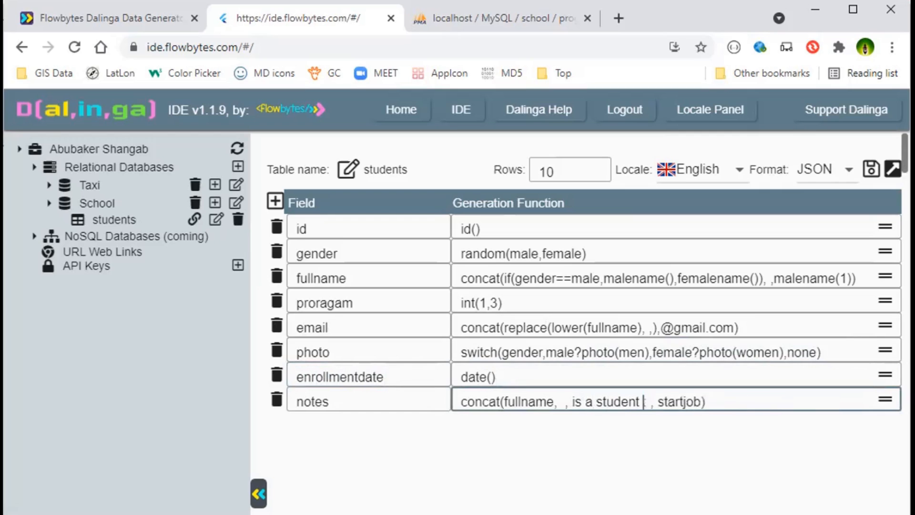
{"action": "key", "text": "Delete"}
{"action": "key", "text": "Delete"}
{"action": "key", "text": "Delete"}
{"action": "key", "text": "Delete"}
{"action": "key", "text": "Delete"}
{"action": "key", "text": "Delete"}
{"action": "key", "text": "Delete"}
{"action": "key", "text": "Delete"}
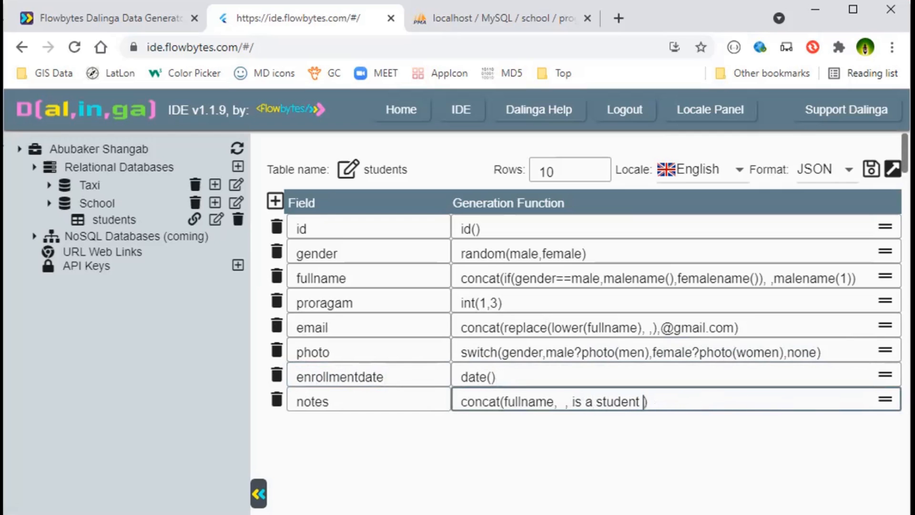
{"action": "type", "text": "enrolled"}
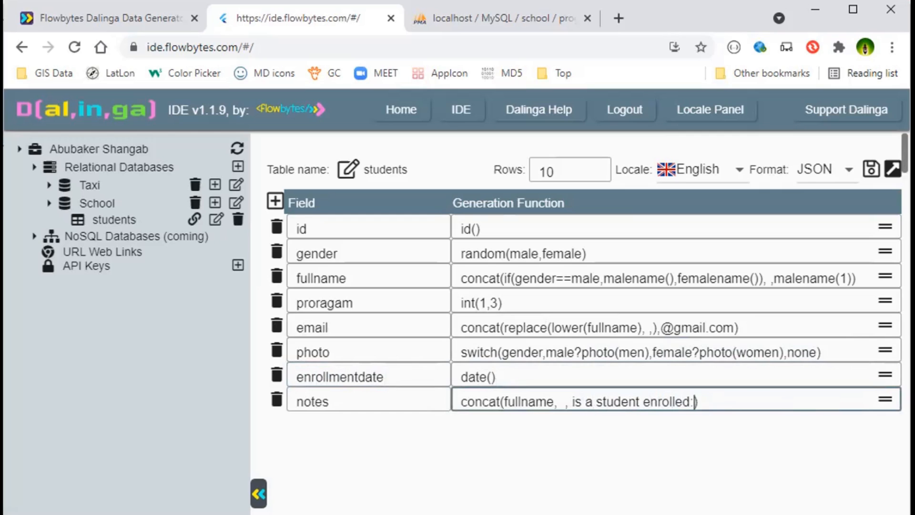
{"action": "type", "text": ": ,"}
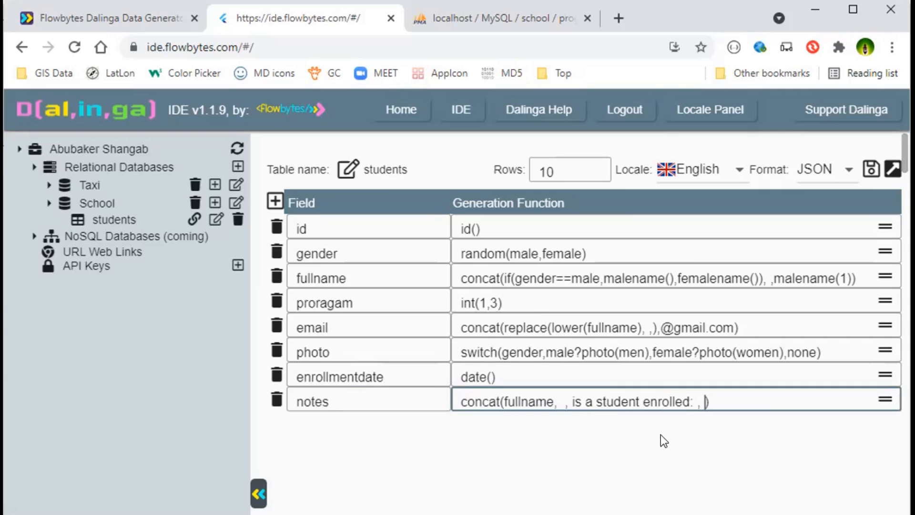
{"action": "double_click", "coordinate": [342, 377]}
{"action": "key", "text": "ctrl+c"}
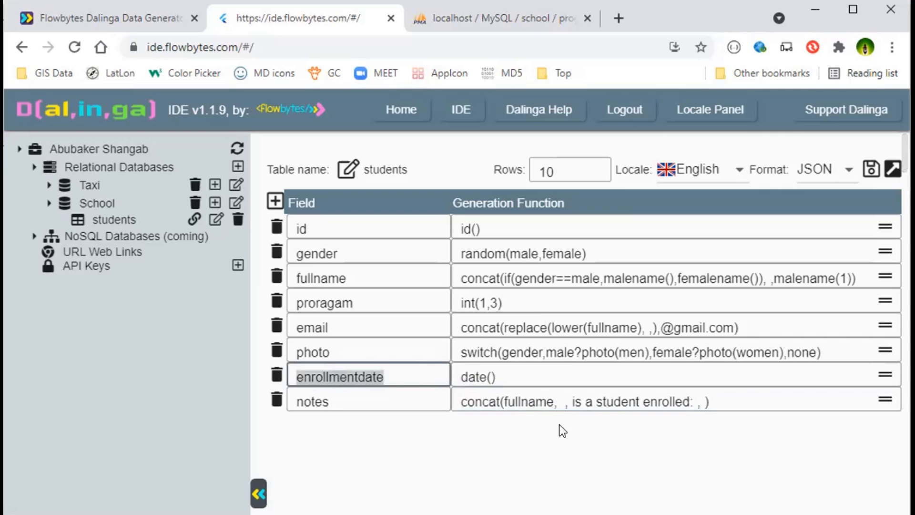
{"action": "left_click", "coordinate": [701, 401]}
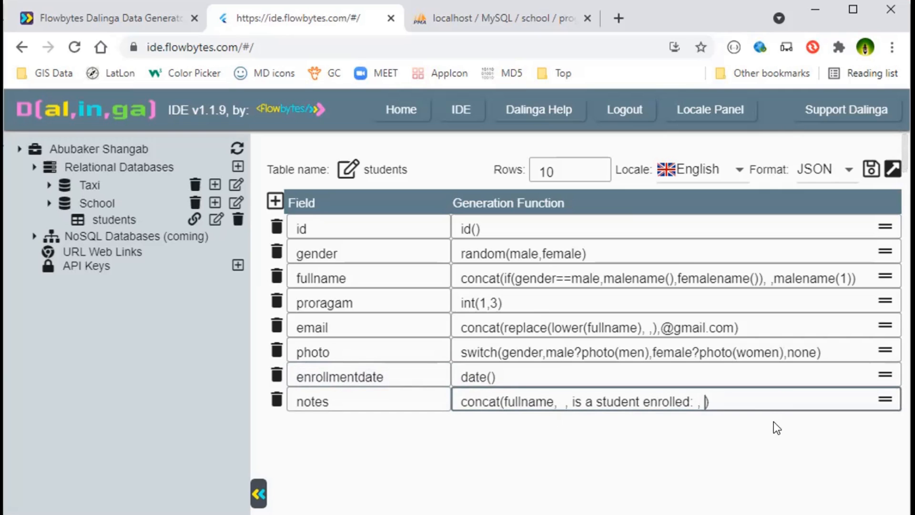
{"action": "key", "text": "ctrl+v"}
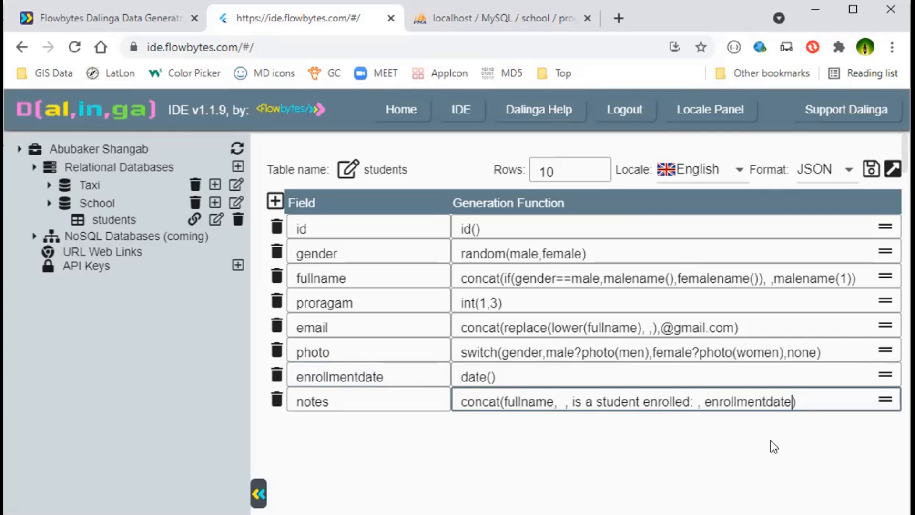
Step: Change the notes text to 'is a student enrolled at: ' and save the students table
{"action": "double_click", "coordinate": [520, 402]}
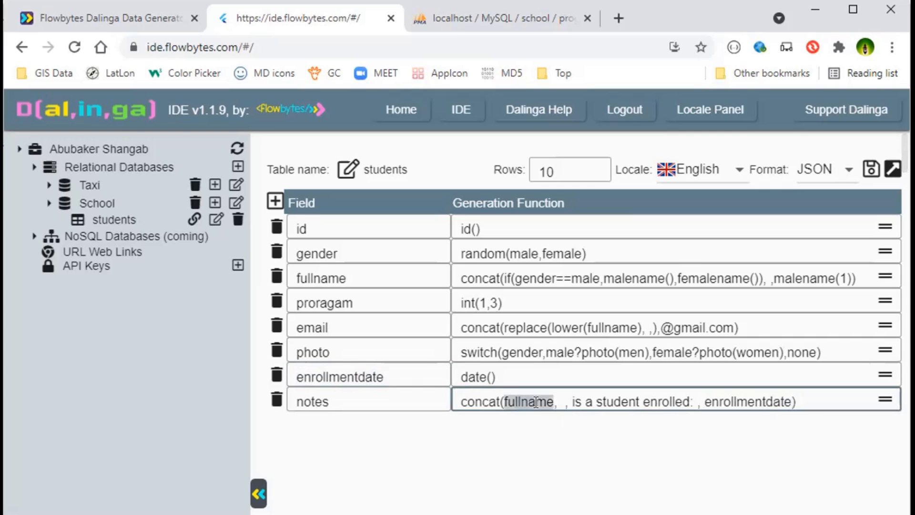
{"action": "double_click", "coordinate": [615, 401]}
{"action": "left_click", "coordinate": [673, 401]}
{"action": "type", "text": "in"}
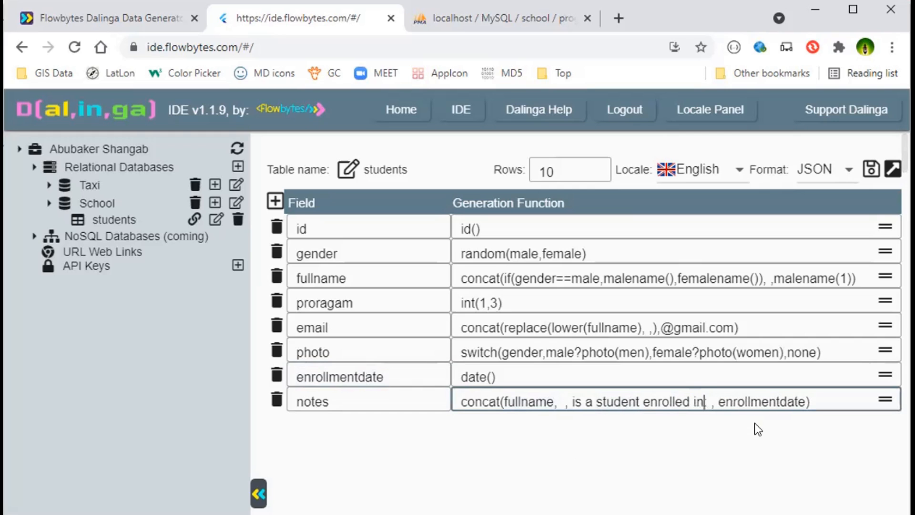
{"action": "double_click", "coordinate": [739, 400]}
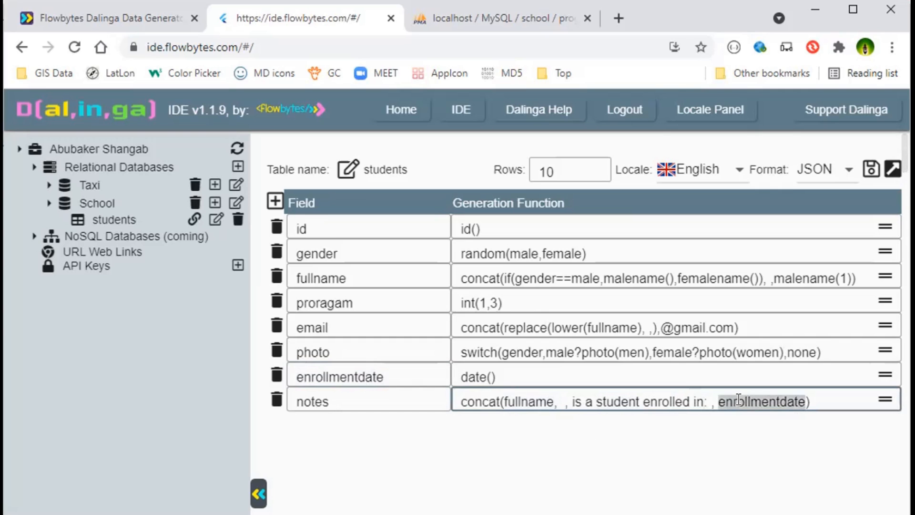
{"action": "left_click", "coordinate": [705, 401]}
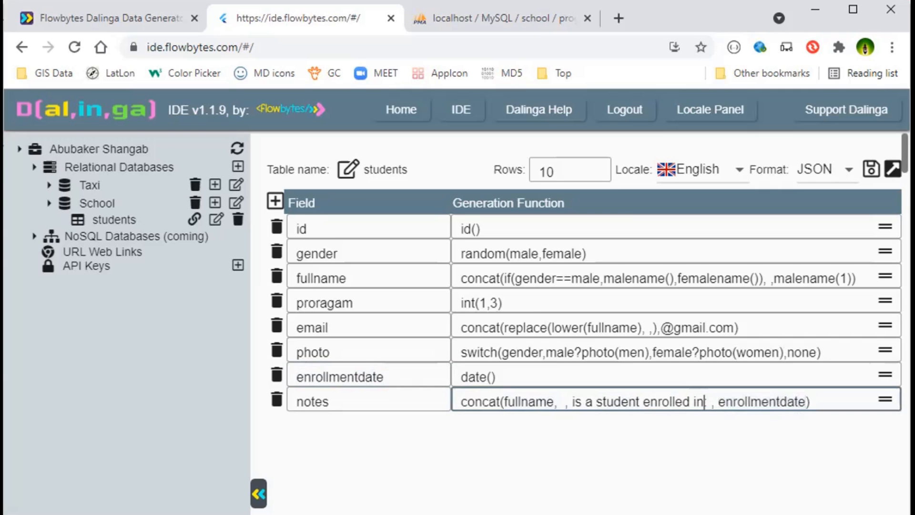
{"action": "key", "text": "BackSpace"}
{"action": "key", "text": "BackSpace"}
{"action": "type", "text": "at"}
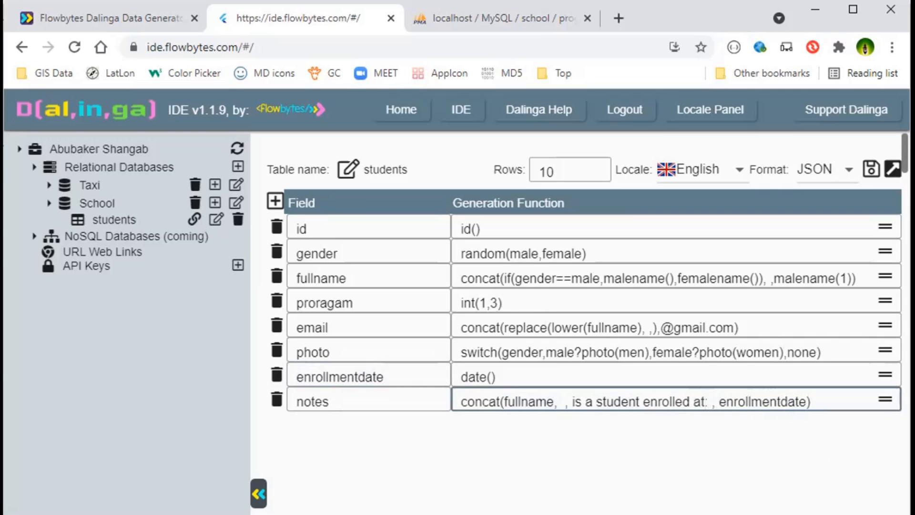
{"action": "left_click", "coordinate": [874, 161]}
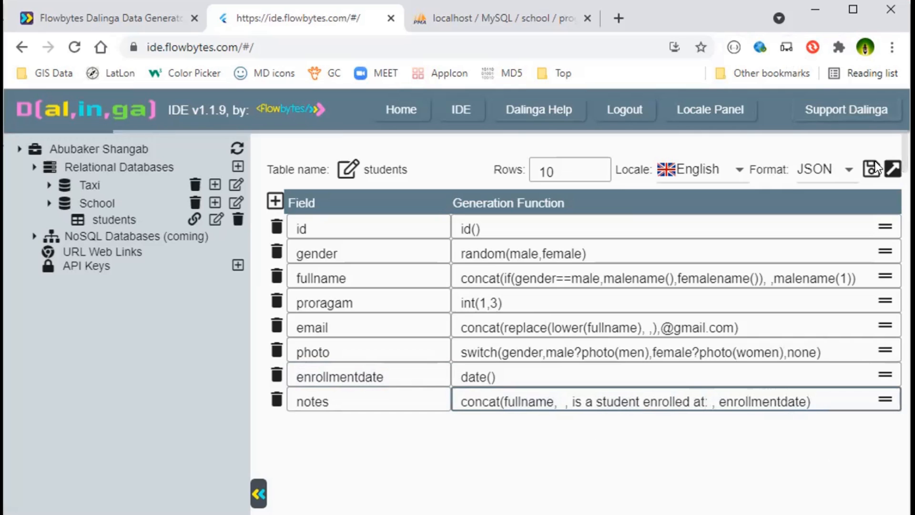
{"action": "left_click", "coordinate": [550, 171]}
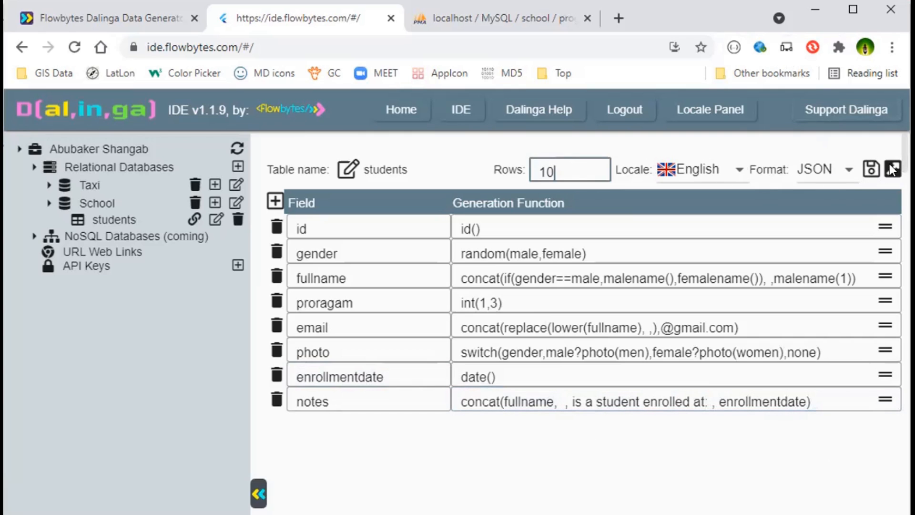
Step: Generate the students JSON in a new tab and inspect the gender, name, email and proragam values
{"action": "left_click", "coordinate": [892, 168]}
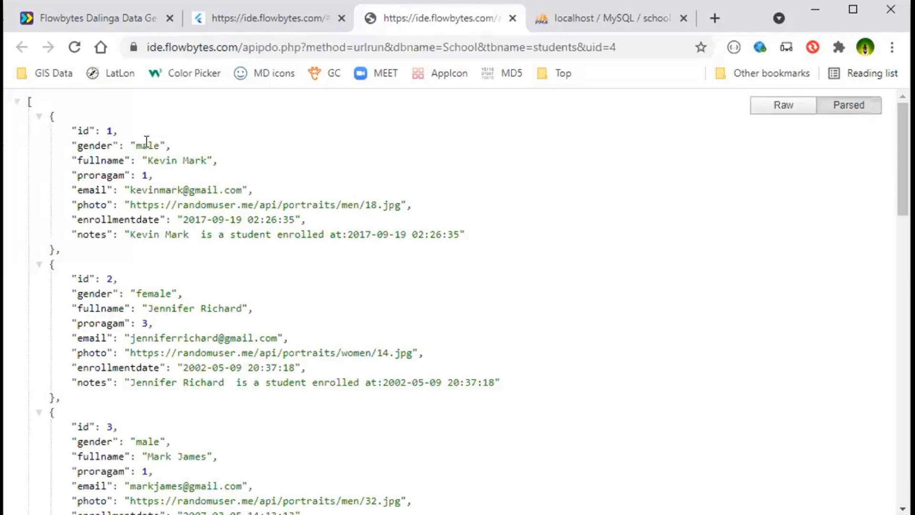
{"action": "double_click", "coordinate": [146, 143]}
{"action": "double_click", "coordinate": [158, 160]}
{"action": "double_click", "coordinate": [161, 191]}
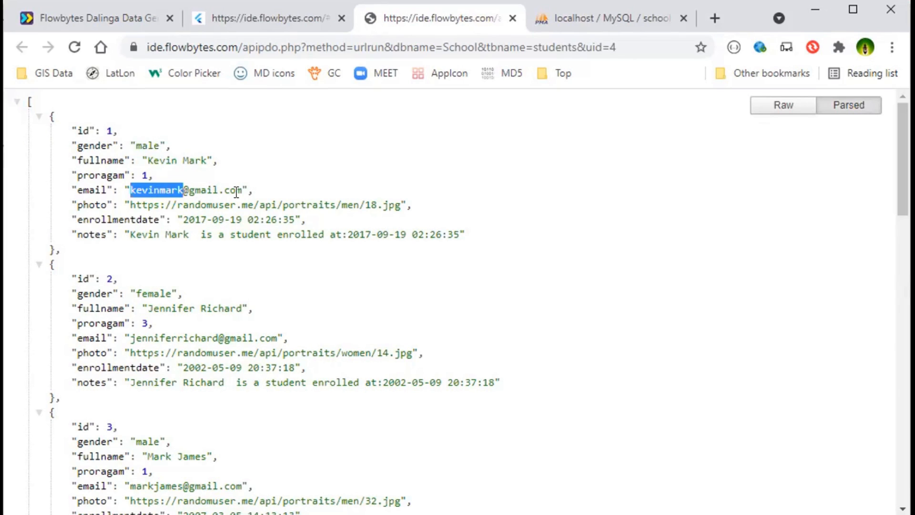
{"action": "left_click", "coordinate": [145, 175]}
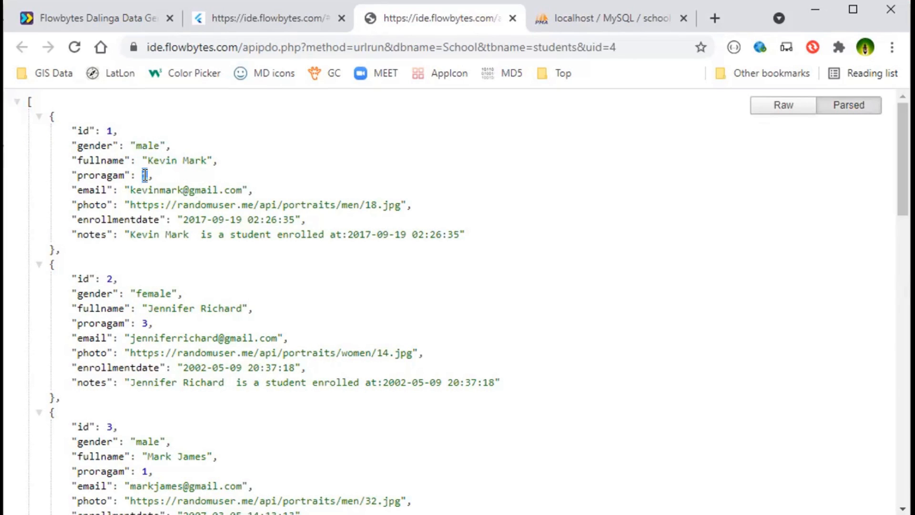
{"action": "double_click", "coordinate": [157, 295]}
{"action": "double_click", "coordinate": [163, 302]}
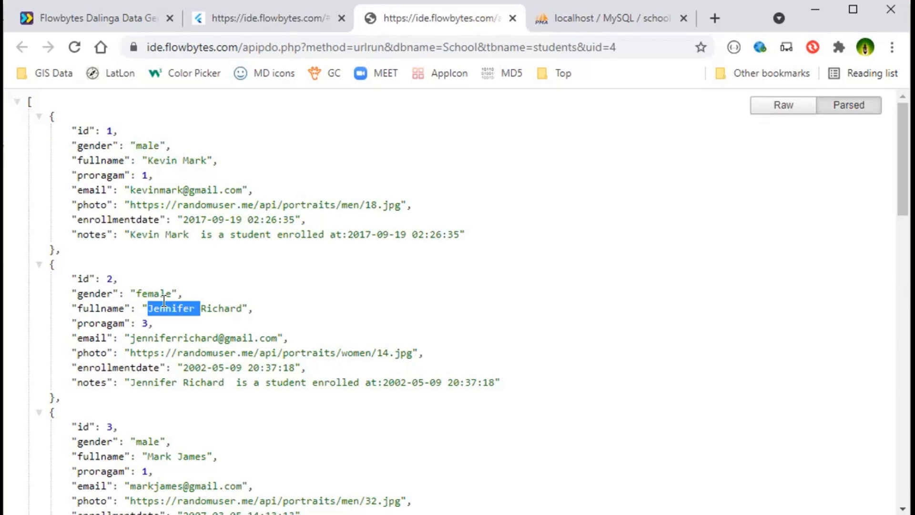
{"action": "double_click", "coordinate": [145, 323]}
{"action": "left_click", "coordinate": [168, 332]}
{"action": "right_click", "coordinate": [374, 352]}
{"action": "left_click", "coordinate": [407, 366]}
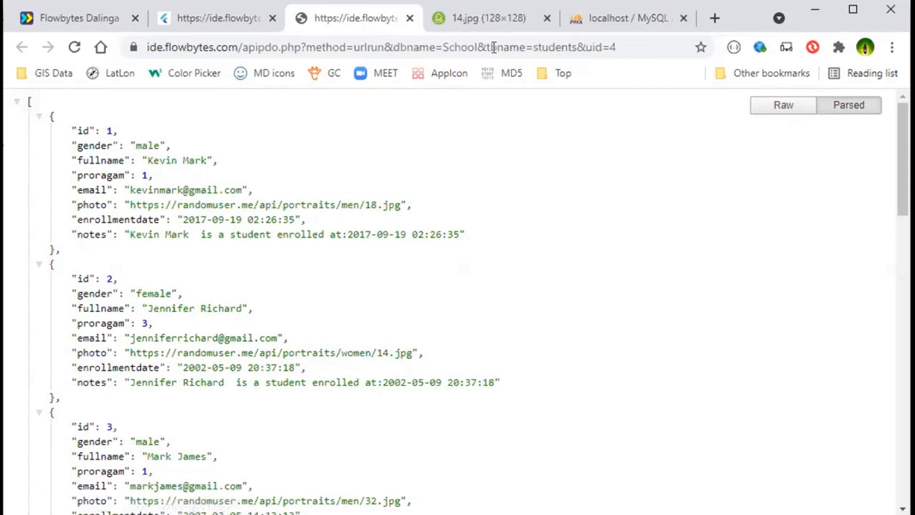
{"action": "left_click", "coordinate": [493, 27]}
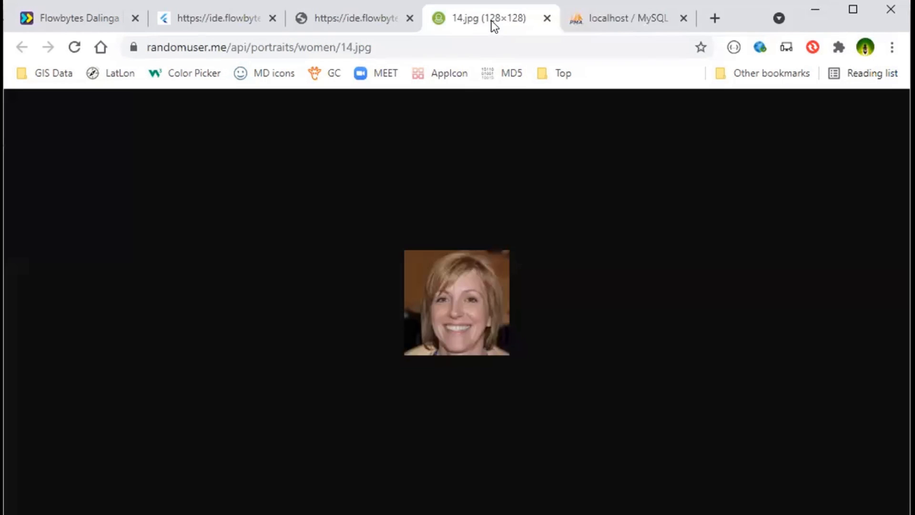
{"action": "left_click", "coordinate": [547, 19]}
{"action": "right_click", "coordinate": [216, 204]}
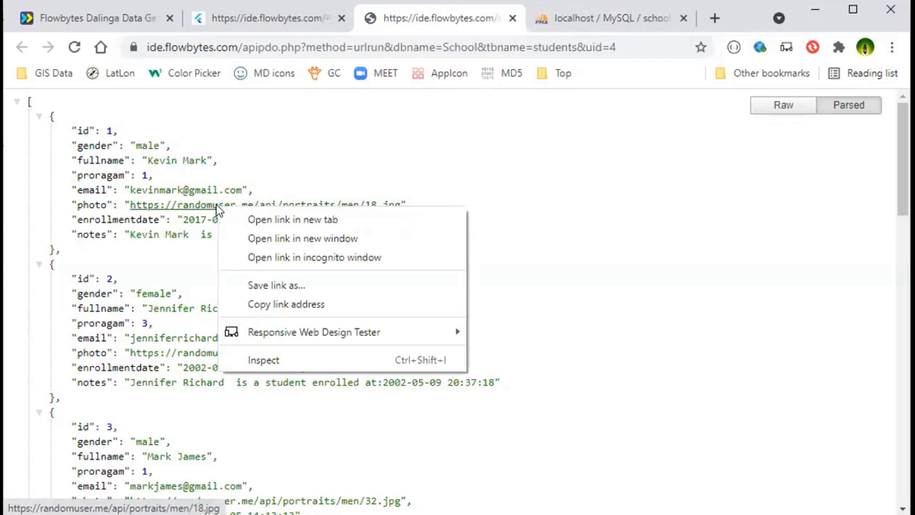
{"action": "left_click", "coordinate": [241, 219]}
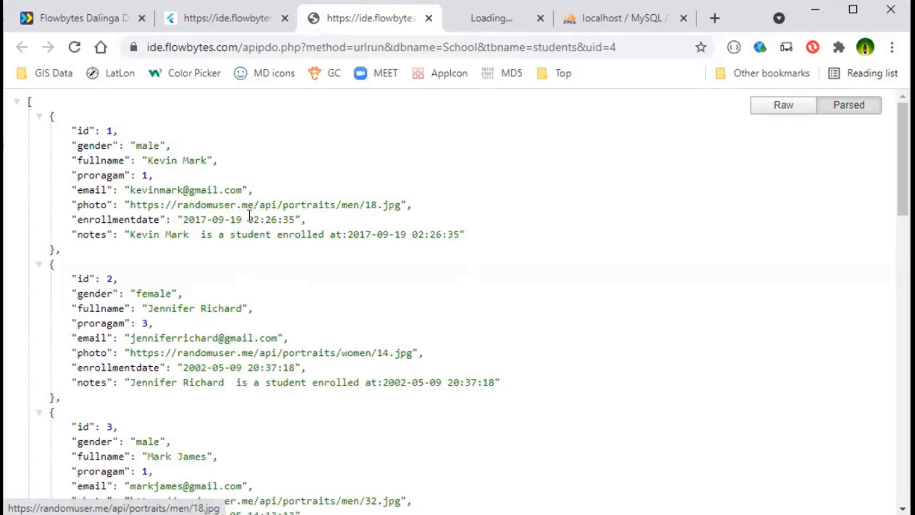
{"action": "left_click", "coordinate": [502, 18]}
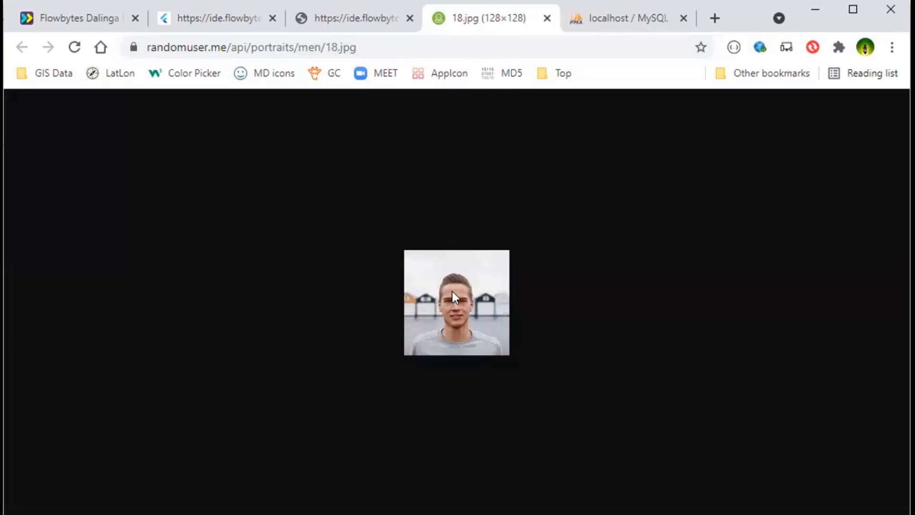
{"action": "left_click", "coordinate": [547, 18]}
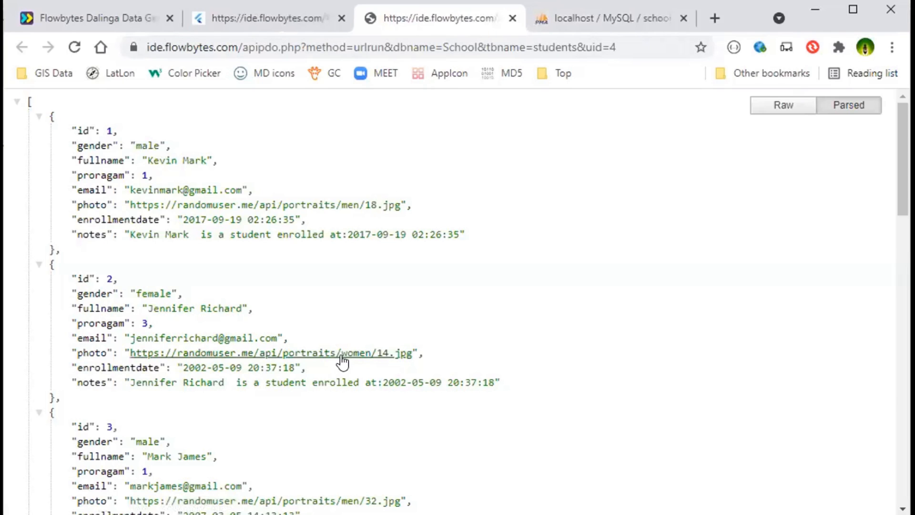
{"action": "left_click_drag", "start_coordinate": [125, 353], "coordinate": [419, 350]}
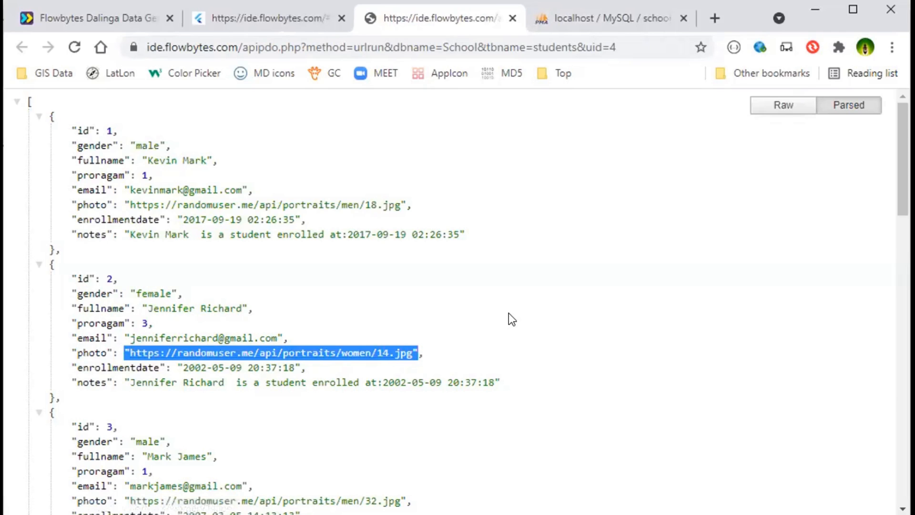
{"action": "left_click", "coordinate": [514, 301]}
{"action": "scroll", "coordinate": [419, 336], "scroll_direction": "down", "scroll_amount": 5}
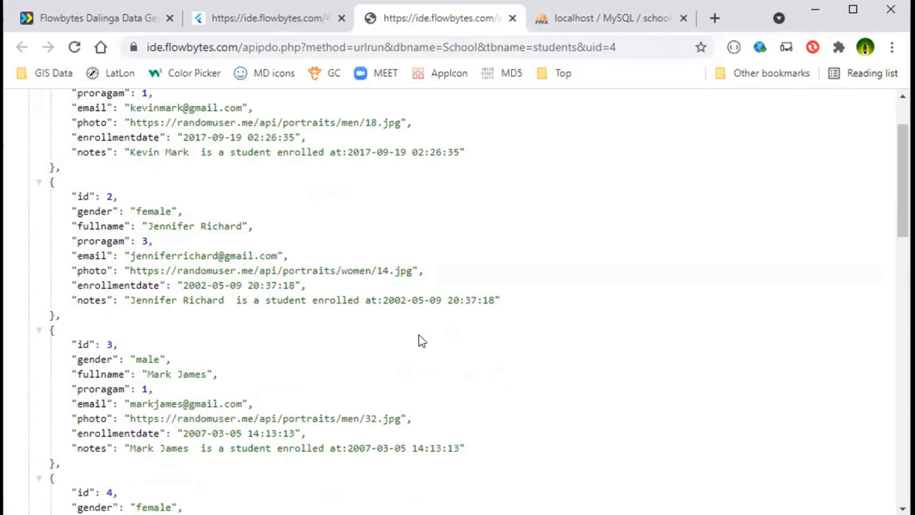
{"action": "scroll", "coordinate": [417, 341], "scroll_direction": "down", "scroll_amount": 2}
{"action": "scroll", "coordinate": [401, 295], "scroll_direction": "up", "scroll_amount": 8}
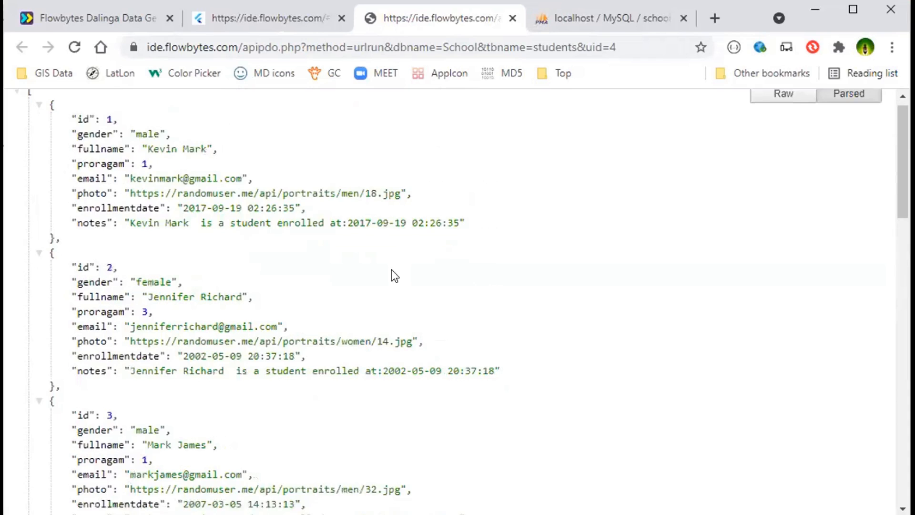
{"action": "scroll", "coordinate": [381, 238], "scroll_direction": "down", "scroll_amount": 8}
Step: Set the students table Format to SQL and Rows to 100, saving after each change
{"action": "left_click", "coordinate": [279, 17]}
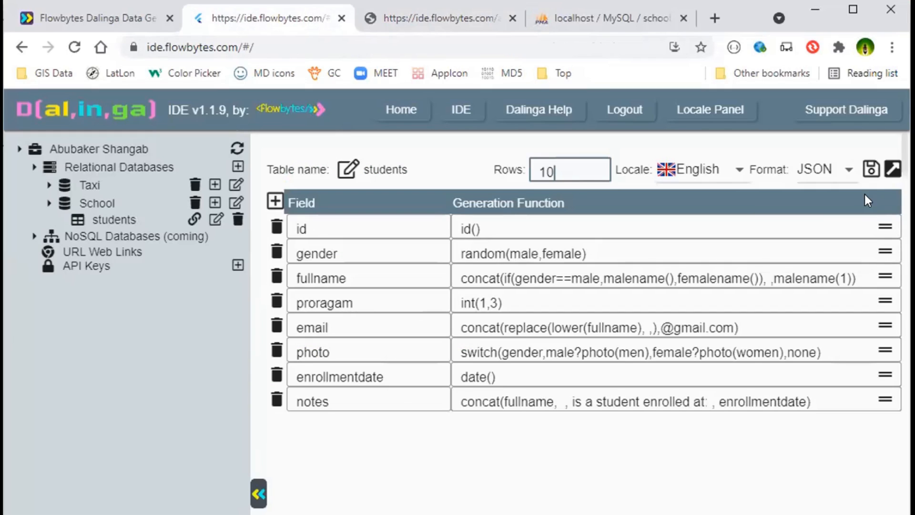
{"action": "left_click", "coordinate": [839, 171]}
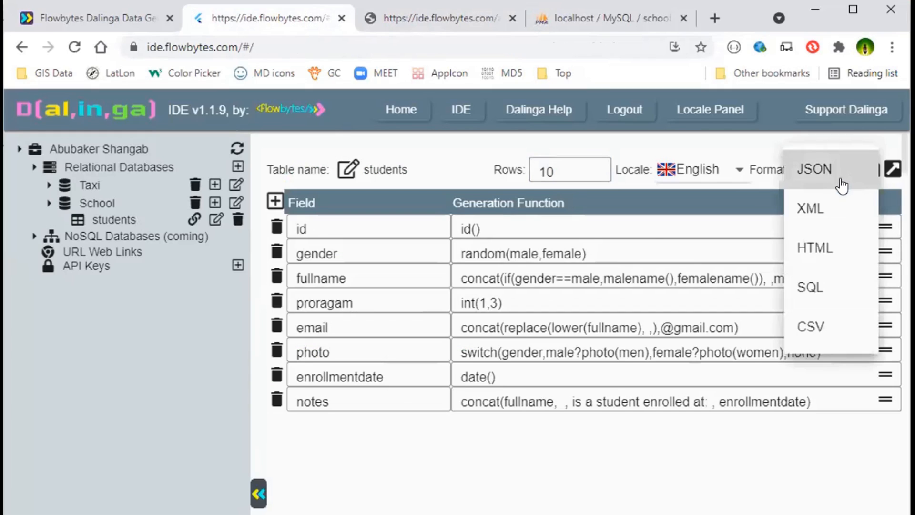
{"action": "left_click", "coordinate": [809, 285]}
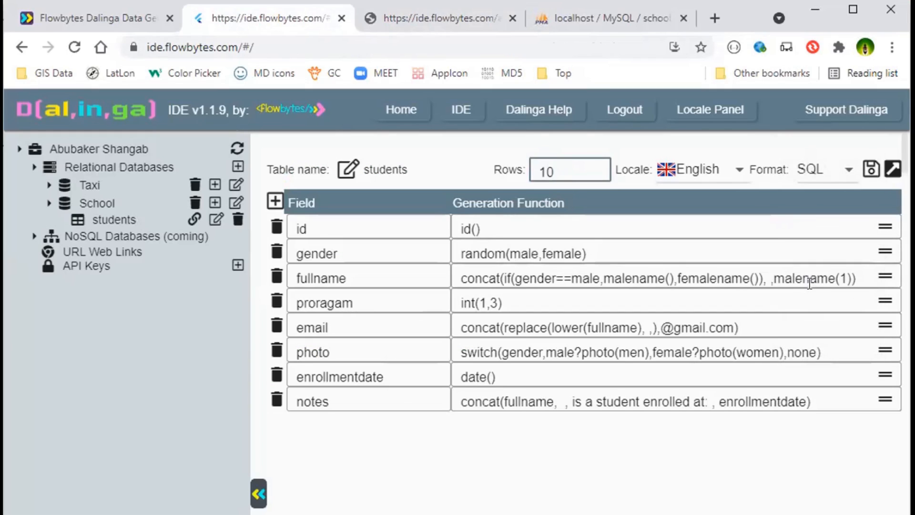
{"action": "left_click", "coordinate": [873, 168]}
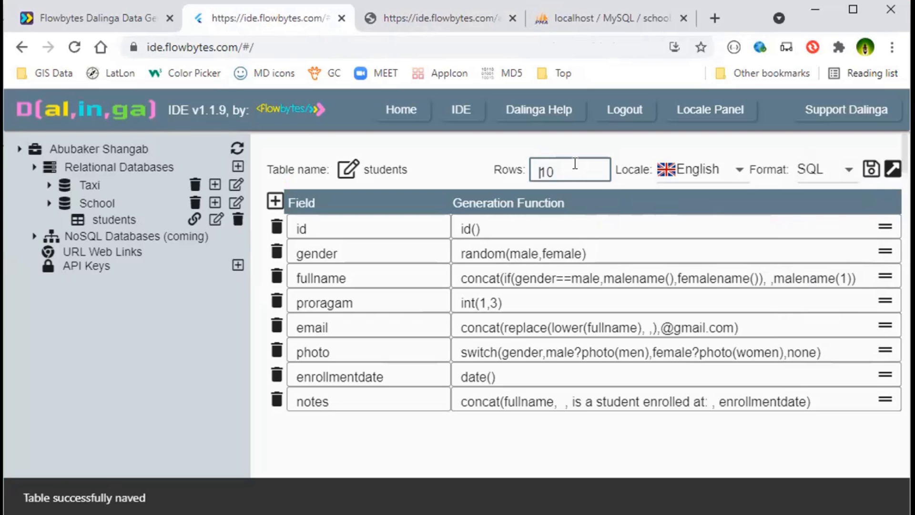
{"action": "left_click_drag", "start_coordinate": [575, 163], "coordinate": [452, 168]}
{"action": "type", "text": "100"}
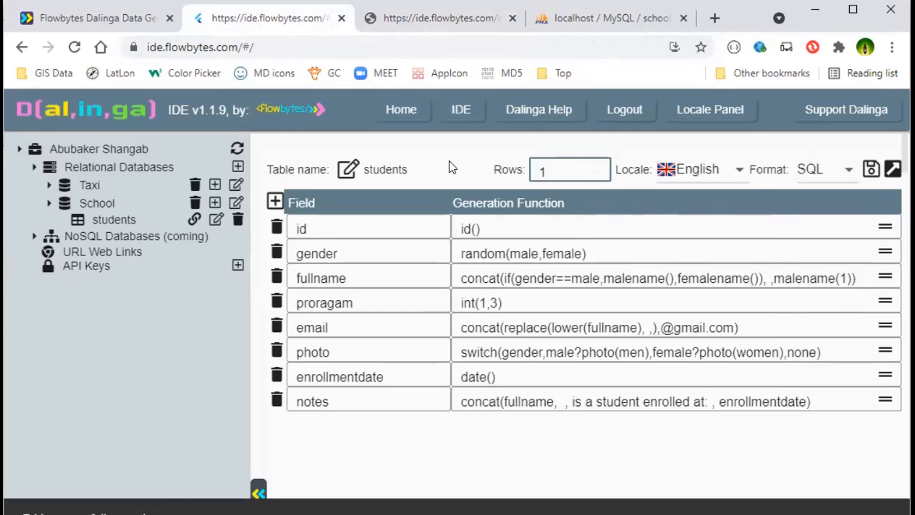
{"action": "left_click", "coordinate": [877, 169]}
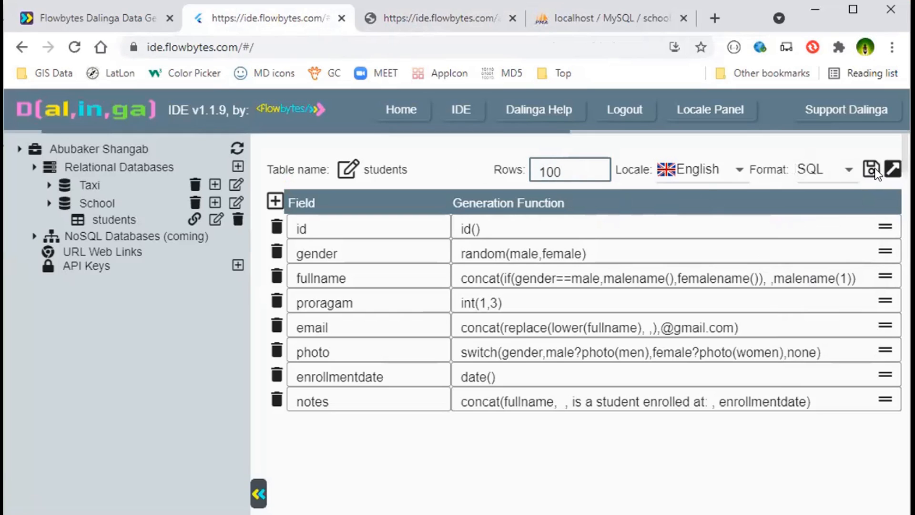
{"action": "left_click", "coordinate": [405, 27]}
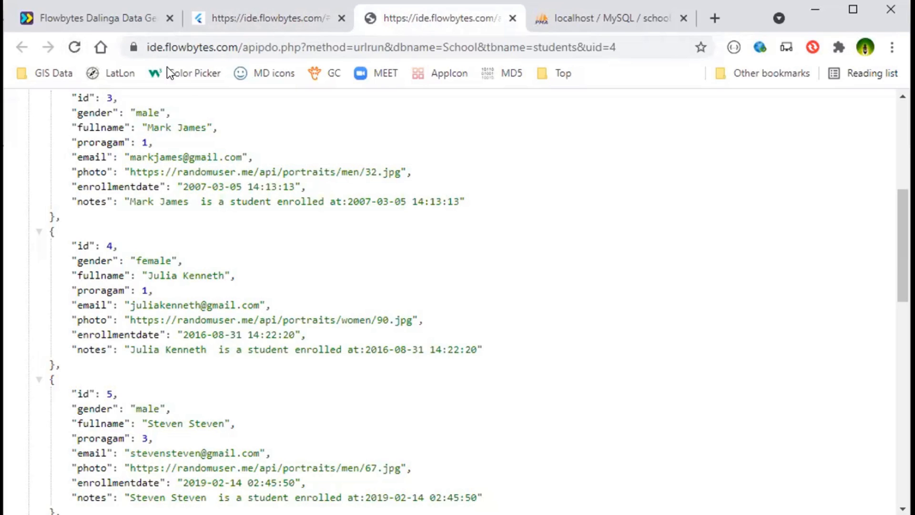
Step: Inspect the output link's parts: apipdo, urlrun, dbname School, tbname students and uid
{"action": "left_click_drag", "start_coordinate": [145, 47], "coordinate": [245, 49]}
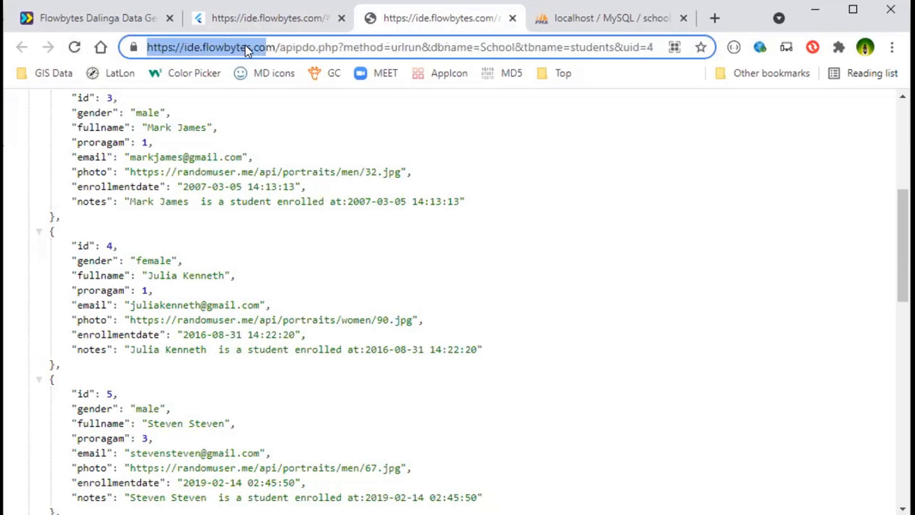
{"action": "double_click", "coordinate": [292, 47]}
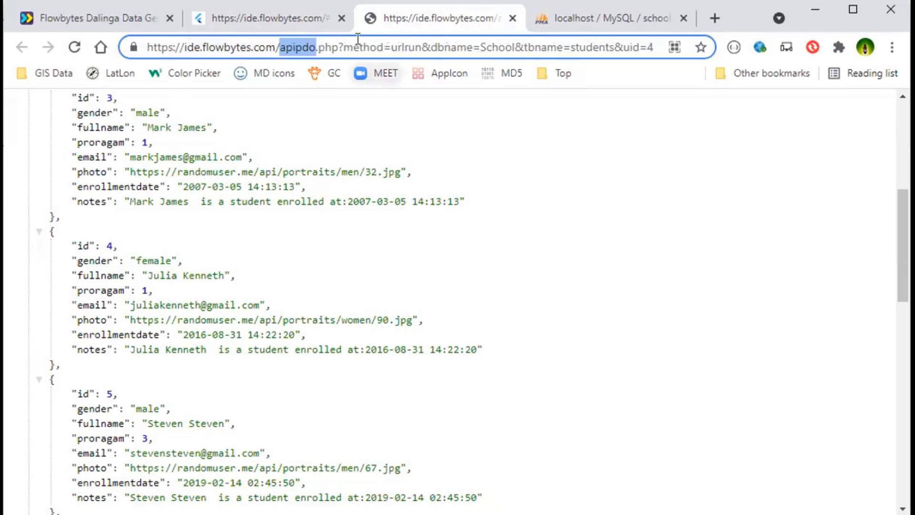
{"action": "double_click", "coordinate": [410, 46]}
{"action": "left_click", "coordinate": [445, 46]}
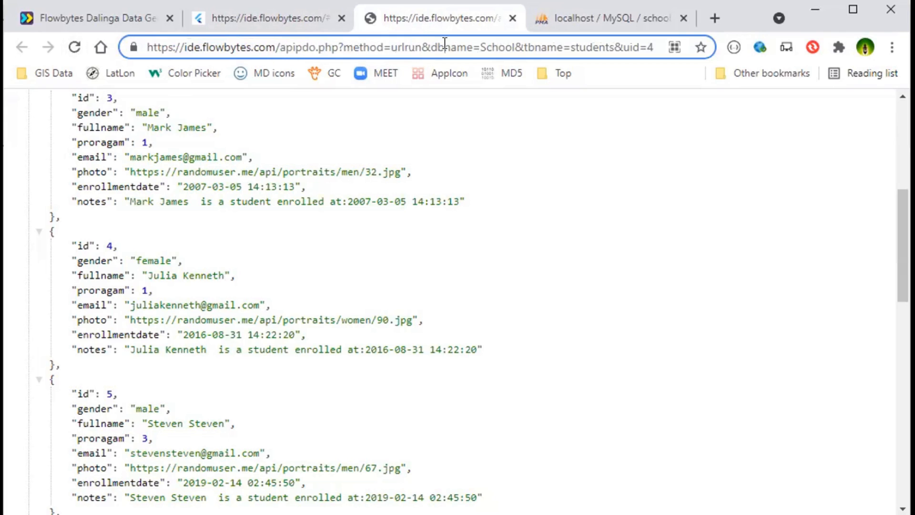
{"action": "left_click", "coordinate": [503, 44]}
{"action": "double_click", "coordinate": [549, 45]}
{"action": "double_click", "coordinate": [593, 45]}
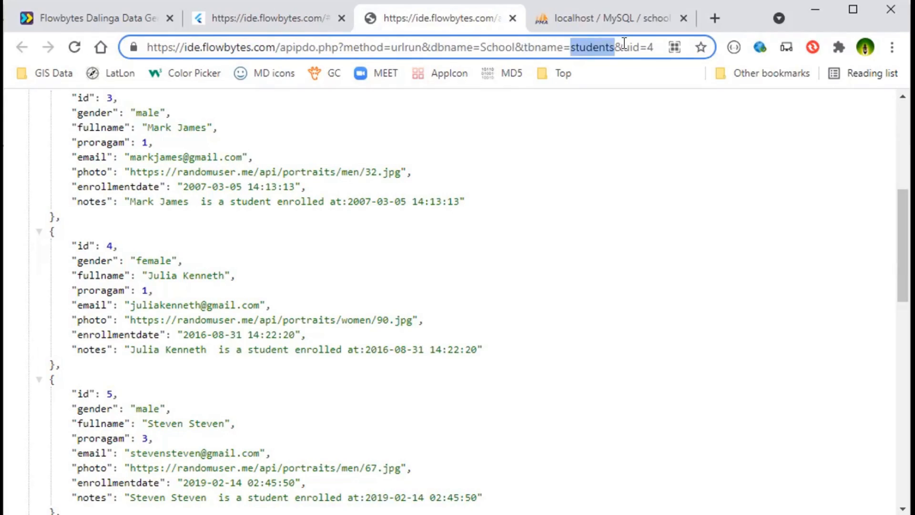
{"action": "double_click", "coordinate": [642, 46]}
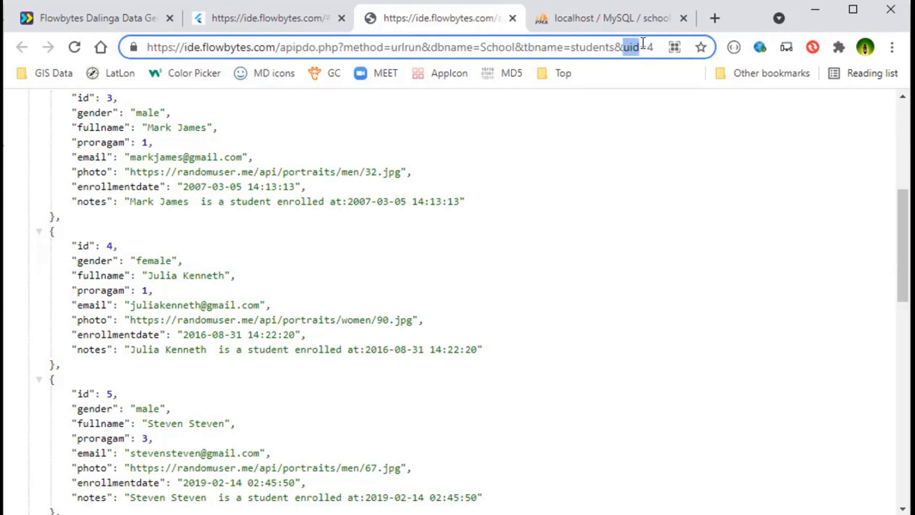
Step: Reload the output to get the DROP, CREATE and INSERT SQL for 100 students and select it all
{"action": "left_click", "coordinate": [73, 53]}
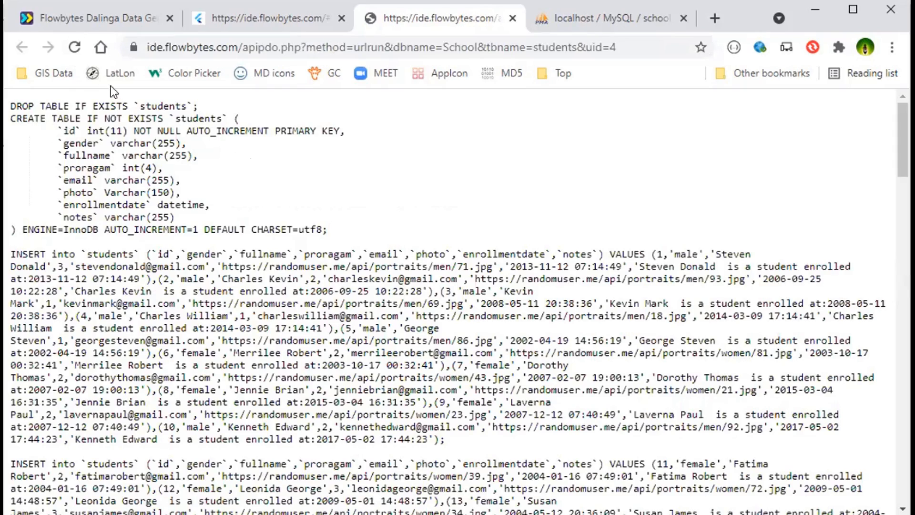
{"action": "scroll", "coordinate": [155, 254], "scroll_direction": "down", "scroll_amount": 2}
{"action": "scroll", "coordinate": [158, 258], "scroll_direction": "down", "scroll_amount": 20}
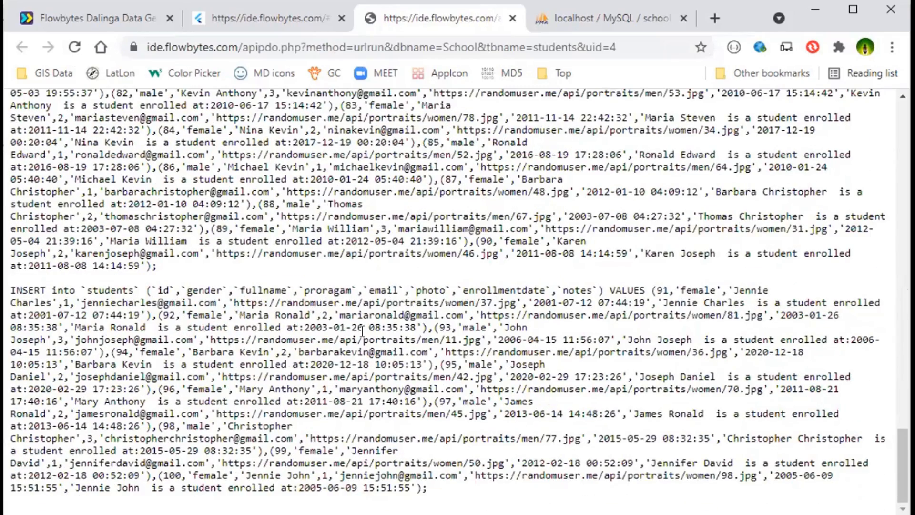
{"action": "key", "text": "ctrl+a"}
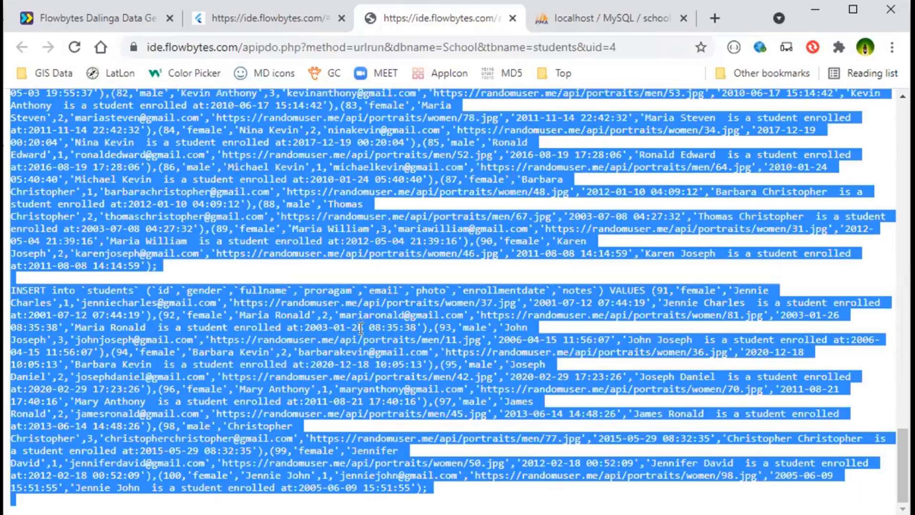
{"action": "left_click", "coordinate": [576, 20]}
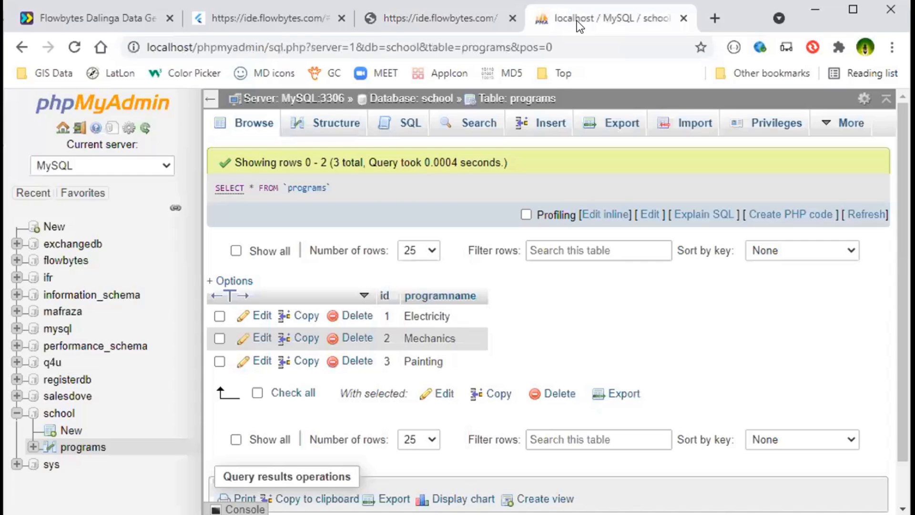
Step: Paste the generated script into the school SQL editor, delete the DROP TABLE line, and run it
{"action": "left_click", "coordinate": [65, 414]}
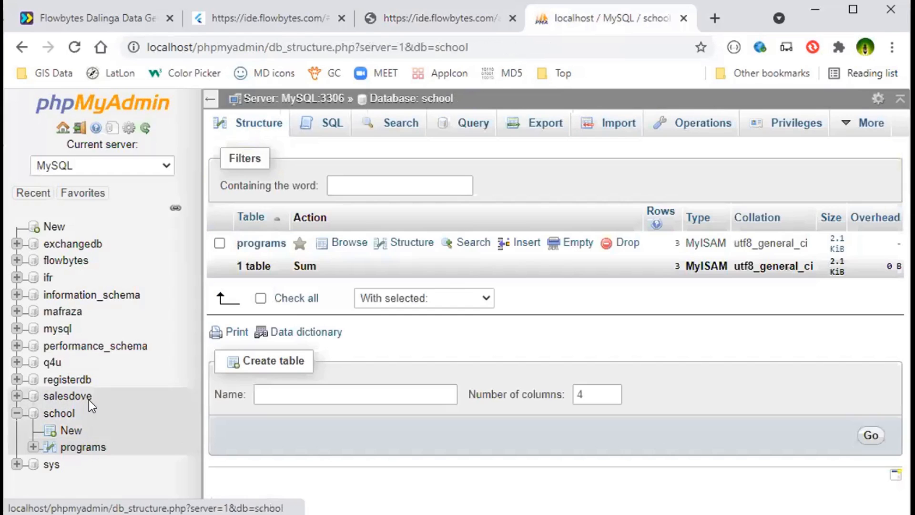
{"action": "left_click", "coordinate": [328, 125]}
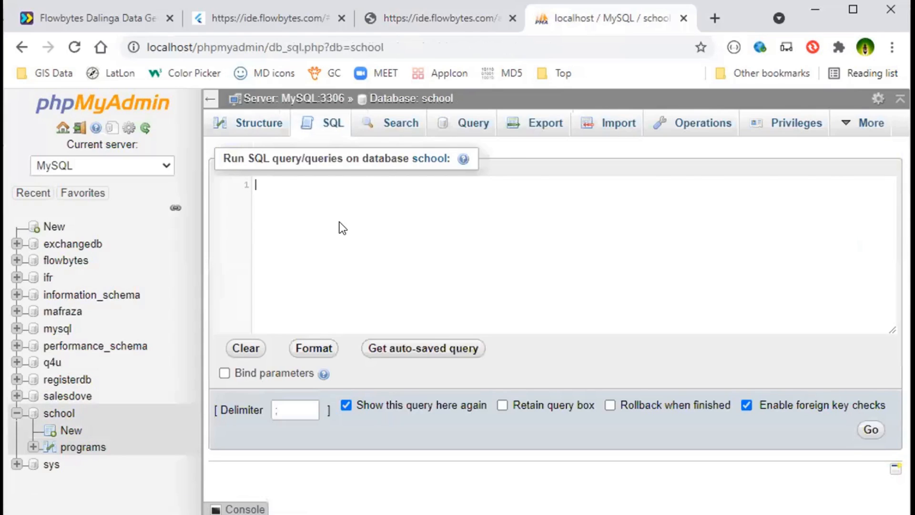
{"action": "key", "text": "ctrl+v"}
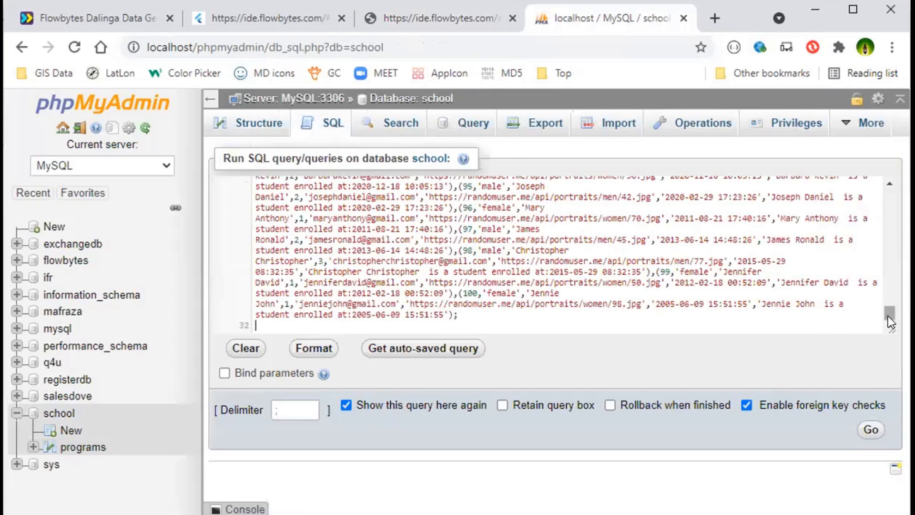
{"action": "left_click_drag", "start_coordinate": [889, 314], "coordinate": [889, 195]}
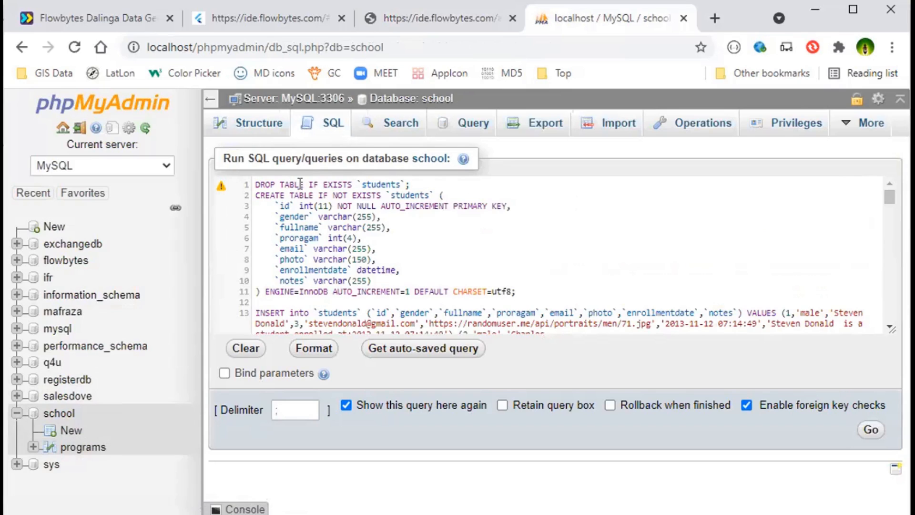
{"action": "left_click_drag", "start_coordinate": [409, 184], "coordinate": [255, 185]}
{"action": "key", "text": "Delete"}
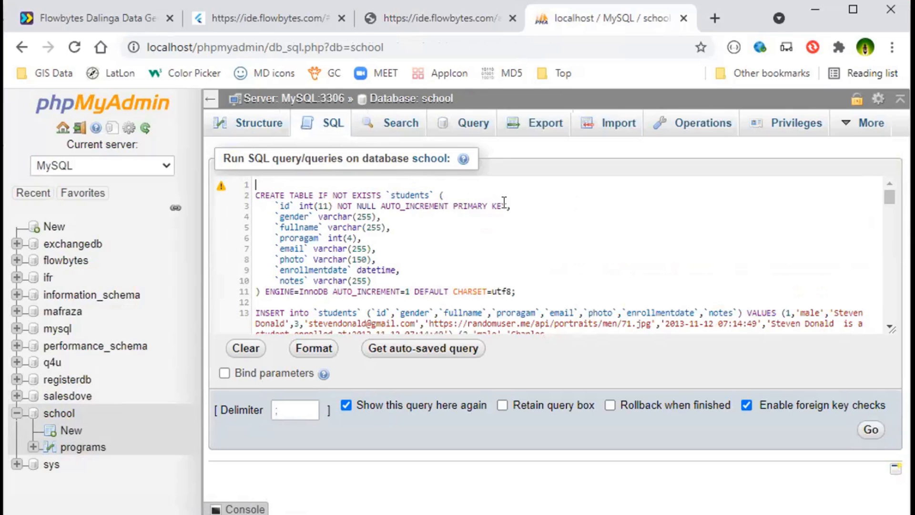
{"action": "scroll", "coordinate": [333, 281], "scroll_direction": "down", "scroll_amount": 5}
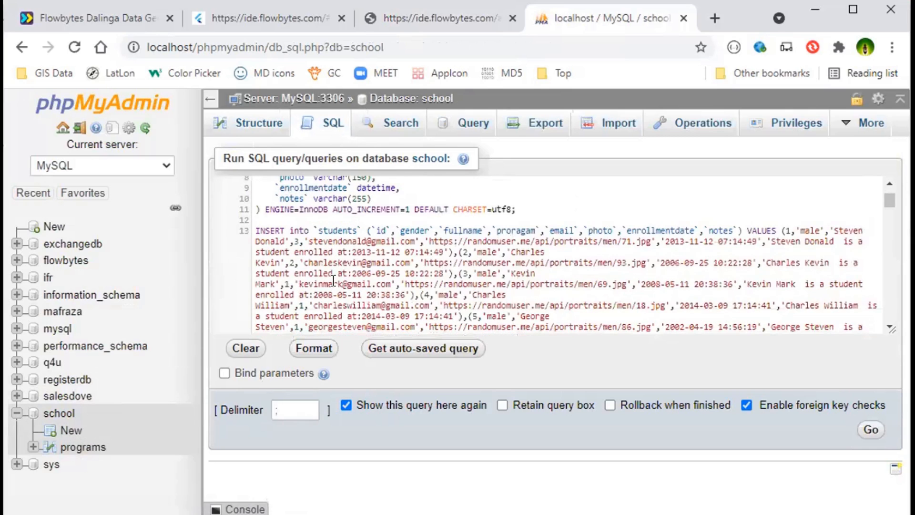
{"action": "scroll", "coordinate": [333, 281], "scroll_direction": "down", "scroll_amount": 3}
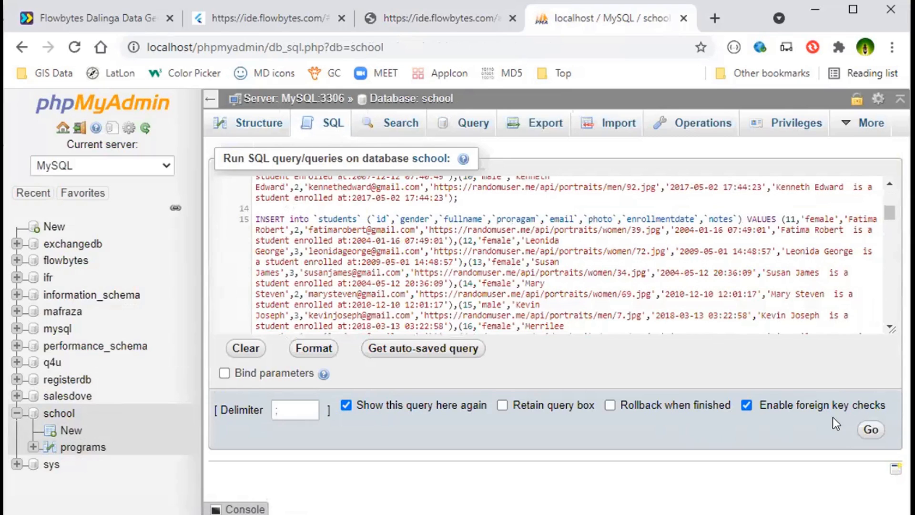
{"action": "left_click", "coordinate": [868, 434]}
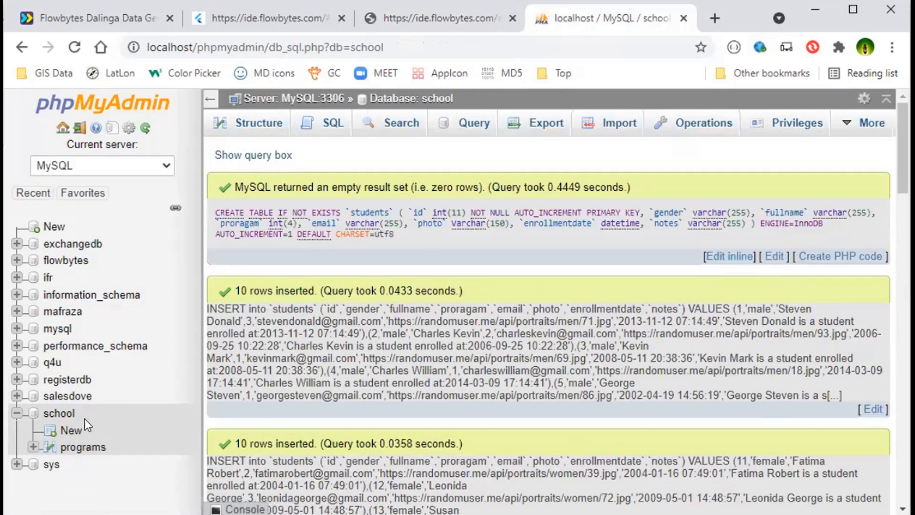
Step: Refresh the database tree and browse the students table's 100 generated rows
{"action": "left_click", "coordinate": [144, 128]}
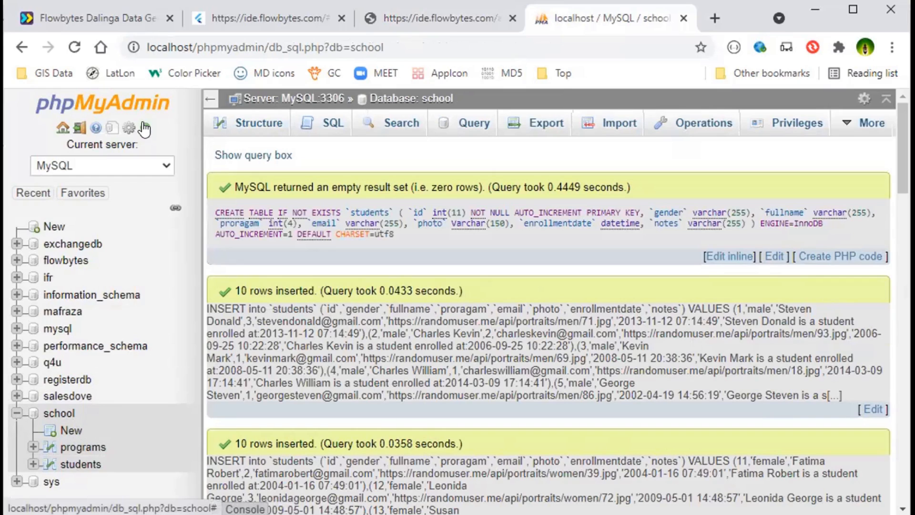
{"action": "left_click", "coordinate": [79, 465]}
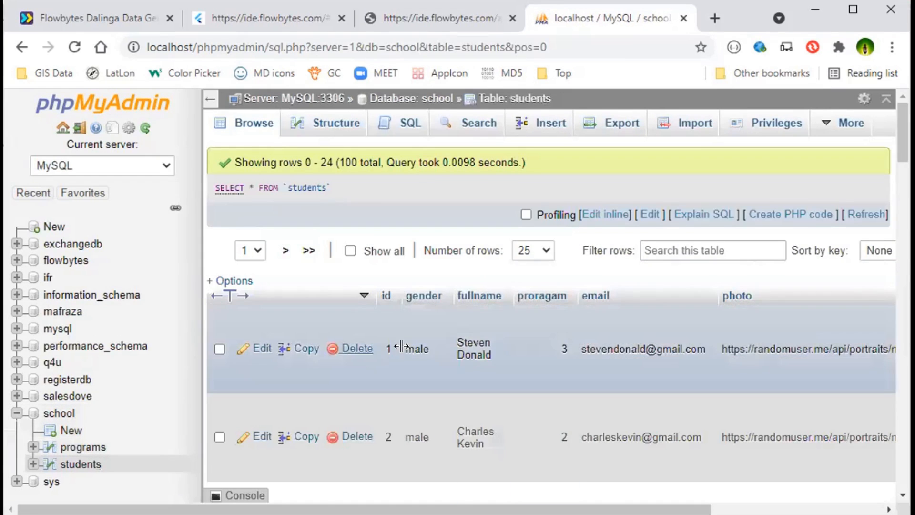
{"action": "scroll", "coordinate": [444, 352], "scroll_direction": "down", "scroll_amount": 12}
{"action": "scroll", "coordinate": [492, 350], "scroll_direction": "down", "scroll_amount": 16}
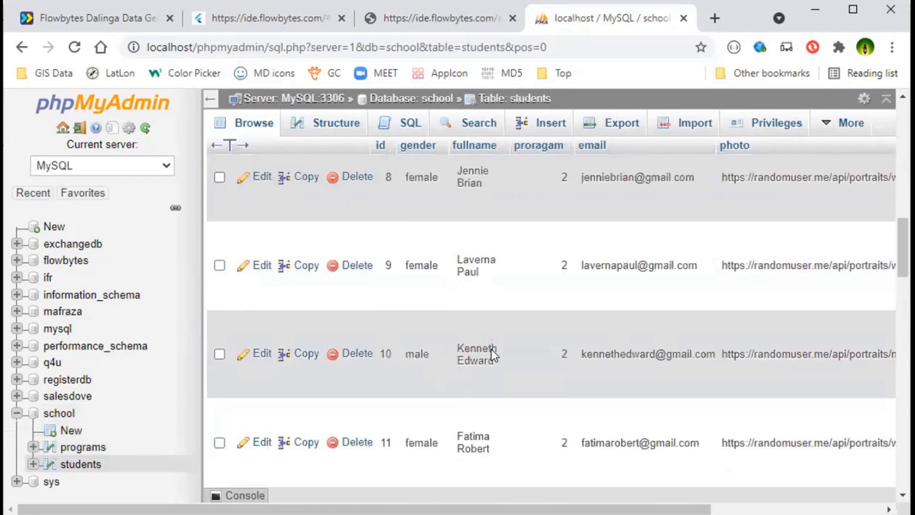
{"action": "scroll", "coordinate": [493, 355], "scroll_direction": "down", "scroll_amount": 15}
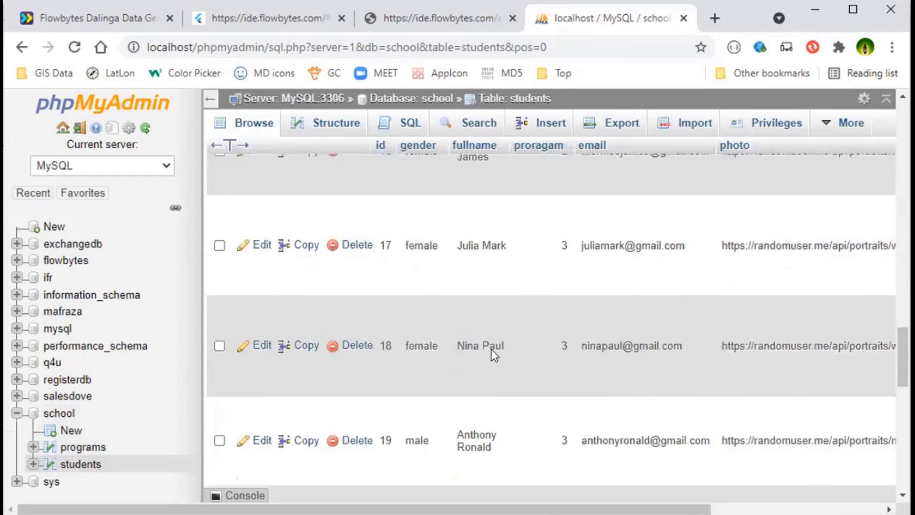
{"action": "scroll", "coordinate": [484, 346], "scroll_direction": "down", "scroll_amount": 2}
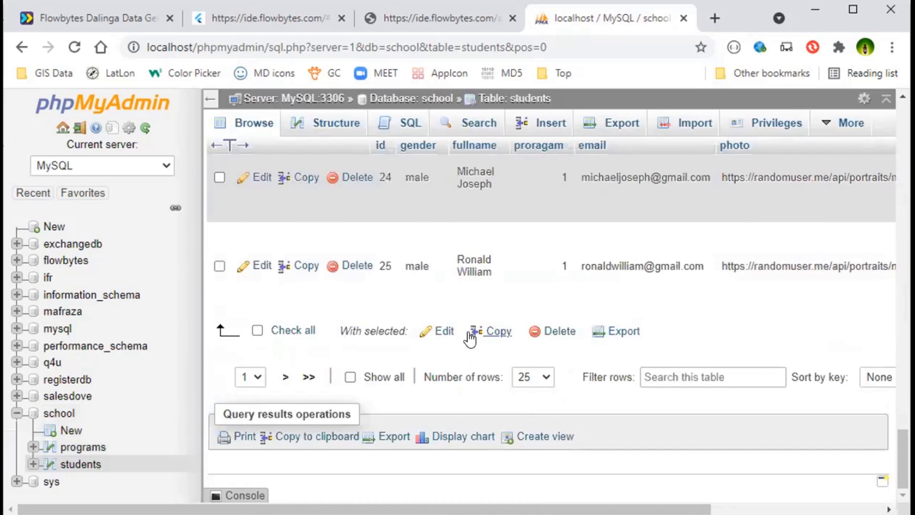
{"action": "scroll", "coordinate": [381, 279], "scroll_direction": "up", "scroll_amount": 20}
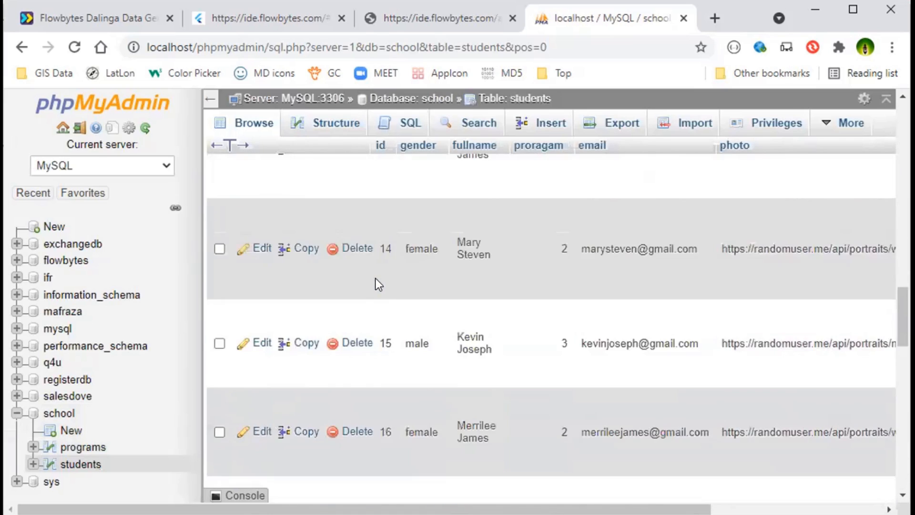
{"action": "scroll", "coordinate": [594, 217], "scroll_direction": "up", "scroll_amount": 13}
{"action": "scroll", "coordinate": [594, 217], "scroll_direction": "up", "scroll_amount": 6}
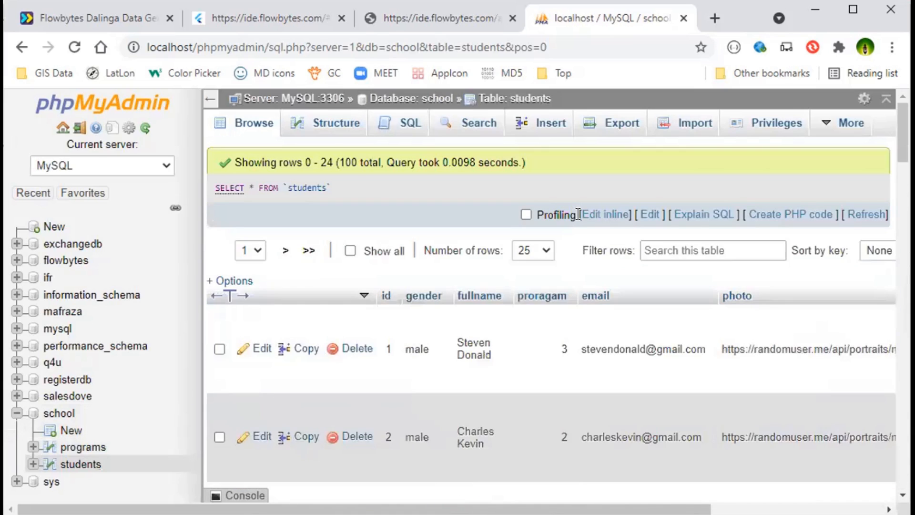
{"action": "left_click", "coordinate": [406, 125]}
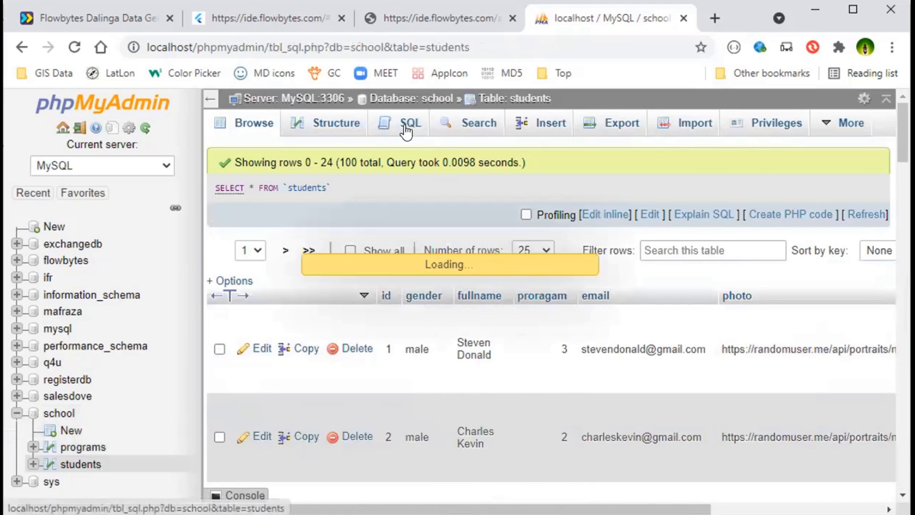
Step: Start replacing the WHERE 1 condition and expand the students table's column list in the tree
{"action": "left_click", "coordinate": [421, 181]}
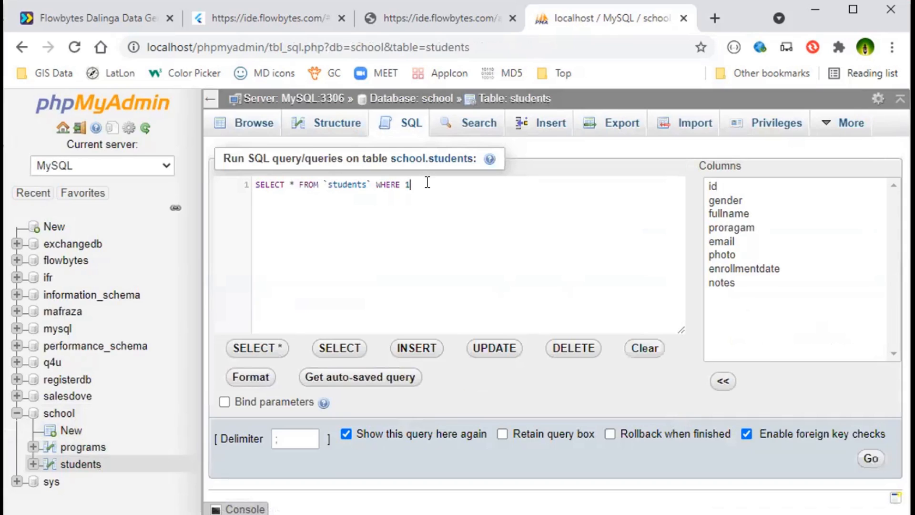
{"action": "key", "text": "BackSpace"}
{"action": "type", "text": "pro"}
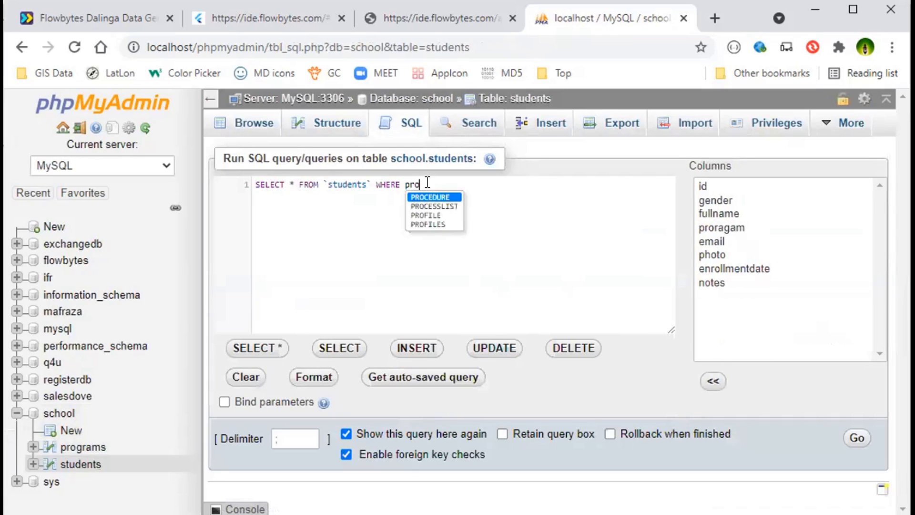
{"action": "key", "text": "BackSpace"}
{"action": "key", "text": "BackSpace"}
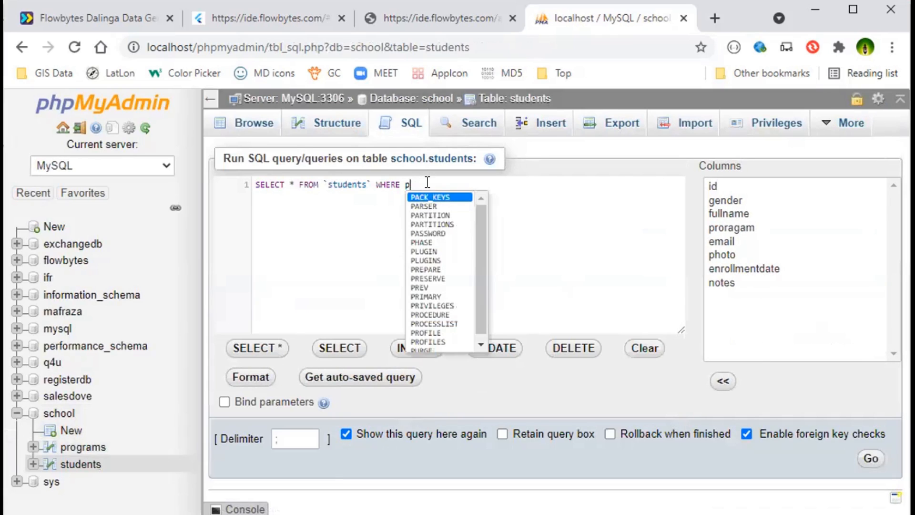
{"action": "left_click", "coordinate": [33, 464]}
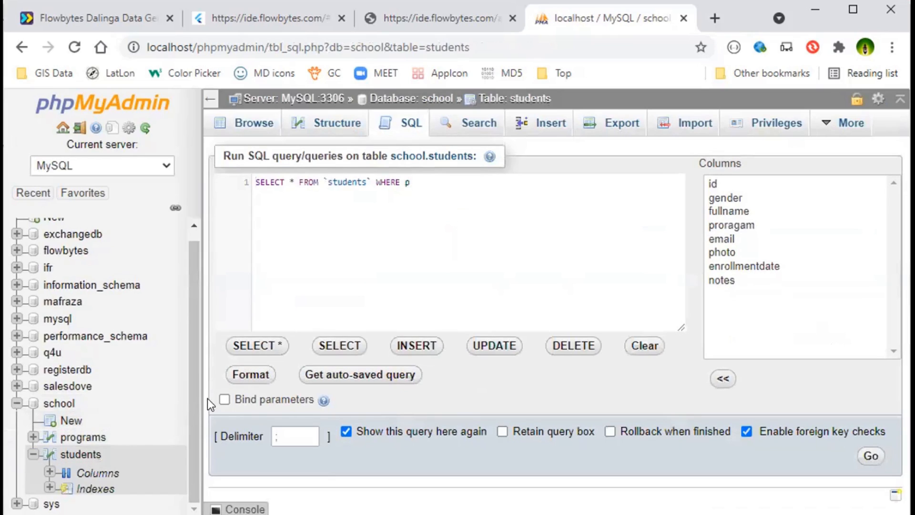
{"action": "left_click", "coordinate": [49, 472]}
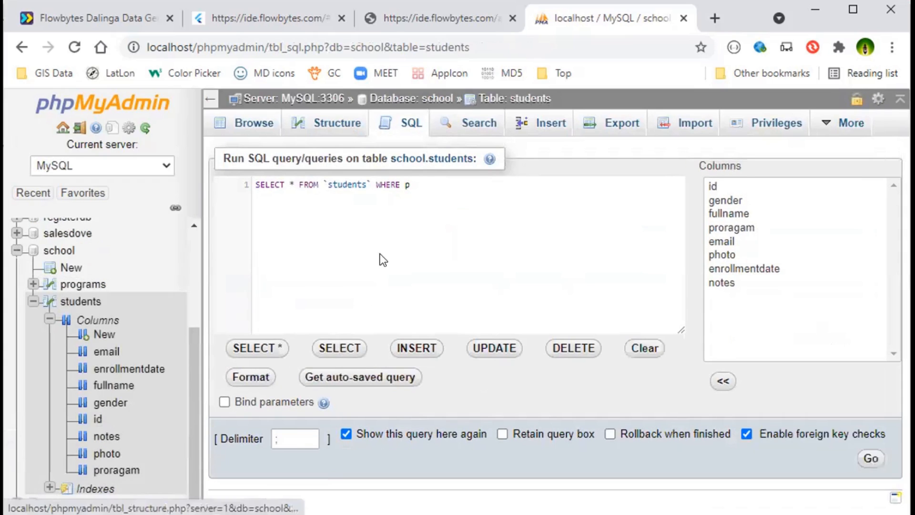
Step: Run SELECT * FROM students WHERE program=1, which errors, then return to the students rows
{"action": "left_click", "coordinate": [427, 188]}
{"action": "type", "text": "rog"}
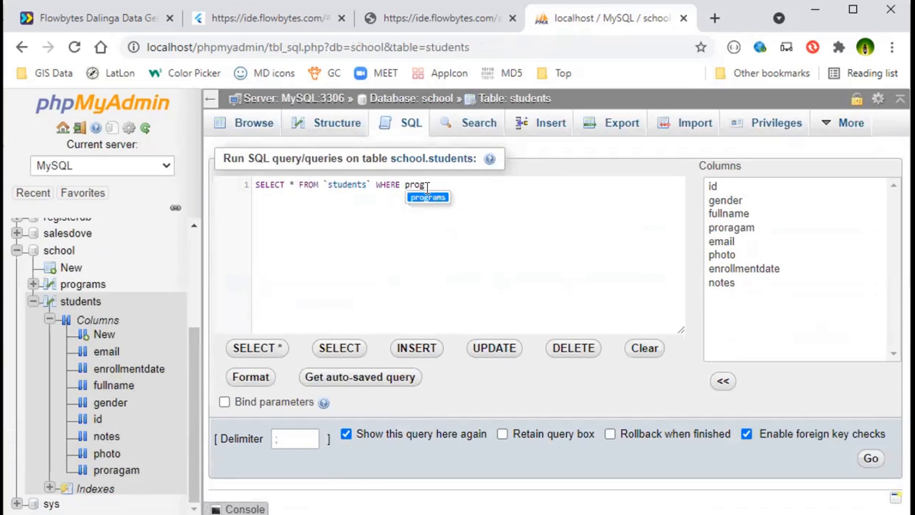
{"action": "key", "text": "Return"}
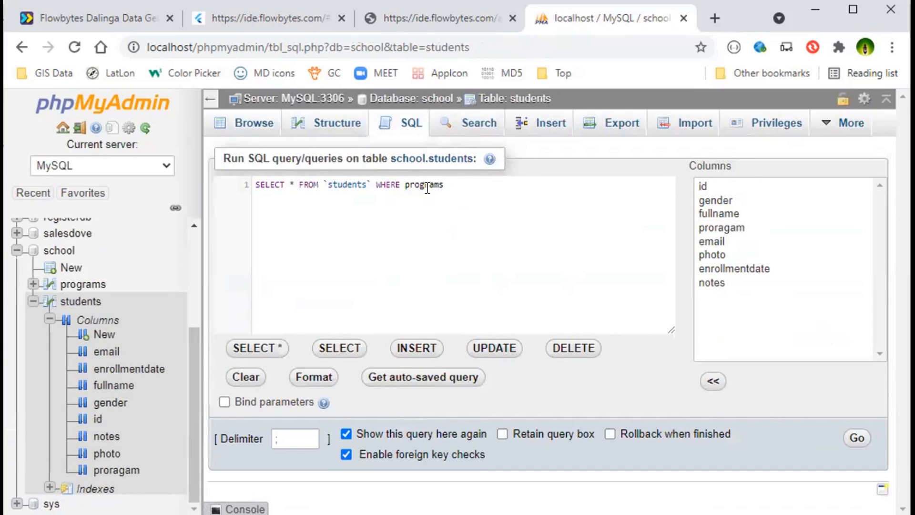
{"action": "key", "text": "BackSpace"}
{"action": "type", "text": "=1"}
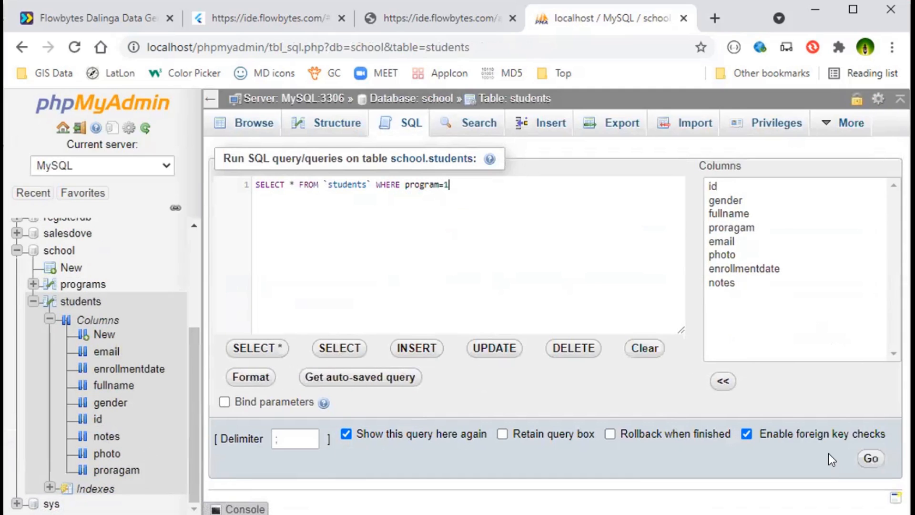
{"action": "left_click", "coordinate": [856, 437]}
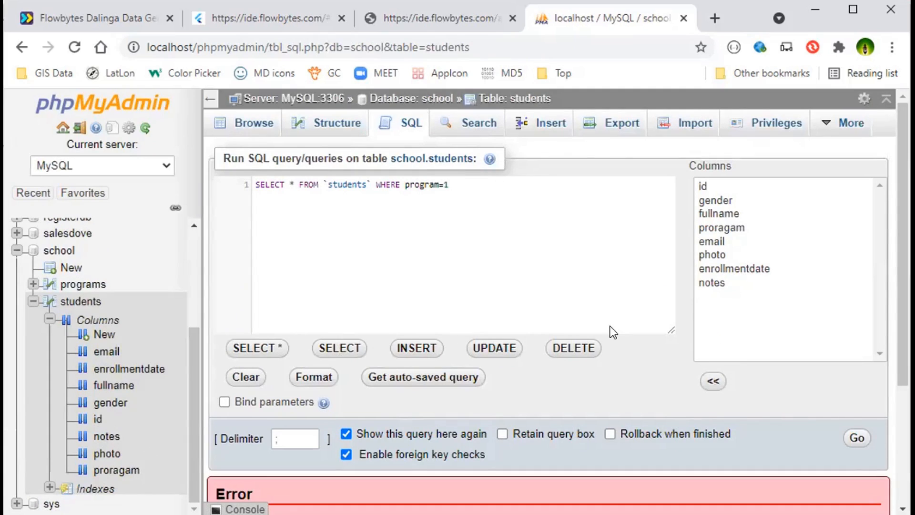
{"action": "left_click", "coordinate": [347, 186]}
{"action": "left_click", "coordinate": [86, 305]}
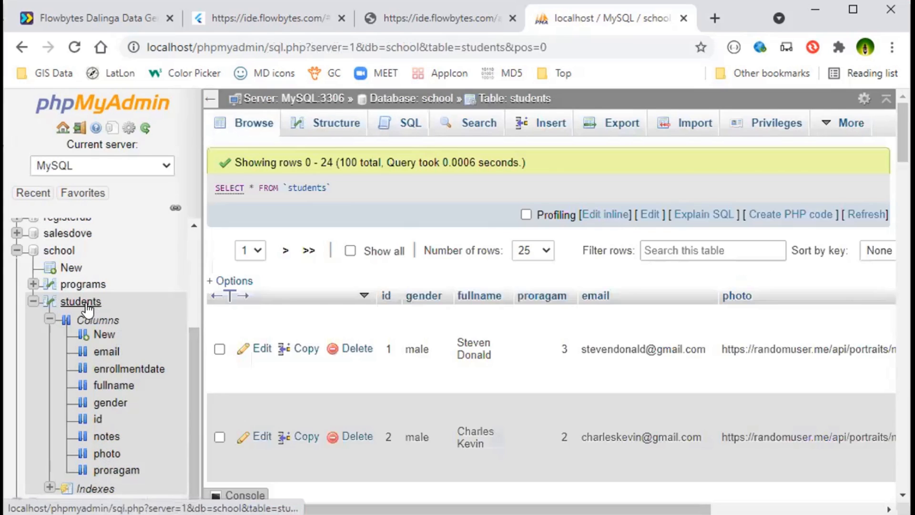
Step: Rename the int(1,3) field proragam to program and save the students table definition
{"action": "left_click", "coordinate": [281, 19]}
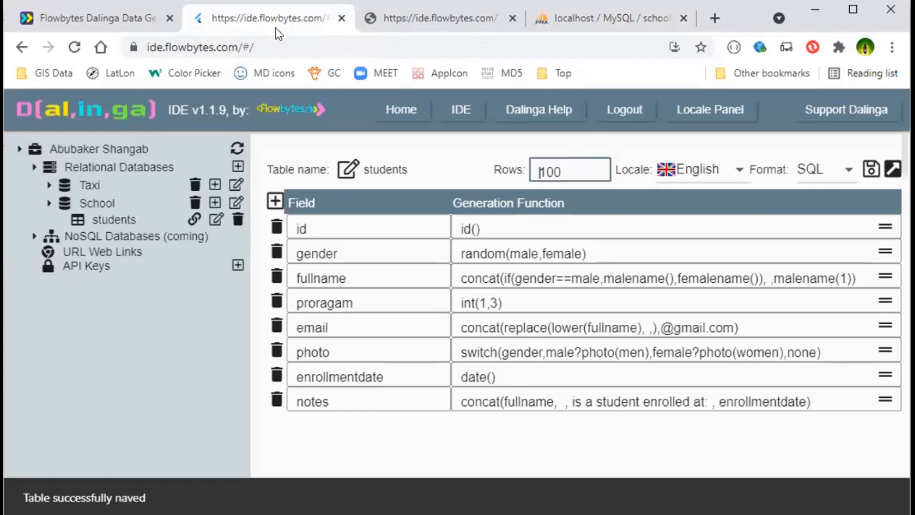
{"action": "left_click", "coordinate": [353, 302]}
{"action": "key", "text": "ctrl+a"}
{"action": "type", "text": "program"}
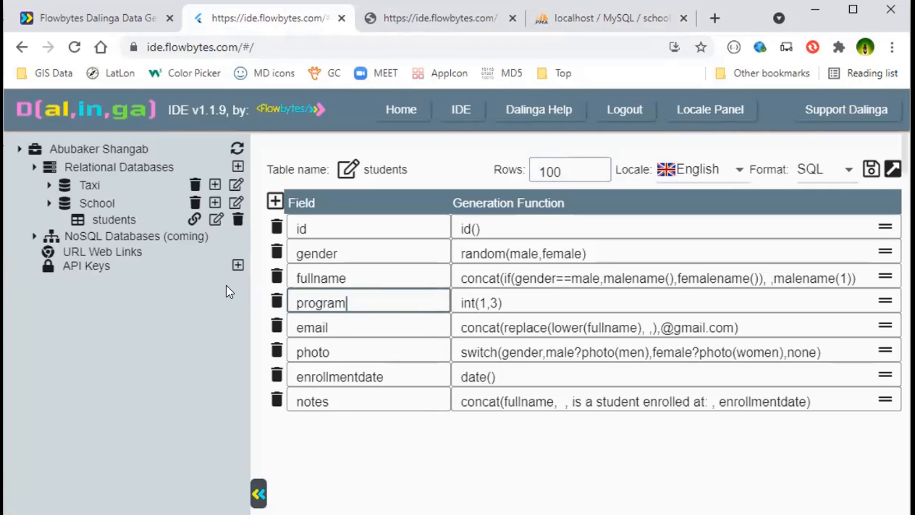
{"action": "key", "text": "Tab"}
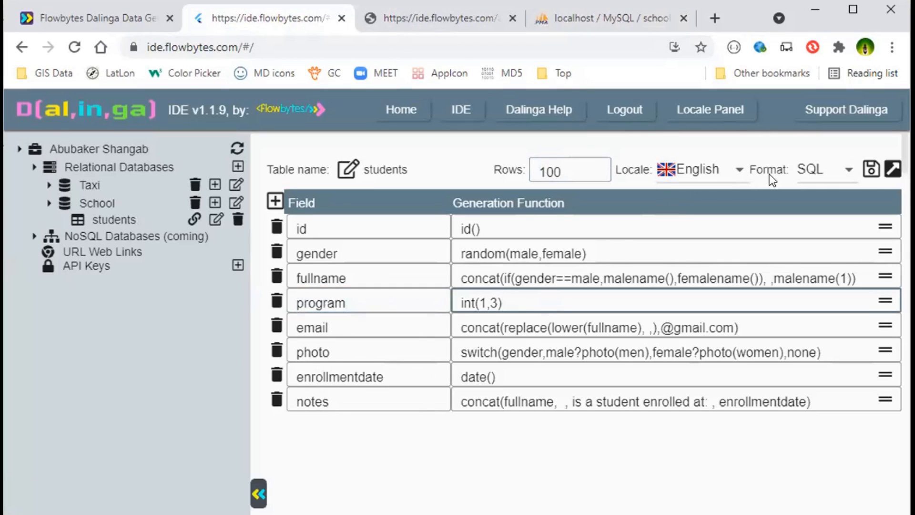
{"action": "left_click", "coordinate": [871, 168]}
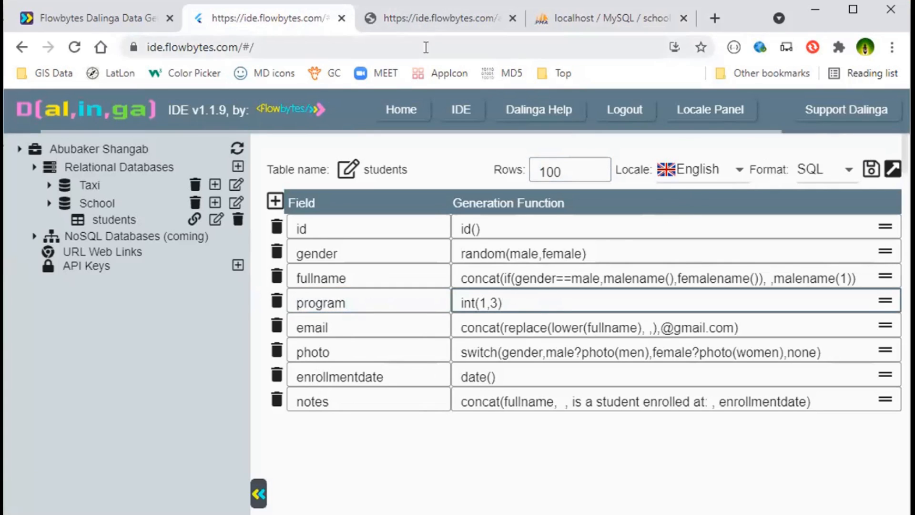
Step: Reload the output page to regenerate the SQL with the program column and select all of it
{"action": "left_click", "coordinate": [411, 15]}
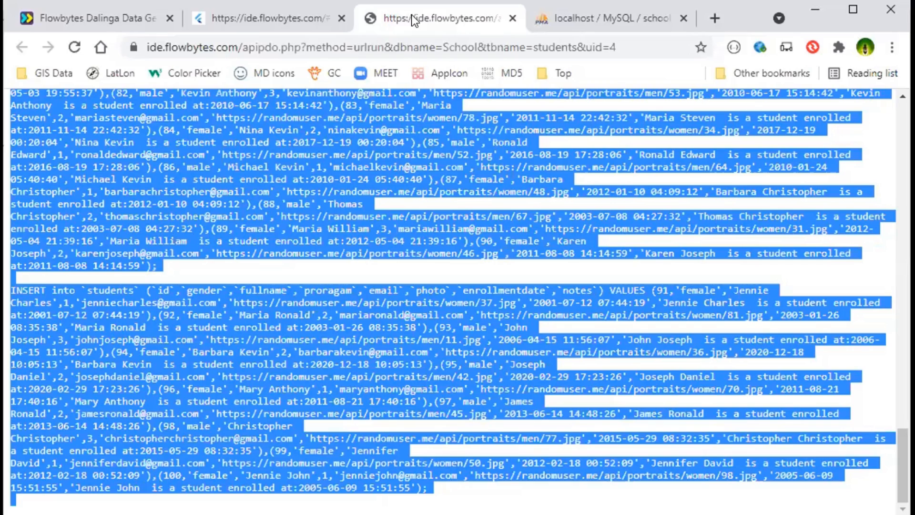
{"action": "left_click", "coordinate": [75, 48]}
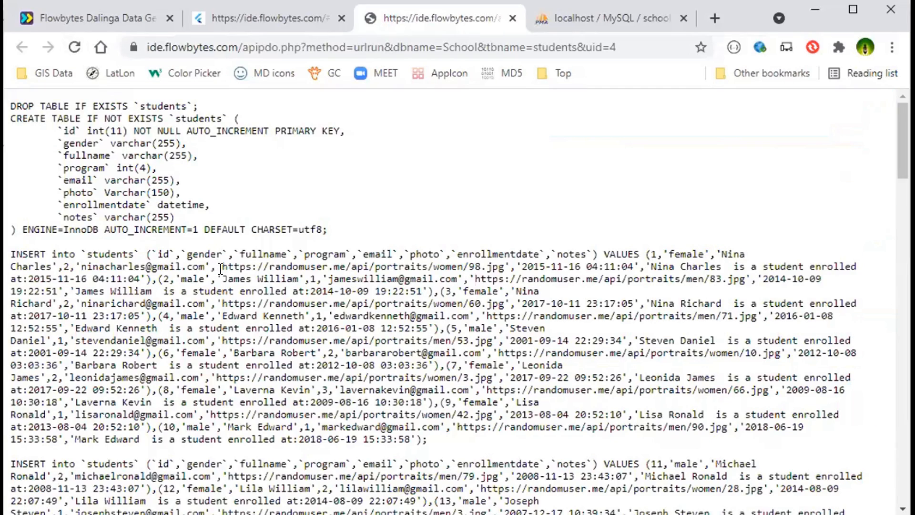
{"action": "key", "text": "ctrl+a"}
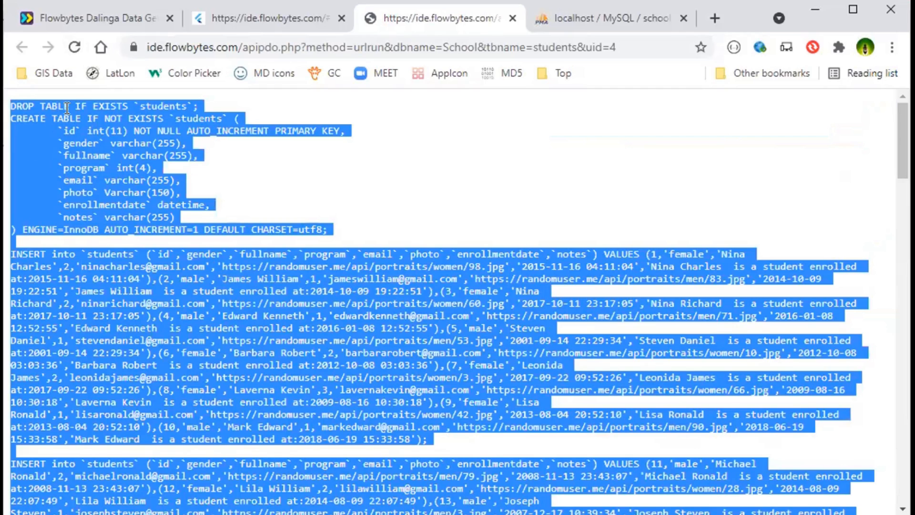
{"action": "left_click", "coordinate": [560, 20]}
Step: Paste the regenerated script into the students SQL editor and run it, confirming the DROP TABLE prompt
{"action": "left_click", "coordinate": [397, 128]}
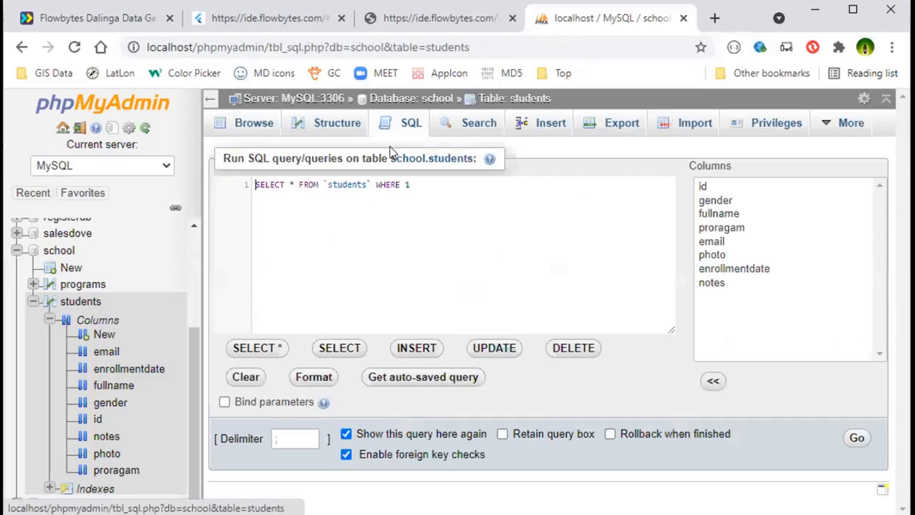
{"action": "key", "text": "ctrl+a"}
{"action": "key", "text": "ctrl+v"}
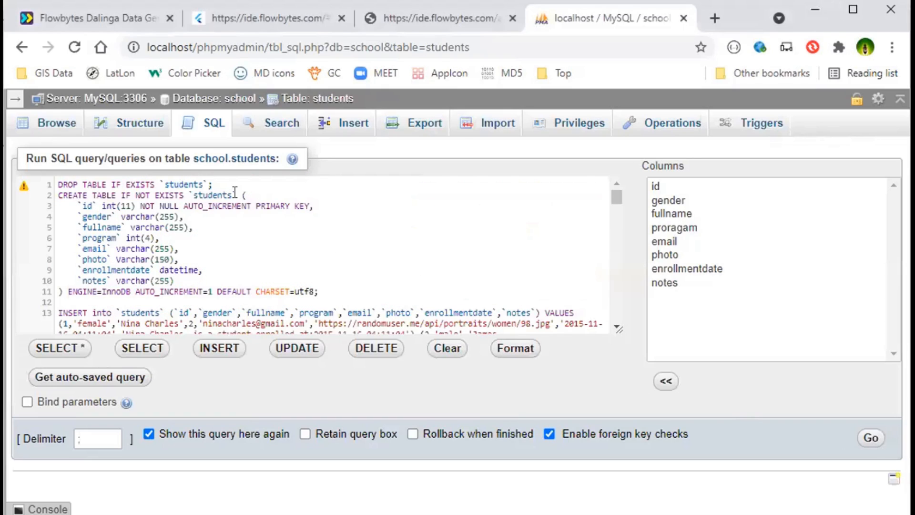
{"action": "left_click_drag", "start_coordinate": [213, 184], "coordinate": [58, 184]}
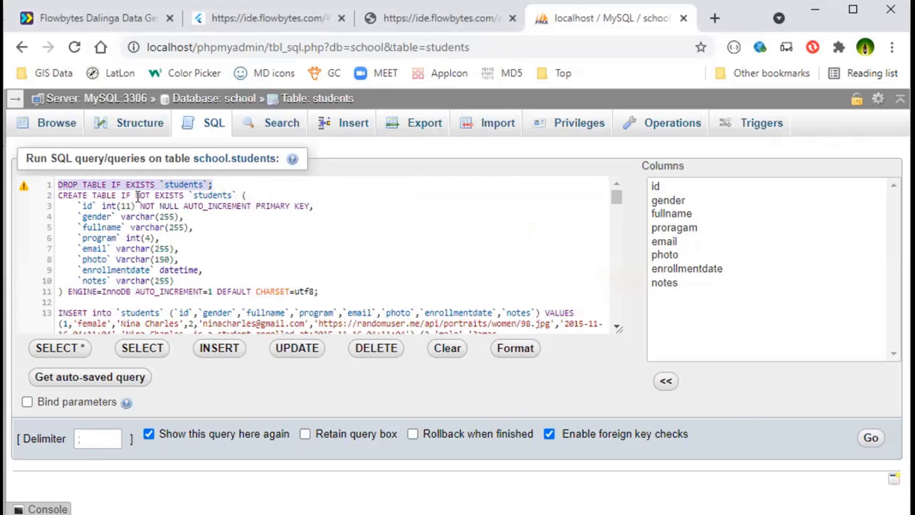
{"action": "left_click", "coordinate": [871, 438]}
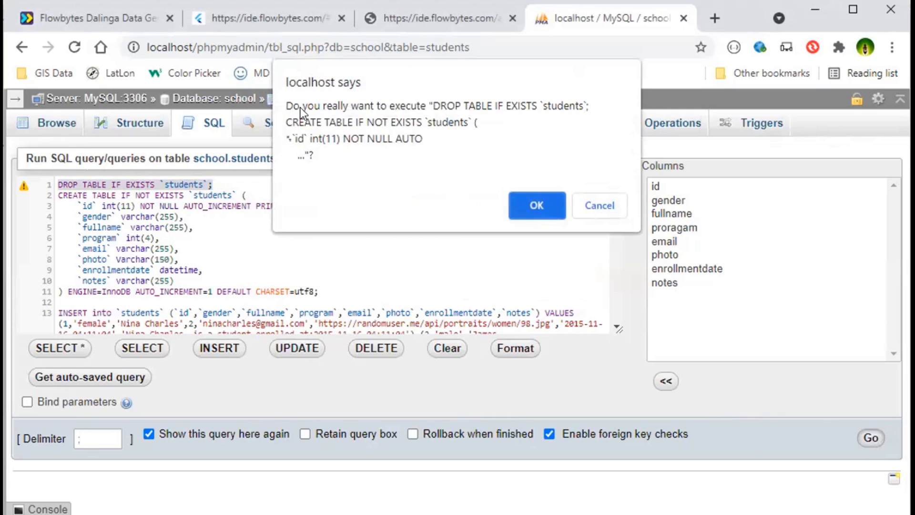
{"action": "left_click", "coordinate": [535, 205]}
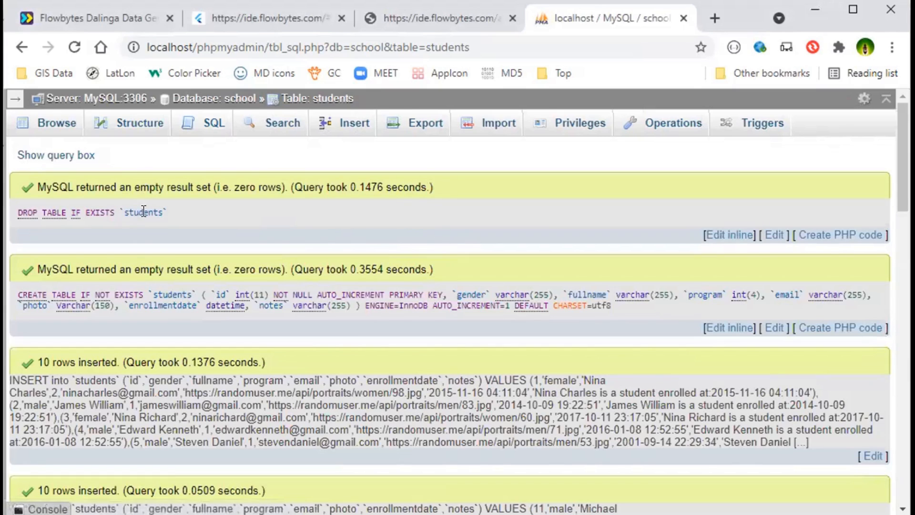
{"action": "left_click", "coordinate": [19, 99]}
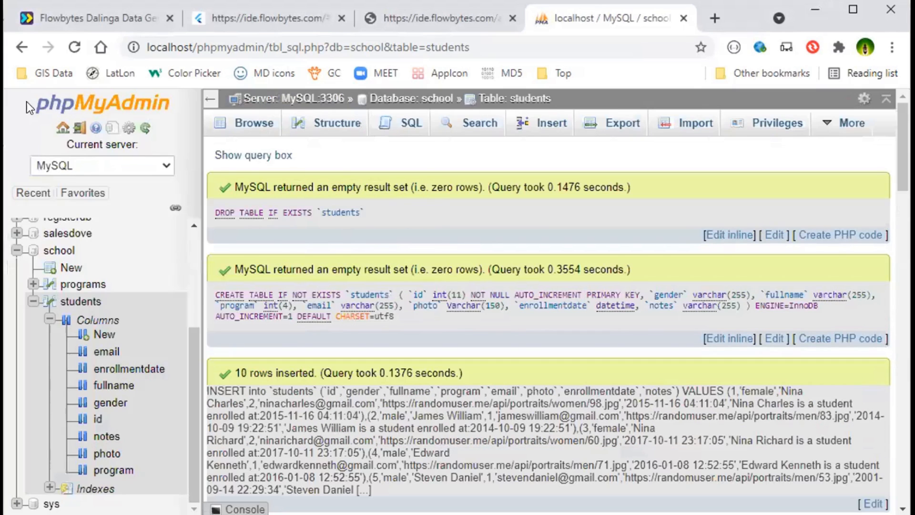
Step: Change the students query to SELECT * FROM `students` WHERE program=1, with foreign key checks off
{"action": "left_click", "coordinate": [79, 306]}
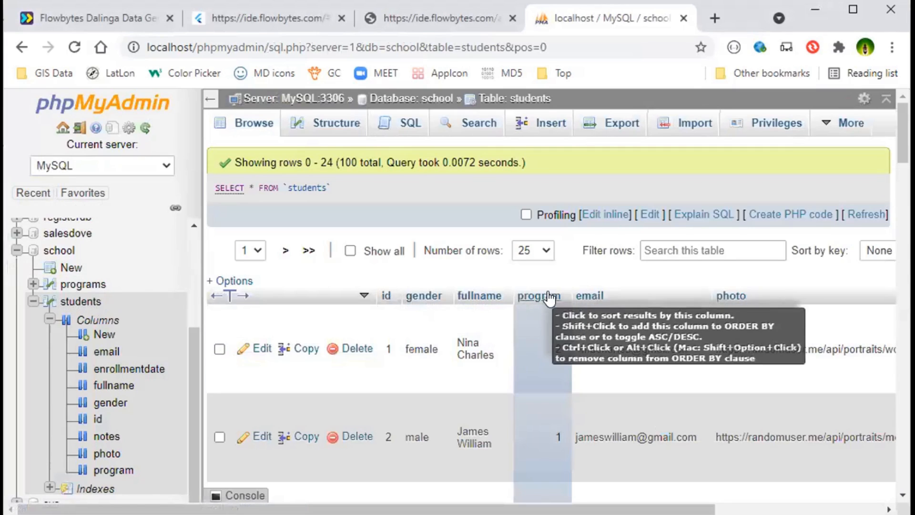
{"action": "left_click", "coordinate": [395, 132]}
{"action": "left_click", "coordinate": [414, 184]}
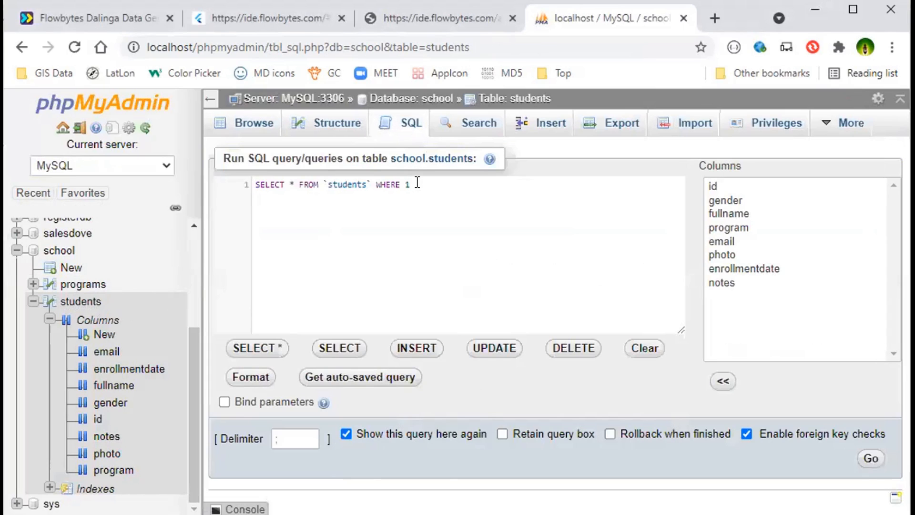
{"action": "key", "text": "BackSpace"}
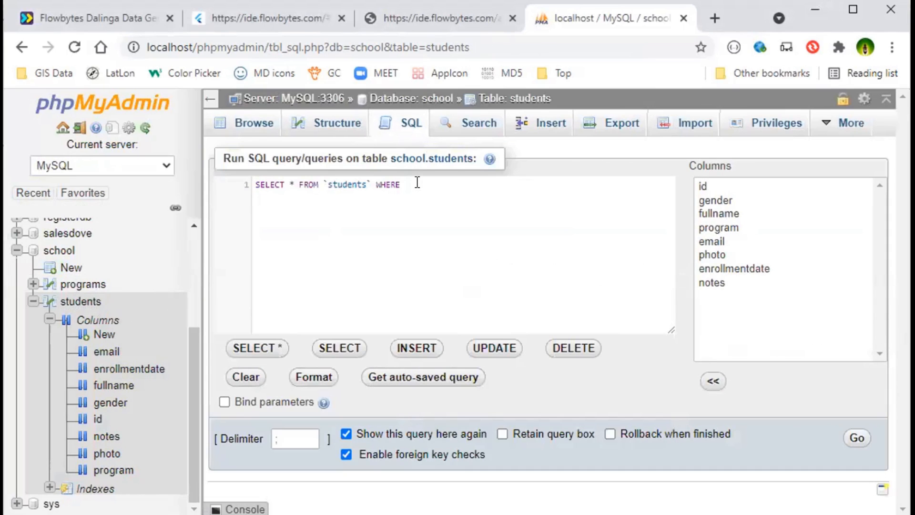
{"action": "type", "text": "pr"}
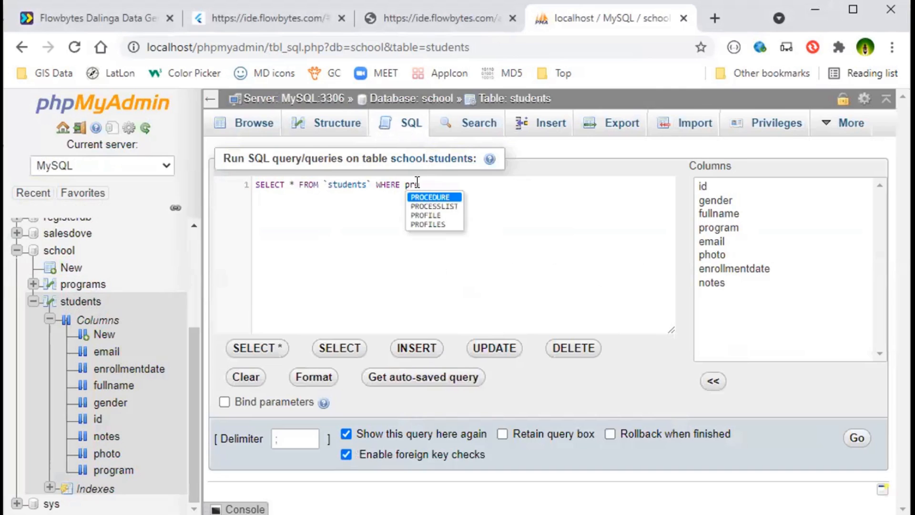
{"action": "type", "text": "ogram=1"}
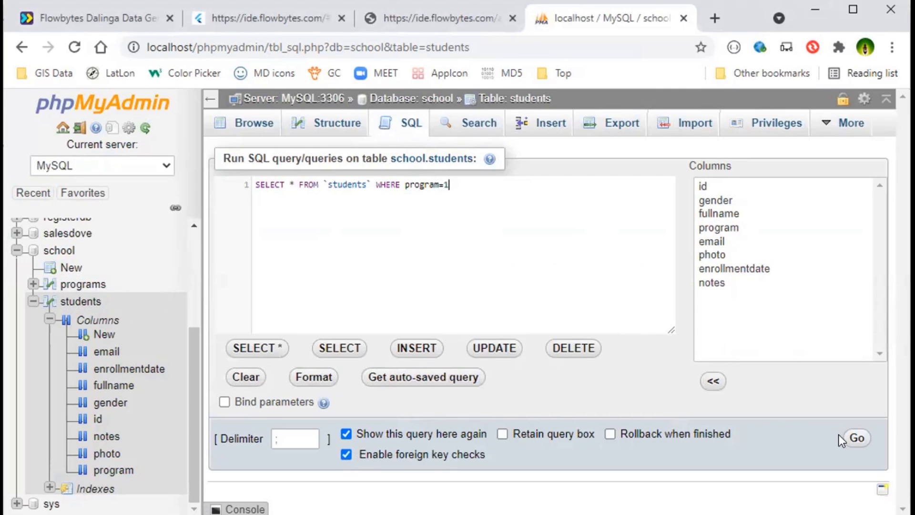
{"action": "left_click", "coordinate": [854, 437]}
{"action": "left_click", "coordinate": [210, 98]}
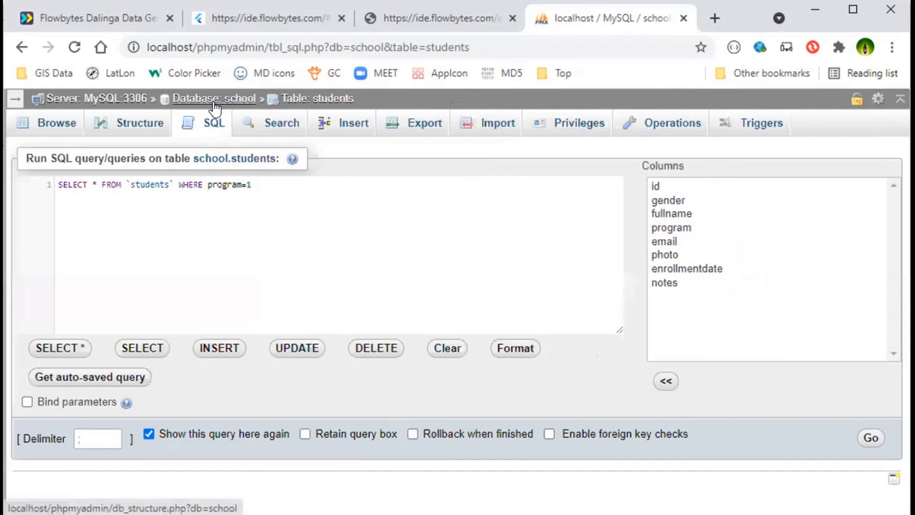
Step: Run the program=1 query and scroll through the 35 matching students
{"action": "left_click", "coordinate": [871, 437]}
{"action": "scroll", "coordinate": [359, 357], "scroll_direction": "down", "scroll_amount": 20}
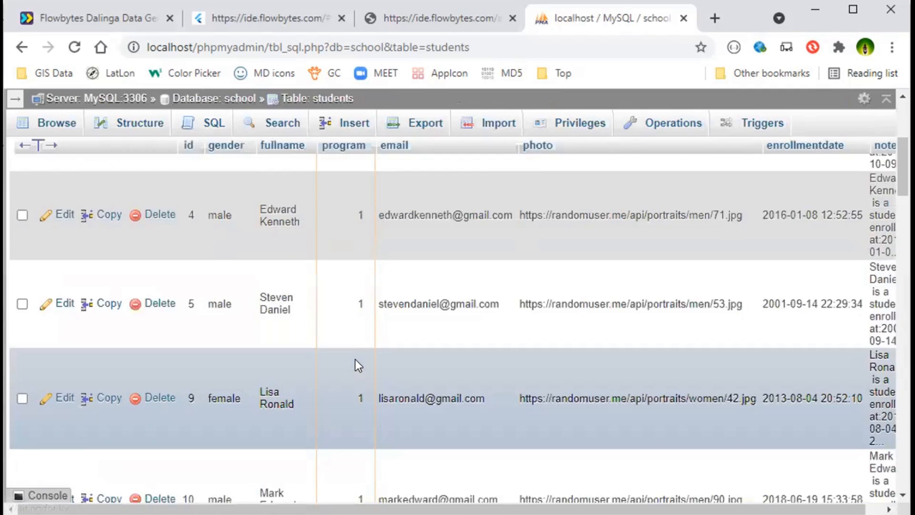
{"action": "scroll", "coordinate": [359, 357], "scroll_direction": "down", "scroll_amount": 10}
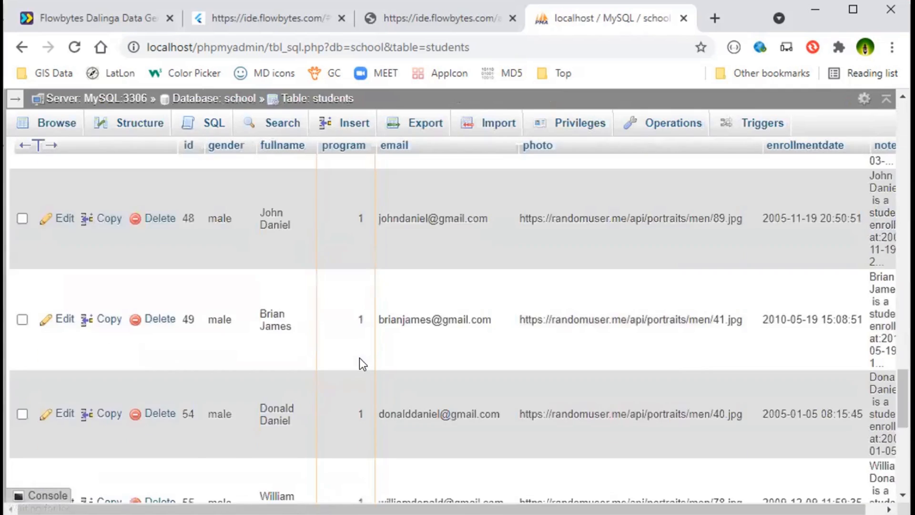
{"action": "scroll", "coordinate": [359, 357], "scroll_direction": "up", "scroll_amount": 20}
{"action": "scroll", "coordinate": [359, 358], "scroll_direction": "up", "scroll_amount": 8}
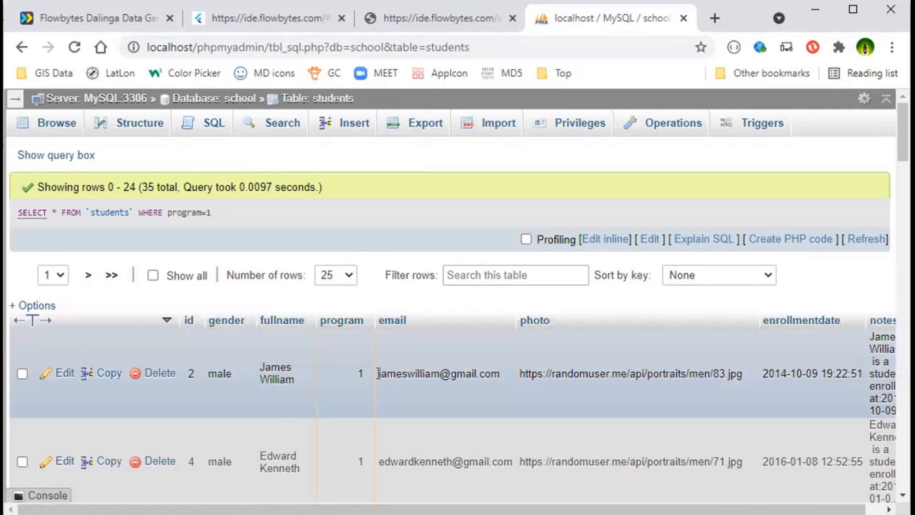
Step: Inspect the first student's email, full name, gender and photo URL, then return to the Dalinga IDE page
{"action": "left_click_drag", "start_coordinate": [377, 373], "coordinate": [499, 378]}
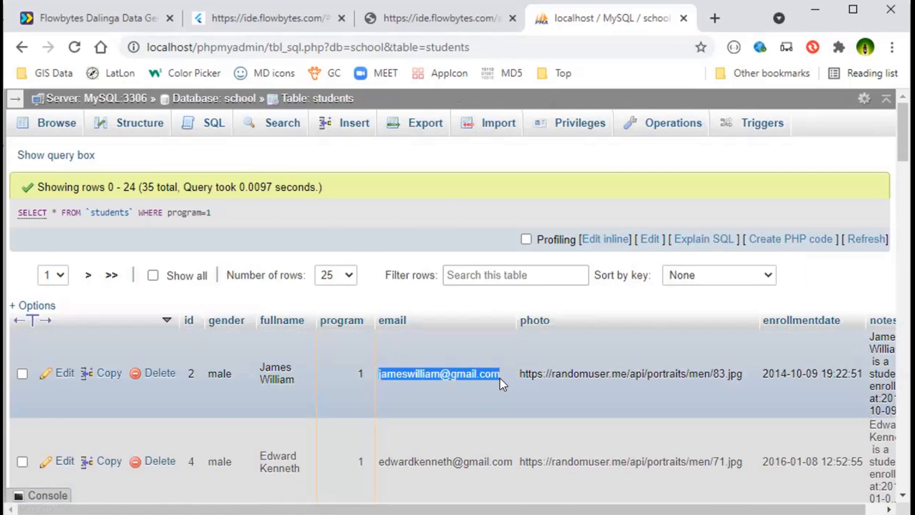
{"action": "left_click", "coordinate": [410, 377]}
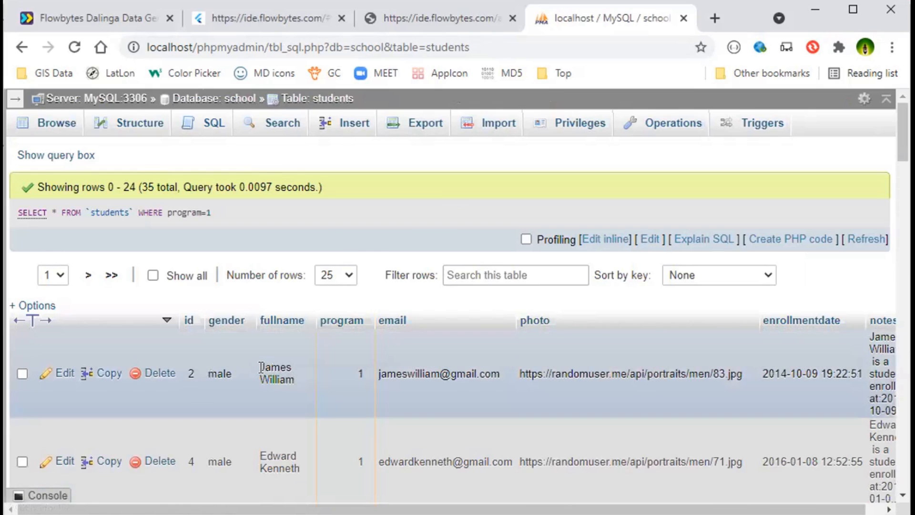
{"action": "left_click_drag", "start_coordinate": [260, 367], "coordinate": [299, 381]}
{"action": "left_click_drag", "start_coordinate": [206, 373], "coordinate": [231, 370]}
{"action": "left_click_drag", "start_coordinate": [710, 373], "coordinate": [691, 372]}
{"action": "scroll", "coordinate": [429, 385], "scroll_direction": "down", "scroll_amount": 3}
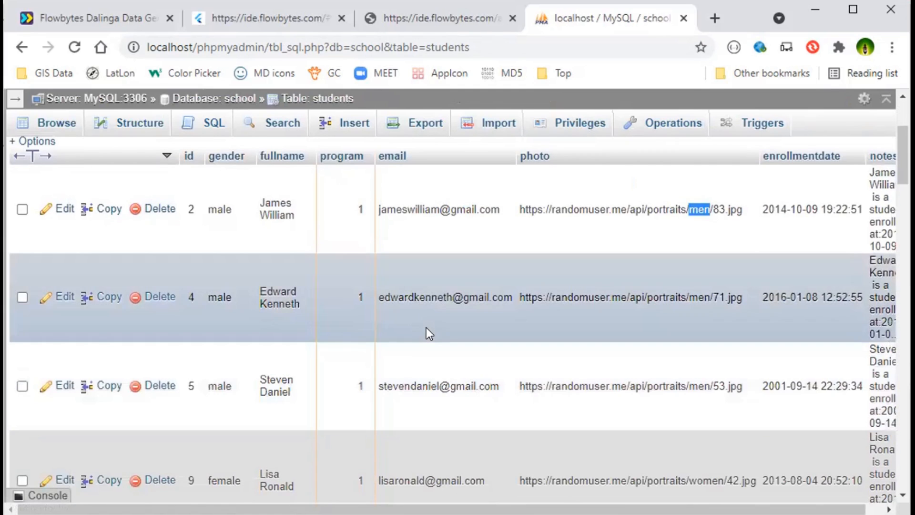
{"action": "scroll", "coordinate": [438, 279], "scroll_direction": "up", "scroll_amount": 3}
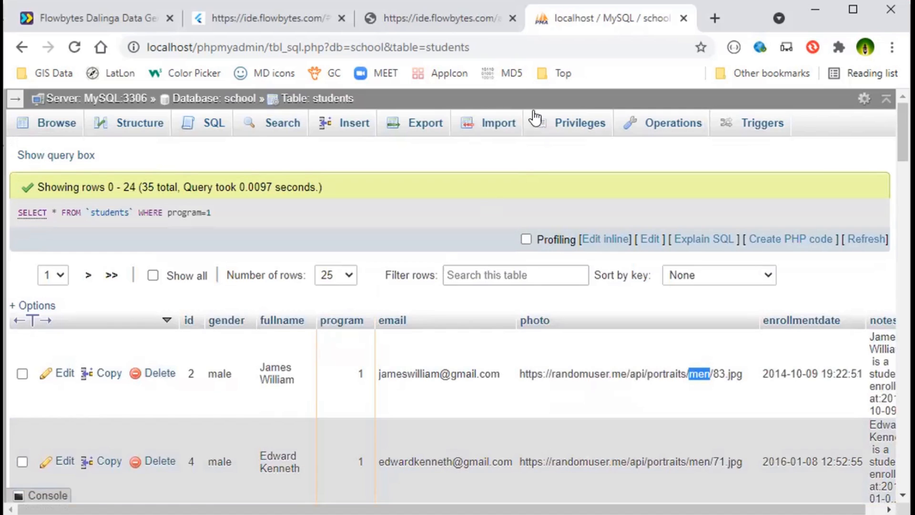
{"action": "left_click", "coordinate": [263, 18]}
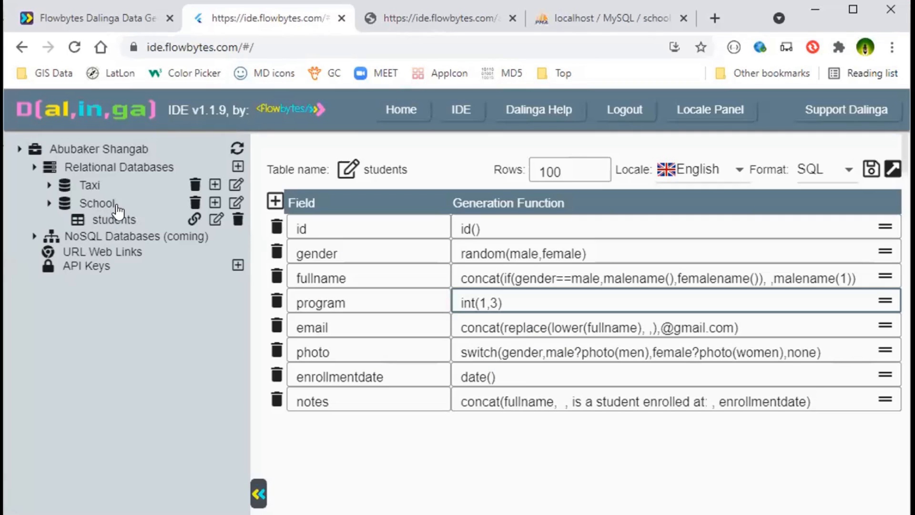
Step: Create a table named subjects in the School database and open its field definitions
{"action": "left_click", "coordinate": [215, 203]}
{"action": "left_click", "coordinate": [433, 281]}
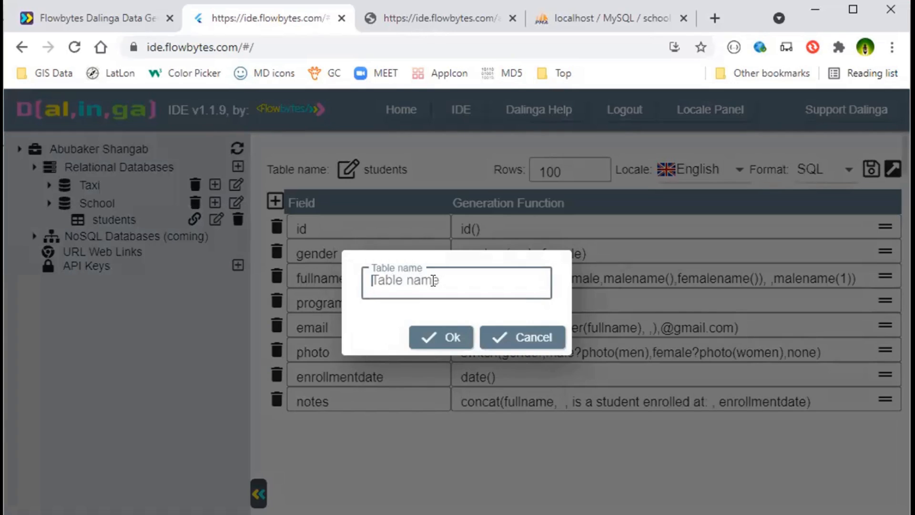
{"action": "type", "text": "subhects"}
{"action": "key", "text": "BackSpace"}
{"action": "key", "text": "BackSpace"}
{"action": "key", "text": "BackSpace"}
{"action": "key", "text": "BackSpace"}
{"action": "key", "text": "BackSpace"}
{"action": "key", "text": "BackSpace"}
{"action": "type", "text": "bjects"}
{"action": "left_click", "coordinate": [439, 337]}
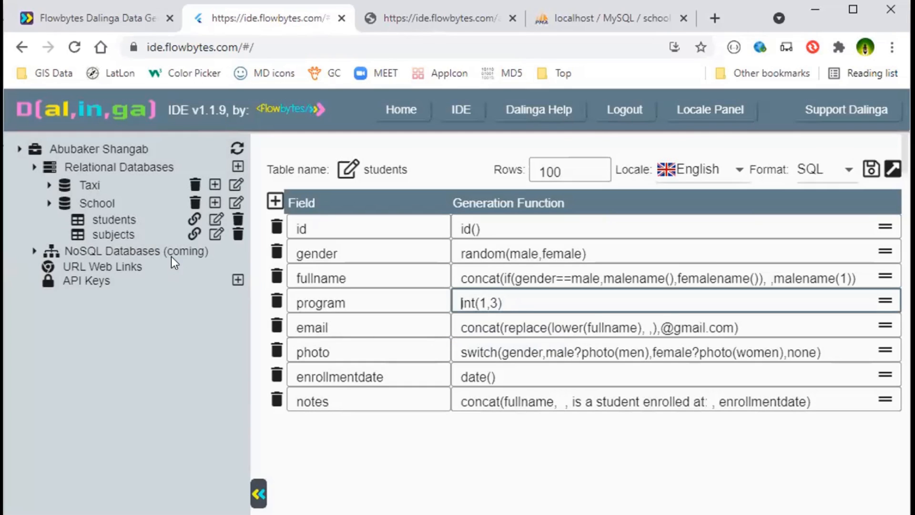
{"action": "left_click", "coordinate": [216, 234]}
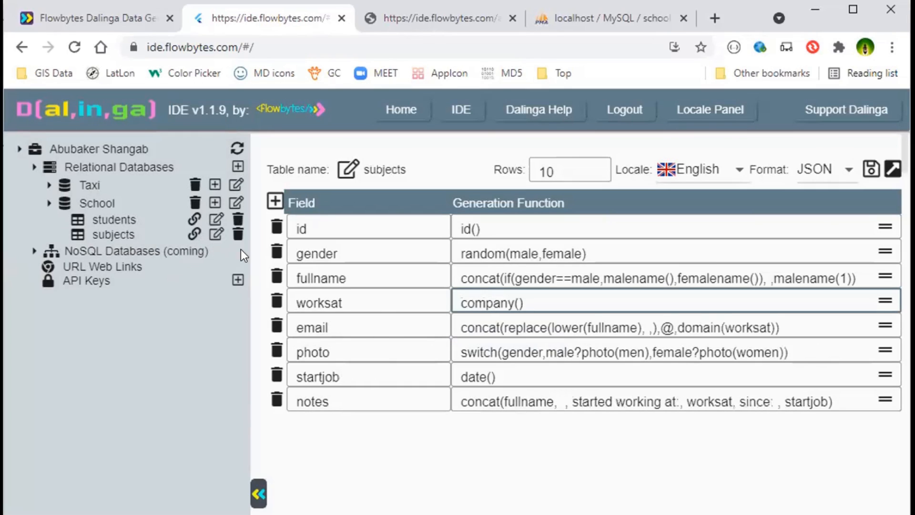
Step: Delete the notes, startjob, photo, email, worksat and fullname fields from subjects
{"action": "left_click", "coordinate": [276, 399]}
{"action": "left_click", "coordinate": [276, 375]}
{"action": "left_click", "coordinate": [276, 350]}
{"action": "left_click", "coordinate": [276, 326]}
{"action": "left_click", "coordinate": [276, 301]}
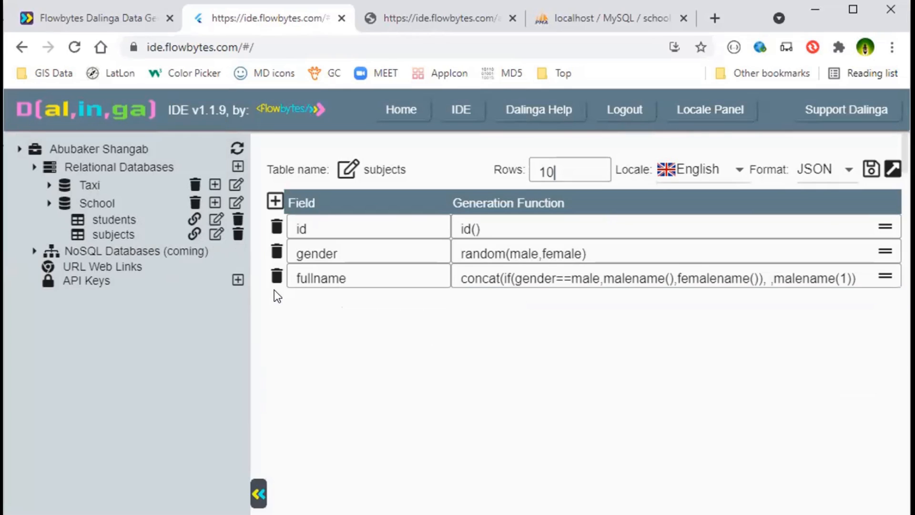
{"action": "left_click", "coordinate": [275, 276]}
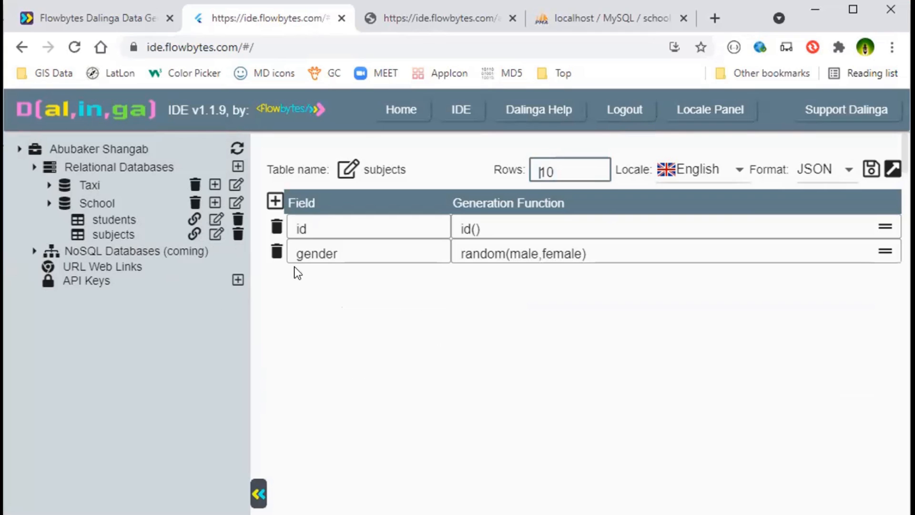
Step: Change the gender generator to random(Math,Technology,Lab) and save the subjects table
{"action": "double_click", "coordinate": [523, 253]}
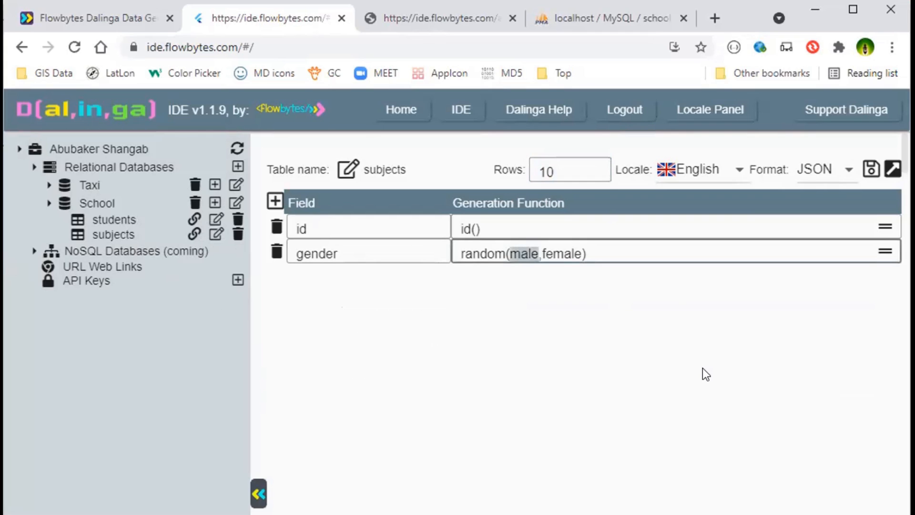
{"action": "type", "text": "Math"}
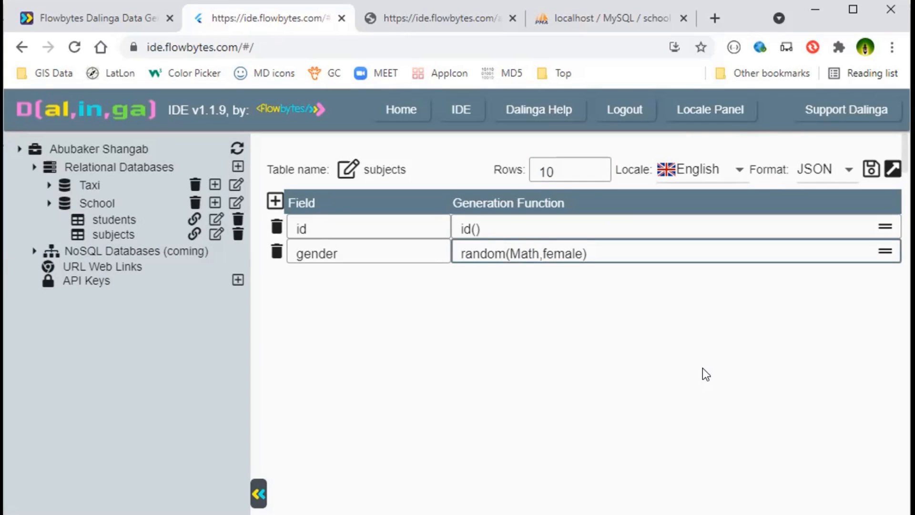
{"action": "key", "text": "Right"}
{"action": "type", "text": "Technology,"}
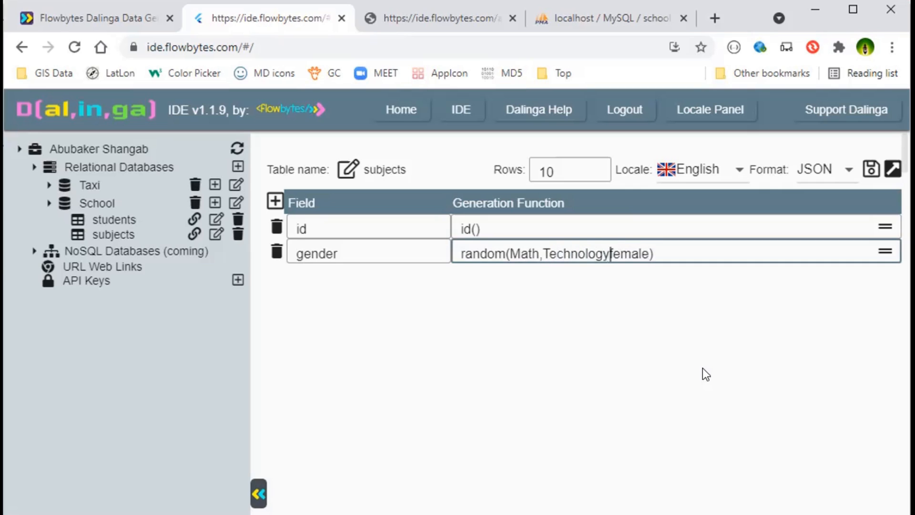
{"action": "key", "text": "BackSpace"}
{"action": "type", "text": "Lab"}
{"action": "key", "text": "Delete"}
{"action": "key", "text": "Delete"}
{"action": "key", "text": "Delete"}
{"action": "key", "text": "Delete"}
{"action": "key", "text": "Delete"}
{"action": "key", "text": "Delete"}
{"action": "left_click", "coordinate": [866, 172]}
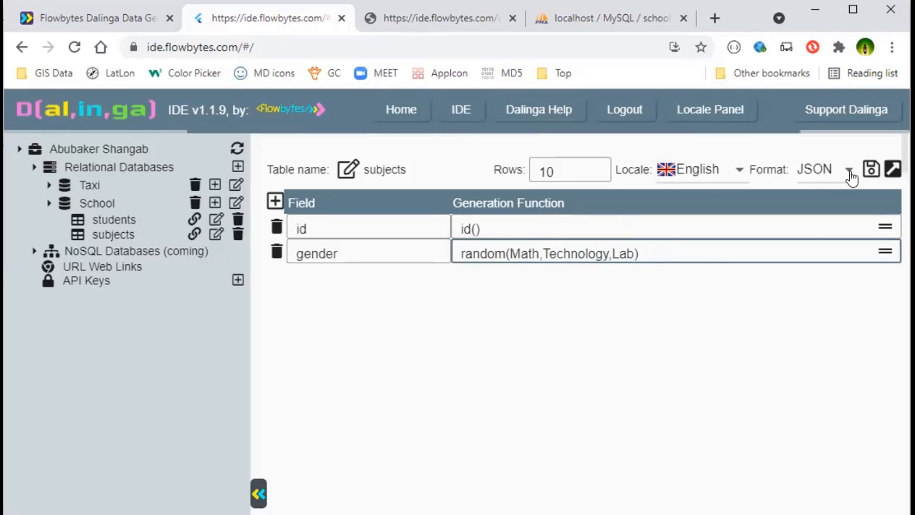
Step: Review the subjects JSON output, checking the Lab values and record ids, then return to the table definition
{"action": "left_click", "coordinate": [892, 166]}
{"action": "scroll", "coordinate": [149, 183], "scroll_direction": "down", "scroll_amount": 2}
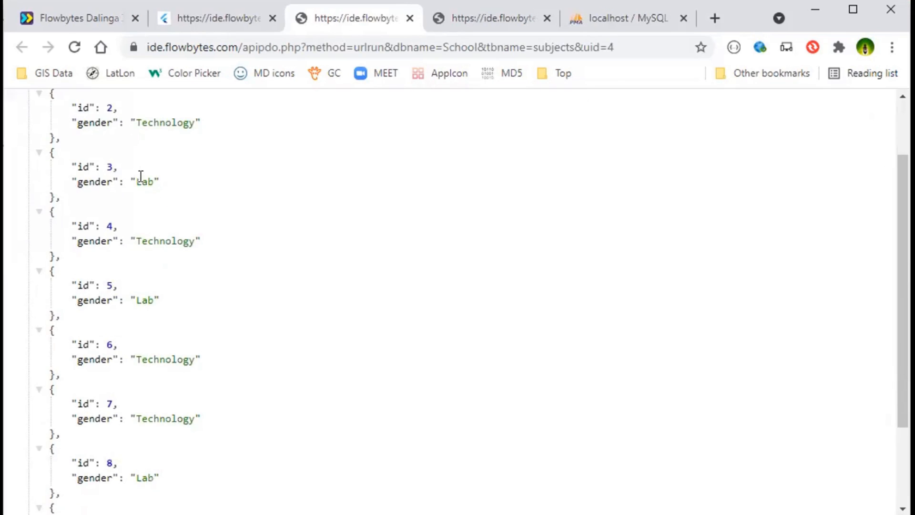
{"action": "scroll", "coordinate": [143, 171], "scroll_direction": "up", "scroll_amount": 2}
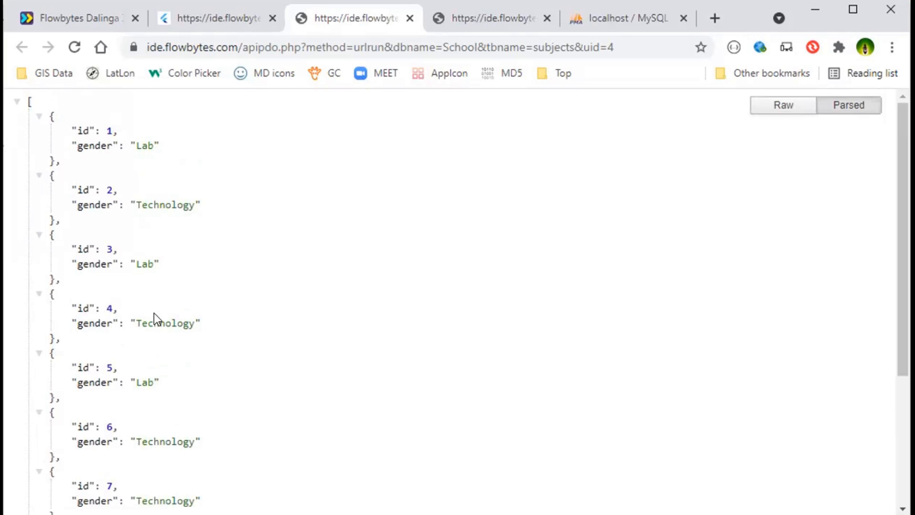
{"action": "scroll", "coordinate": [162, 324], "scroll_direction": "down", "scroll_amount": 4}
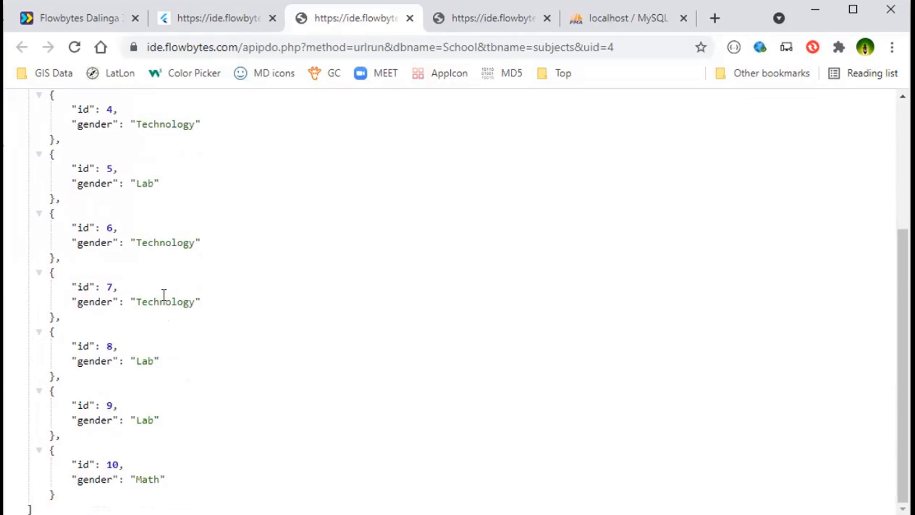
{"action": "scroll", "coordinate": [138, 258], "scroll_direction": "up", "scroll_amount": 5}
{"action": "double_click", "coordinate": [144, 264]}
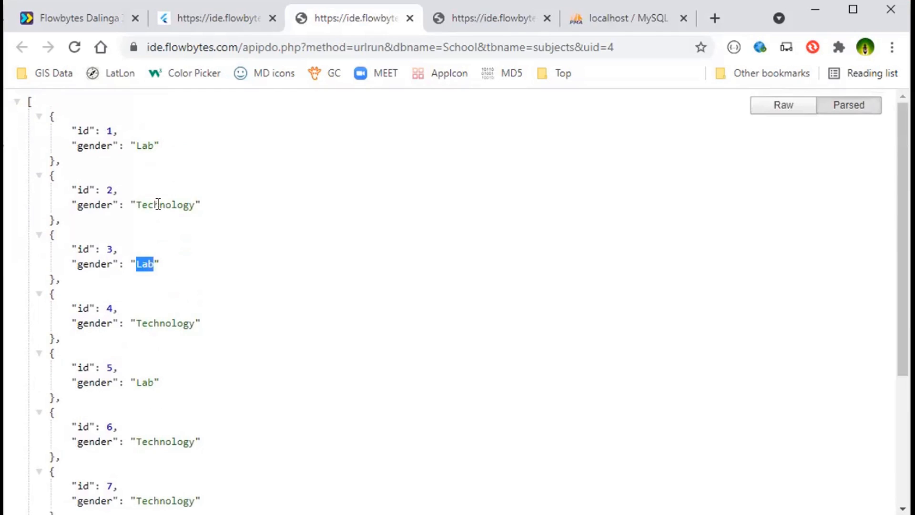
{"action": "left_click", "coordinate": [158, 203]}
{"action": "double_click", "coordinate": [141, 146]}
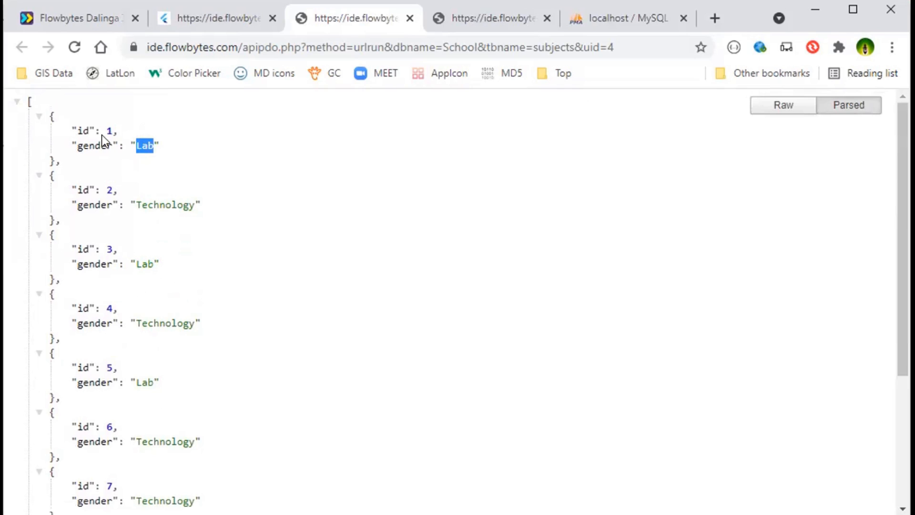
{"action": "left_click_drag", "start_coordinate": [102, 130], "coordinate": [117, 129]}
{"action": "left_click", "coordinate": [141, 139]}
{"action": "left_click", "coordinate": [227, 27]}
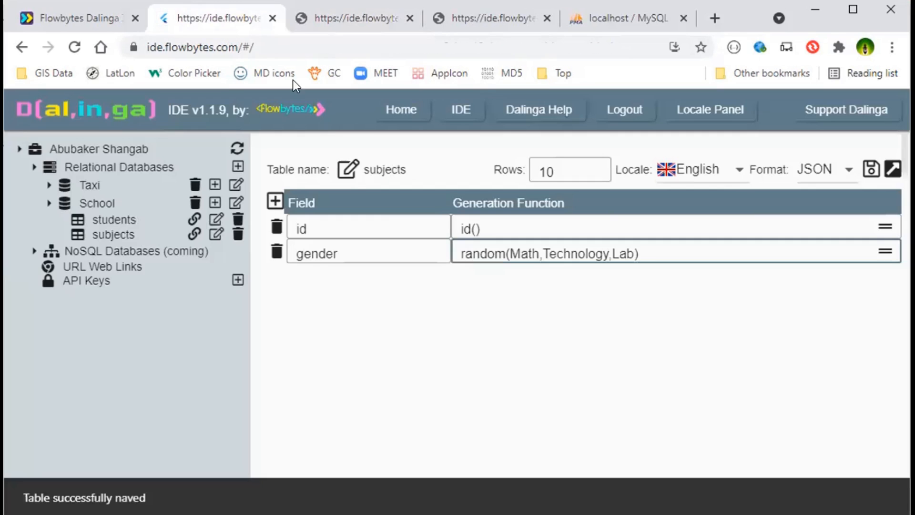
Step: Rename the gender field to name and save the subjects table
{"action": "double_click", "coordinate": [315, 255]}
{"action": "type", "text": "name"}
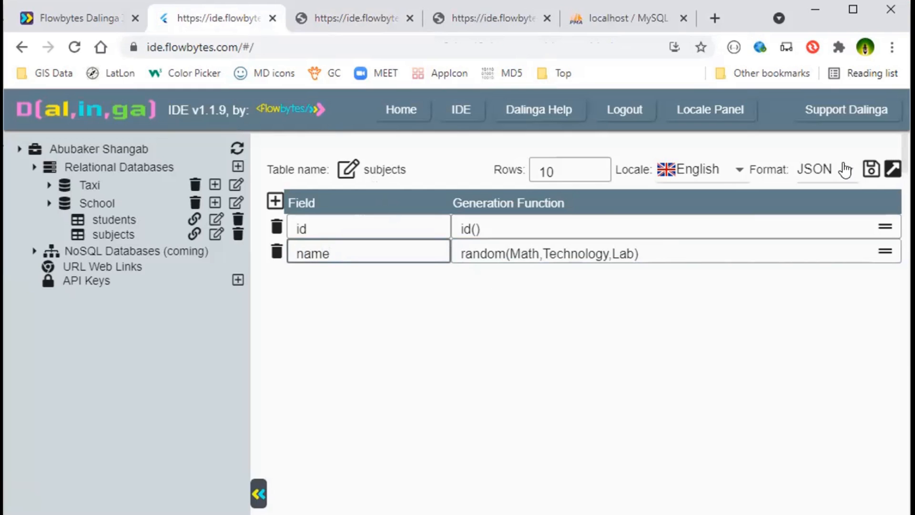
{"action": "left_click", "coordinate": [871, 167]}
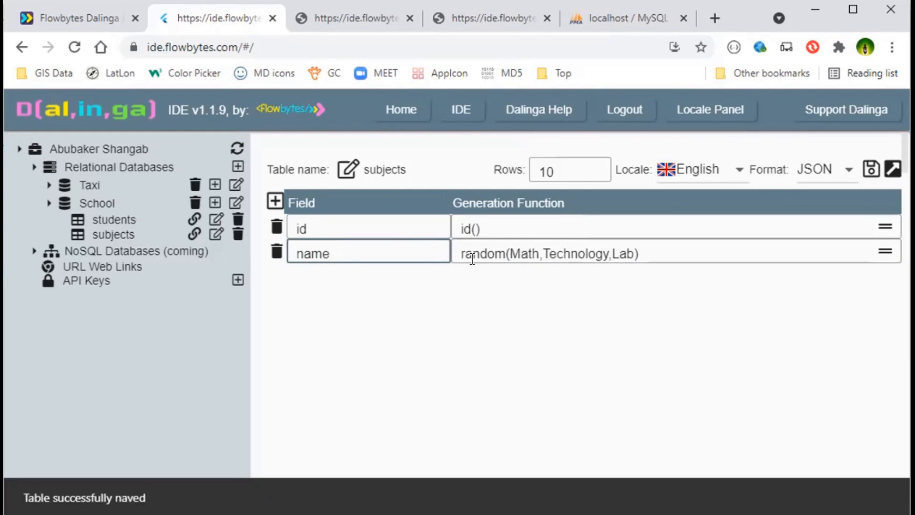
Step: Change the name generator to concat(random(Math,Technology,Lab),id) and save
{"action": "left_click", "coordinate": [453, 255]}
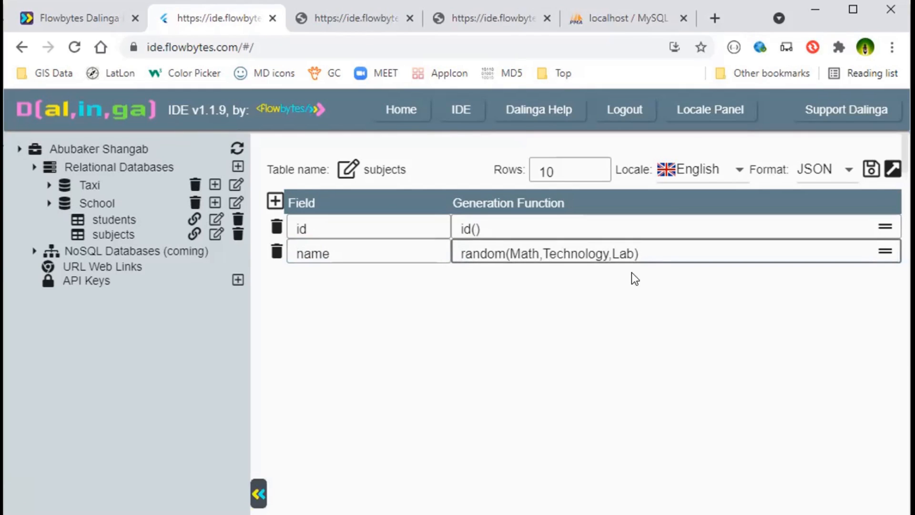
{"action": "type", "text": "concat"}
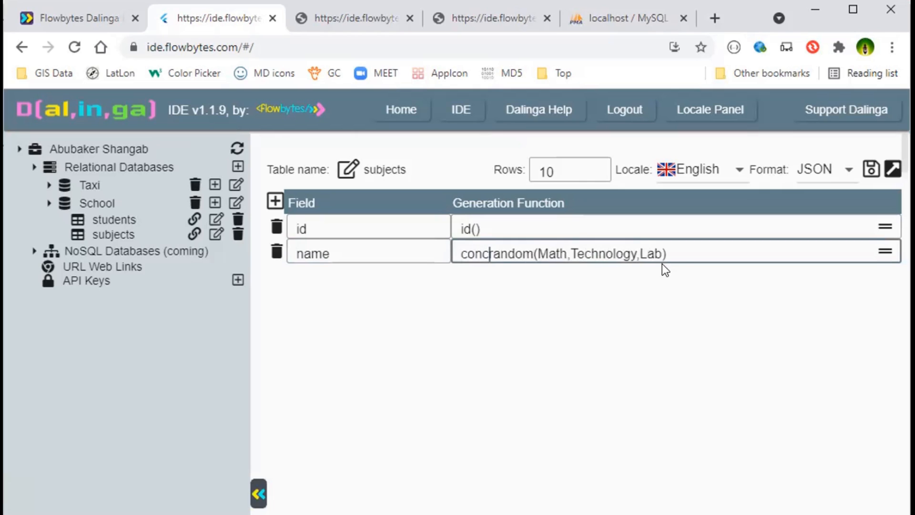
{"action": "type", "text": "("}
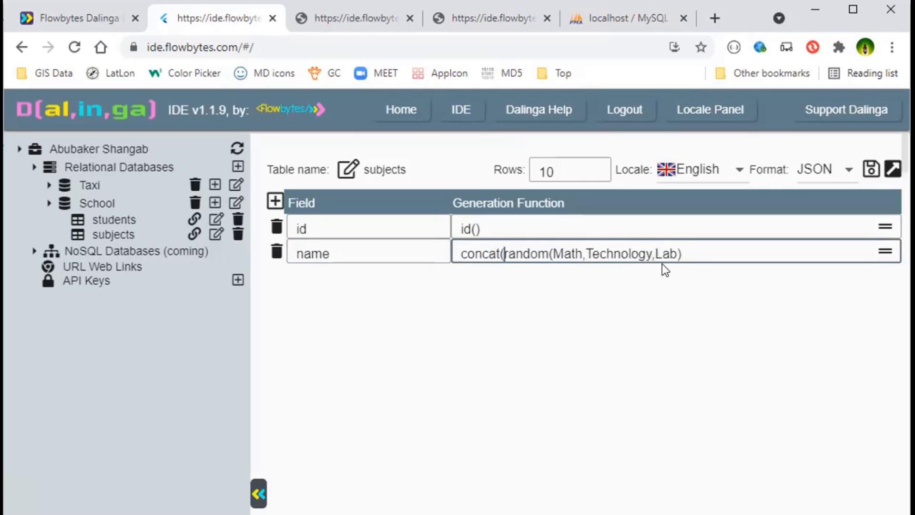
{"action": "key", "text": "Right"}
{"action": "key", "text": "Right"}
{"action": "key", "text": "Right"}
{"action": "key", "text": "Right"}
{"action": "key", "text": "Right"}
{"action": "key", "text": "Right"}
{"action": "key", "text": "Right"}
{"action": "key", "text": "Right"}
{"action": "key", "text": "Right"}
{"action": "key", "text": "Right"}
{"action": "key", "text": "Right"}
{"action": "key", "text": "Right"}
{"action": "key", "text": "Right"}
{"action": "key", "text": "Right"}
{"action": "key", "text": "Right"}
{"action": "key", "text": "Right"}
{"action": "key", "text": "Right"}
{"action": "key", "text": "Right"}
{"action": "key", "text": "Right"}
{"action": "key", "text": "Right"}
{"action": "type", "text": ",id)"}
{"action": "left_click", "coordinate": [866, 169]}
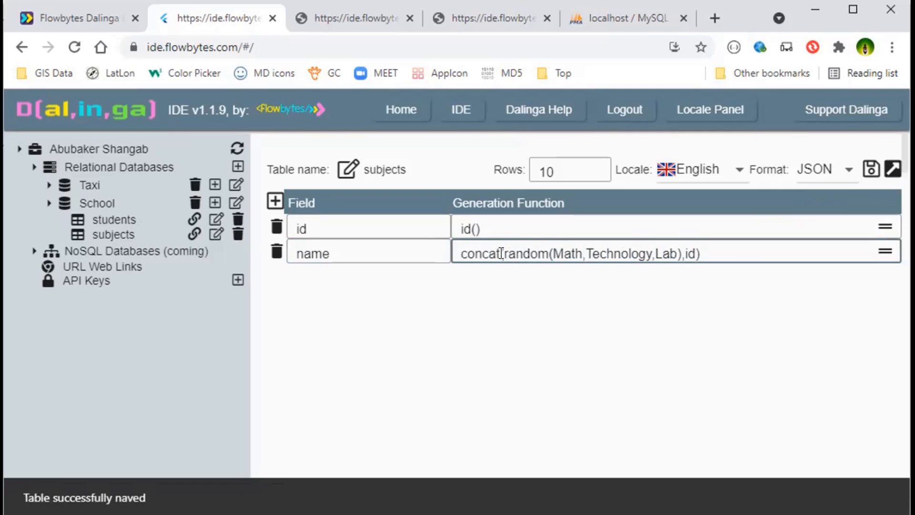
{"action": "left_click_drag", "start_coordinate": [510, 251], "coordinate": [680, 250]}
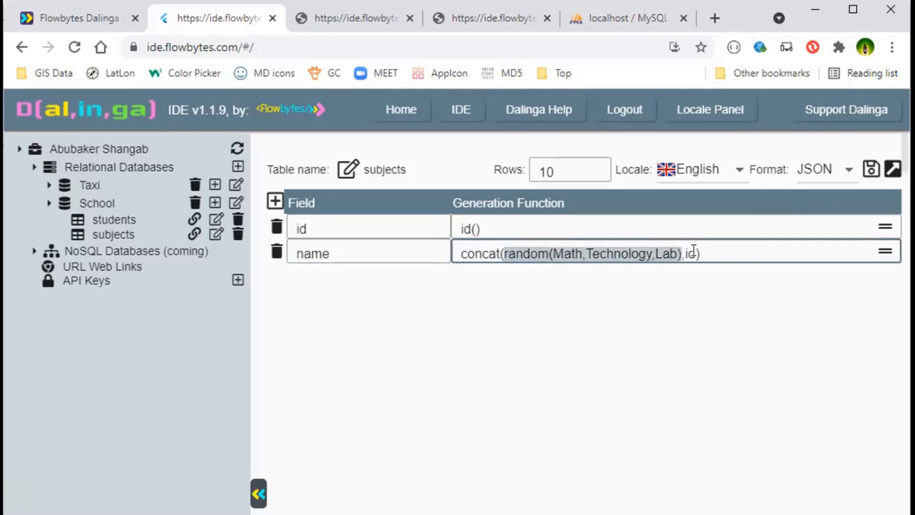
{"action": "double_click", "coordinate": [691, 251]}
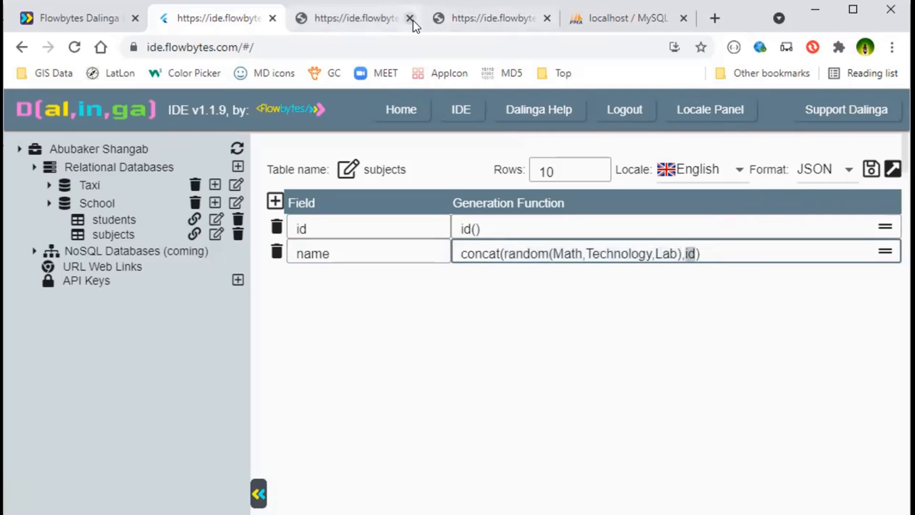
Step: Reload the apipdo.php subjects output to show names like Math1, Technology2 and Lab4
{"action": "left_click", "coordinate": [375, 17]}
{"action": "left_click", "coordinate": [78, 51]}
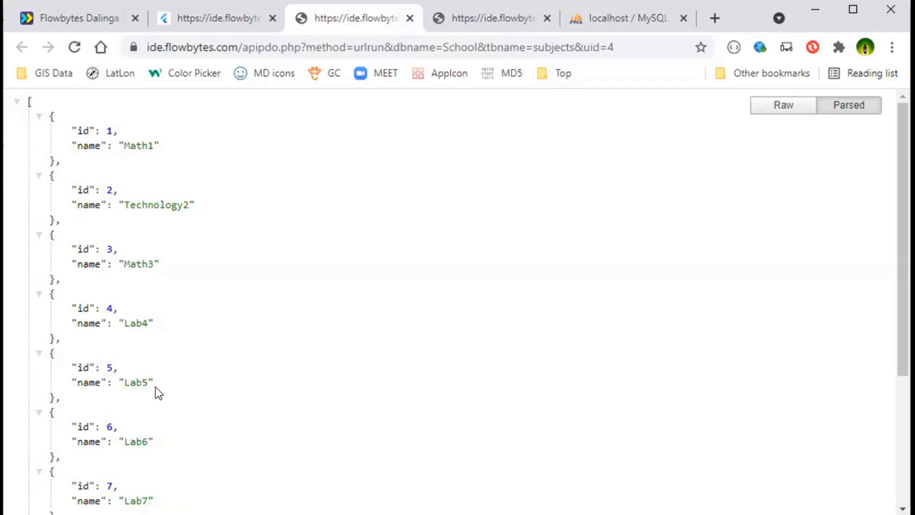
Step: Add a program field generated by int(1,3) to subjects and save the table
{"action": "left_click", "coordinate": [231, 14]}
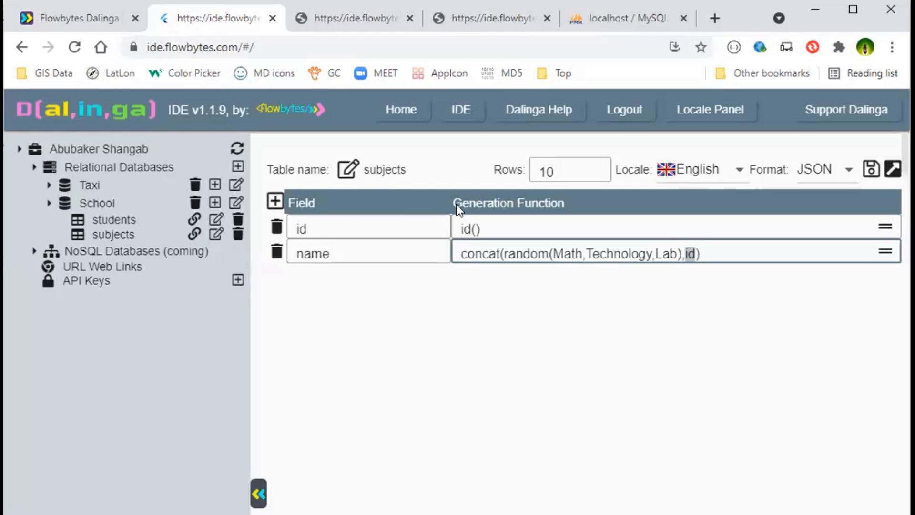
{"action": "left_click", "coordinate": [275, 200]}
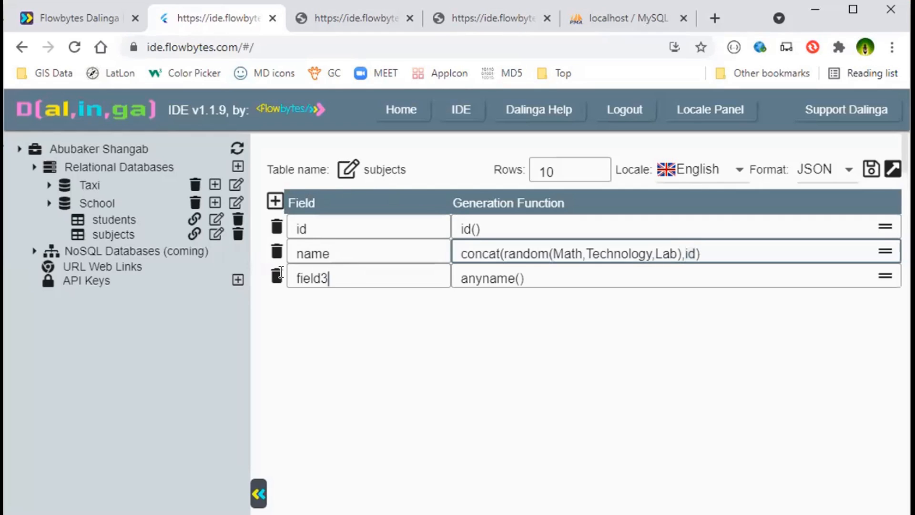
{"action": "double_click", "coordinate": [315, 278]}
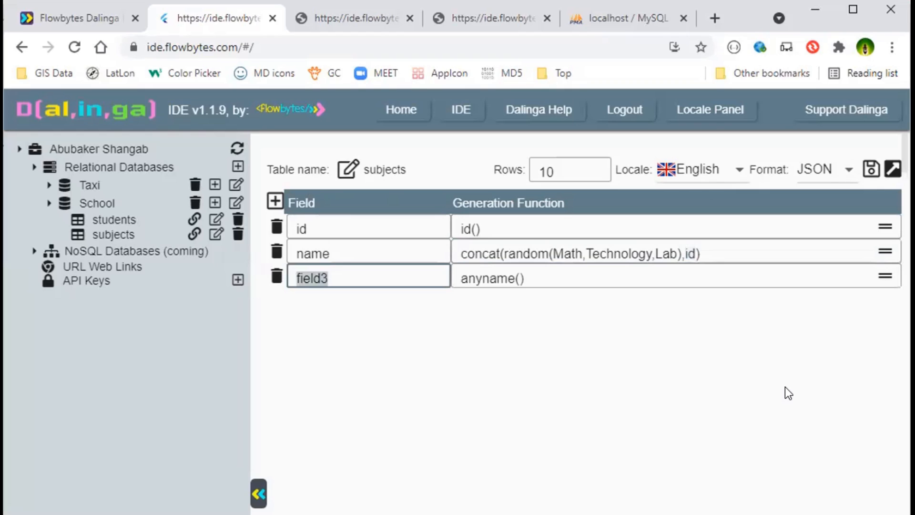
{"action": "type", "text": "program"}
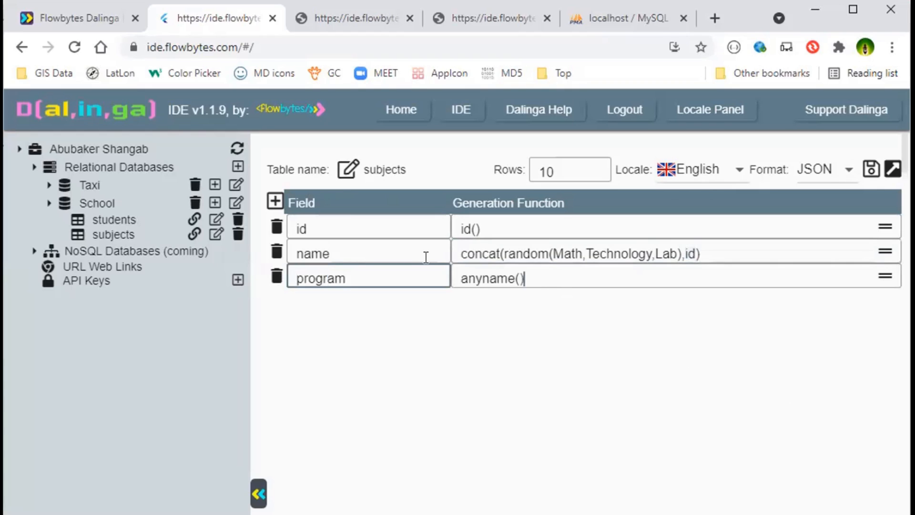
{"action": "key", "text": "Tab"}
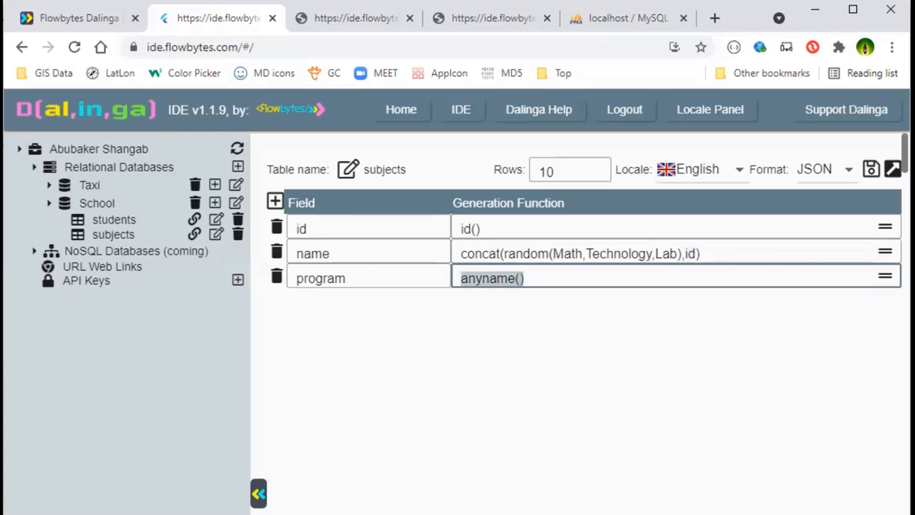
{"action": "type", "text": "int("}
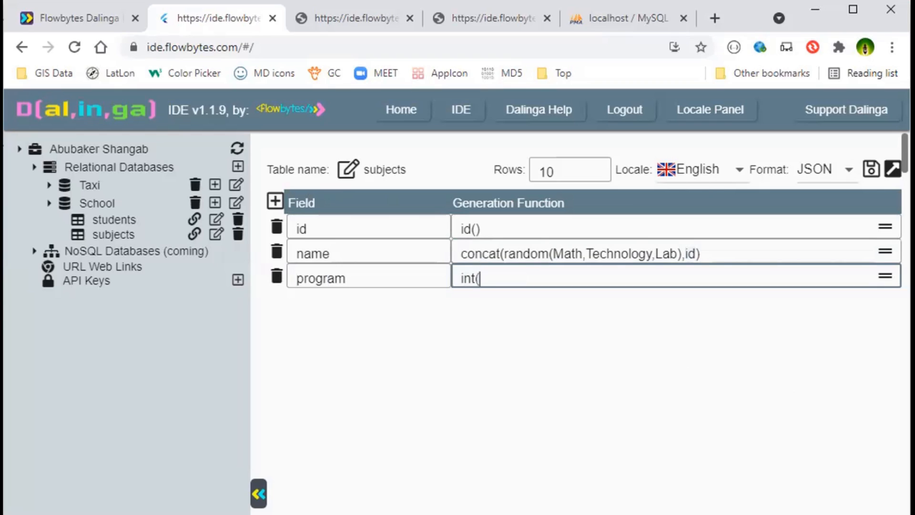
{"action": "type", "text": "1,3)"}
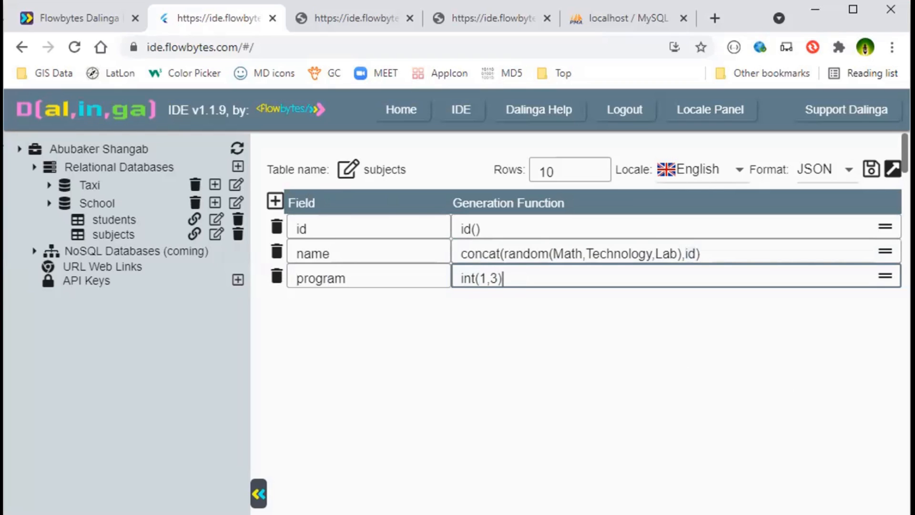
{"action": "left_click", "coordinate": [650, 254]}
{"action": "left_click", "coordinate": [864, 171]}
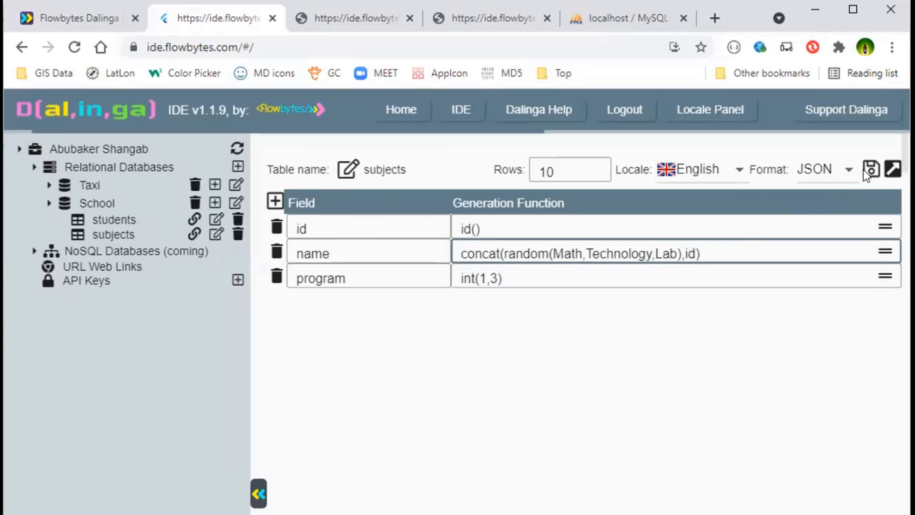
Step: Reload the subjects JSON and check program values (Lab1 → 3, Math2 → 1), then open the Format dropdown
{"action": "left_click", "coordinate": [348, 15]}
{"action": "left_click", "coordinate": [74, 47]}
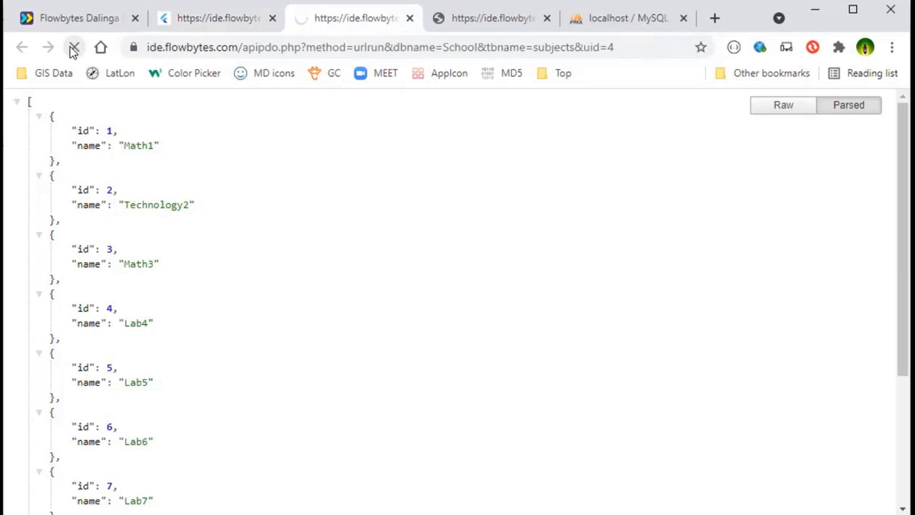
{"action": "left_click_drag", "start_coordinate": [72, 160], "coordinate": [148, 159]}
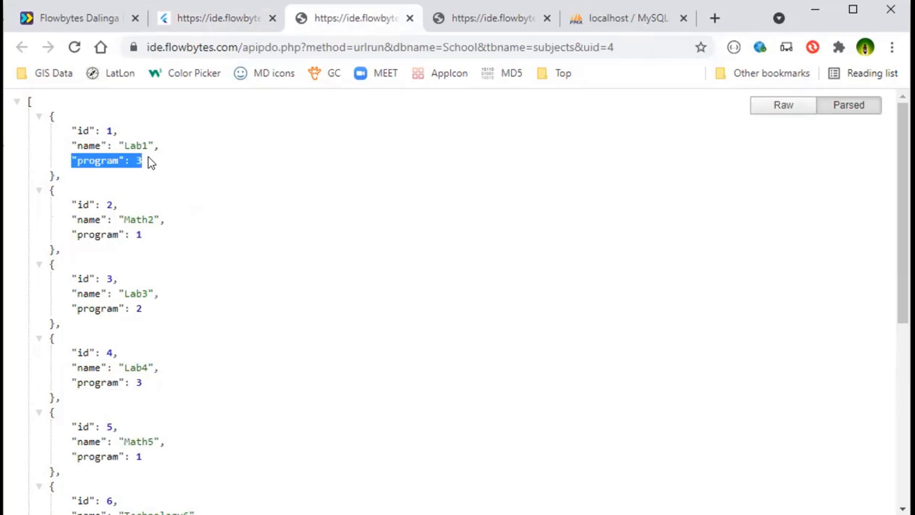
{"action": "double_click", "coordinate": [138, 144]}
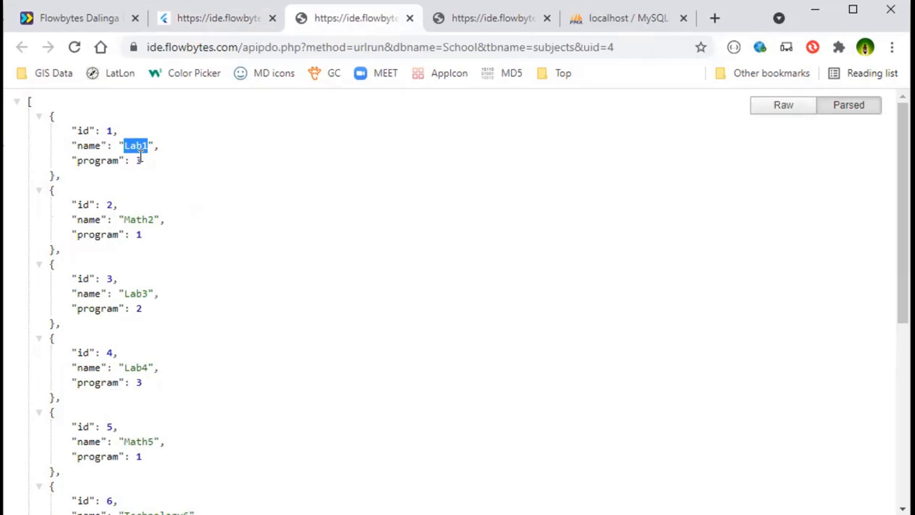
{"action": "double_click", "coordinate": [139, 160]}
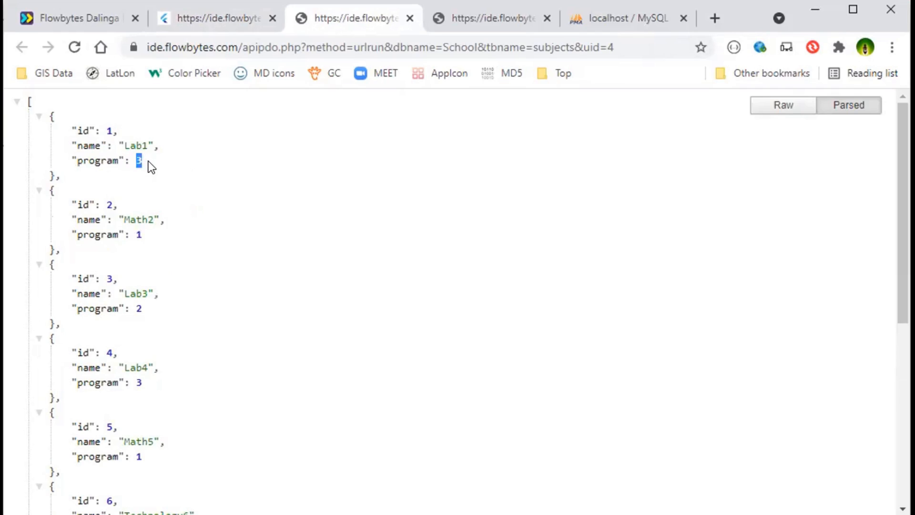
{"action": "double_click", "coordinate": [139, 220]}
{"action": "double_click", "coordinate": [137, 235]}
{"action": "left_click", "coordinate": [153, 308]}
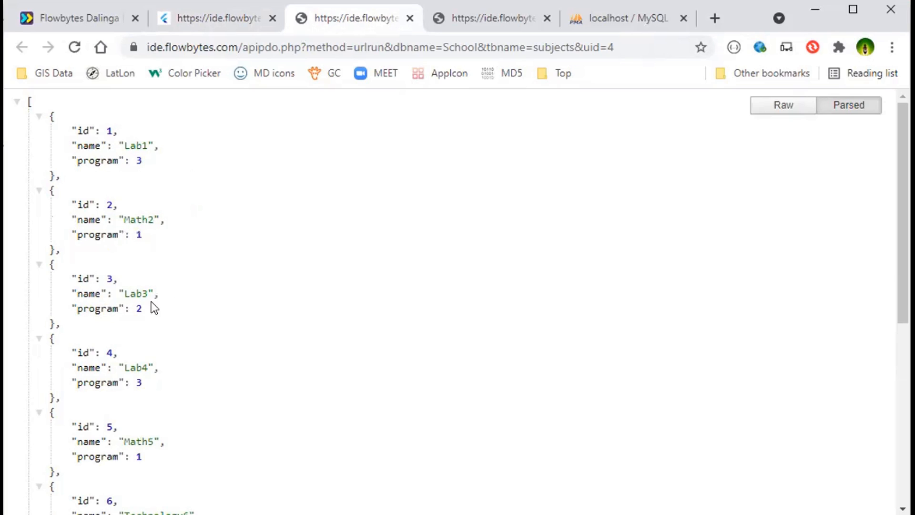
{"action": "left_click", "coordinate": [220, 17]}
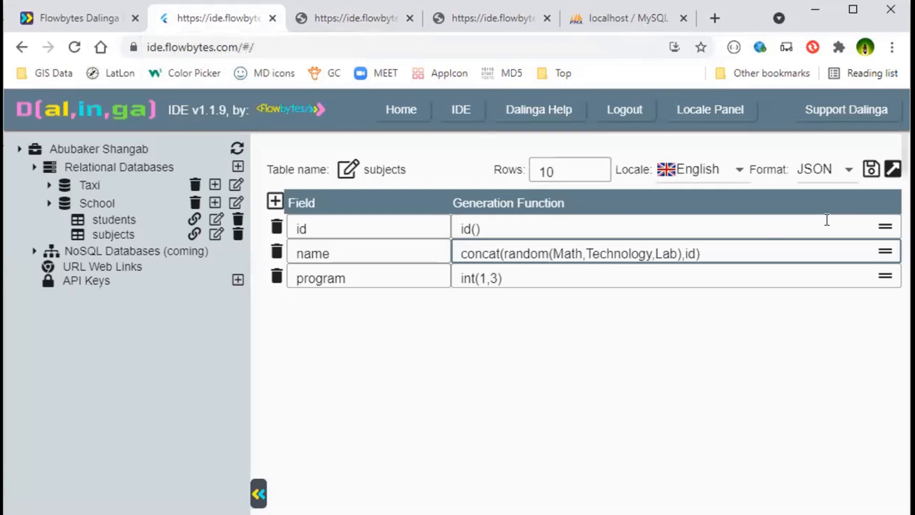
{"action": "left_click", "coordinate": [838, 184]}
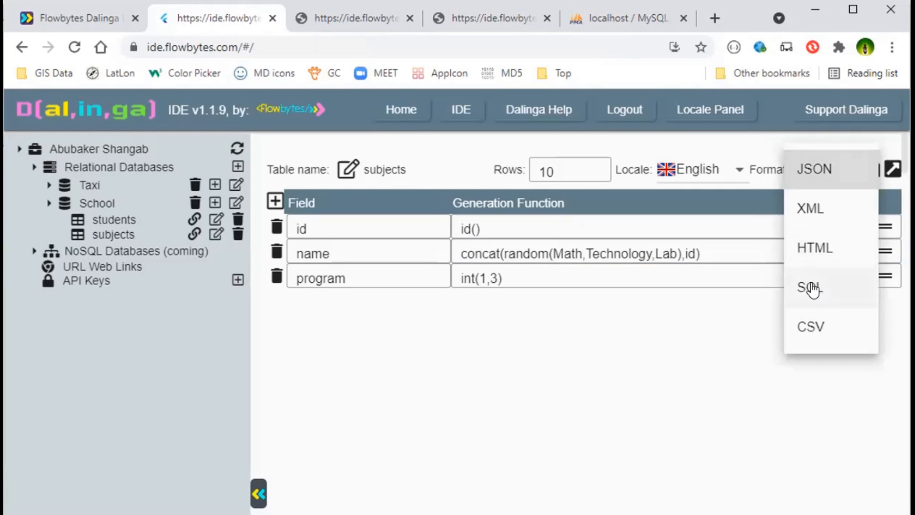
Step: Switch the subjects output format to SQL, save, and reload the output page
{"action": "left_click", "coordinate": [813, 285]}
{"action": "left_click", "coordinate": [871, 173]}
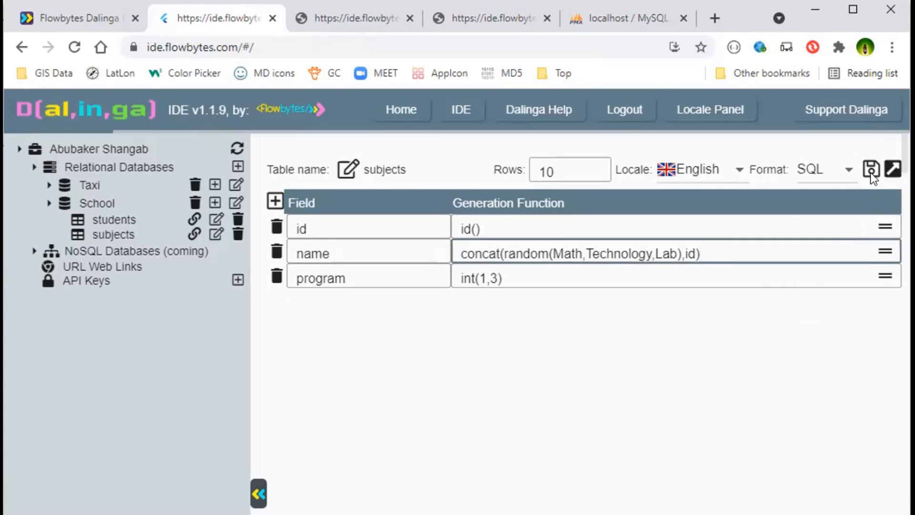
{"action": "left_click", "coordinate": [320, 19]}
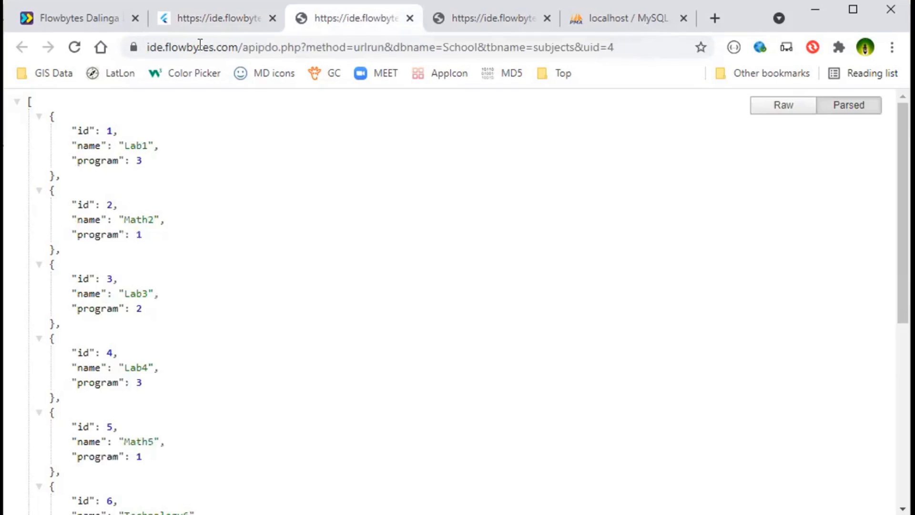
{"action": "left_click", "coordinate": [74, 47]}
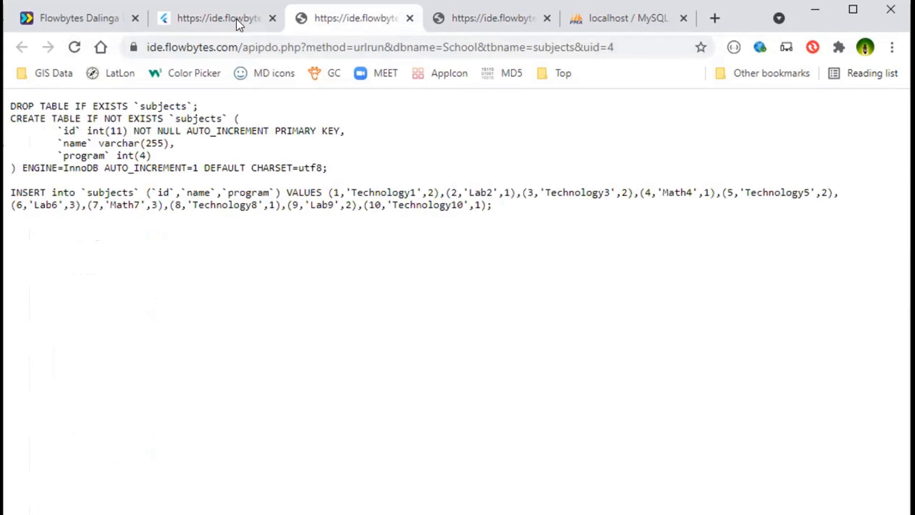
Step: Set Rows to 30, save, regenerate the SQL and select all of it for copying
{"action": "left_click", "coordinate": [214, 14]}
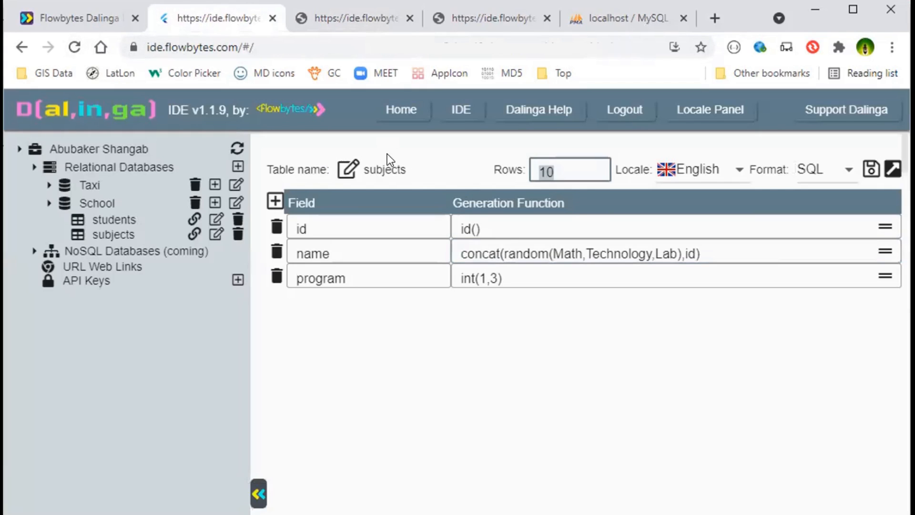
{"action": "type", "text": "30"}
{"action": "left_click", "coordinate": [872, 169]}
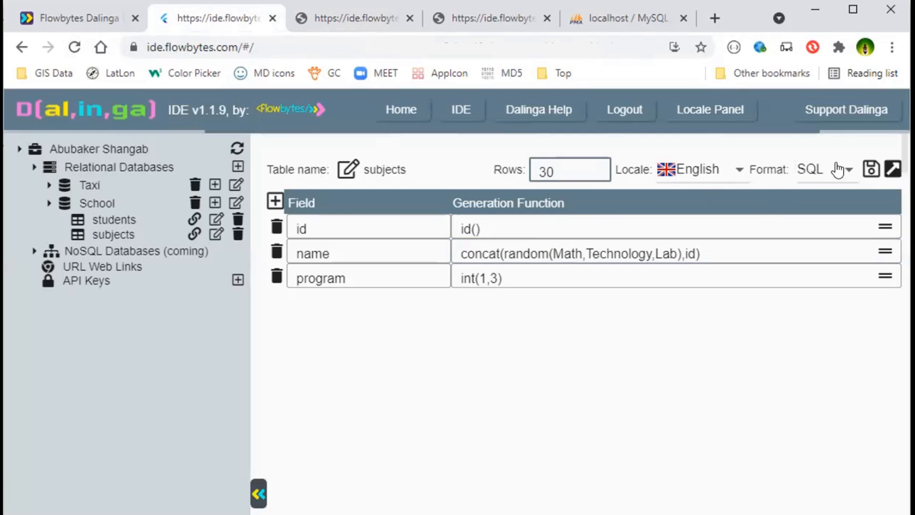
{"action": "left_click", "coordinate": [362, 14]}
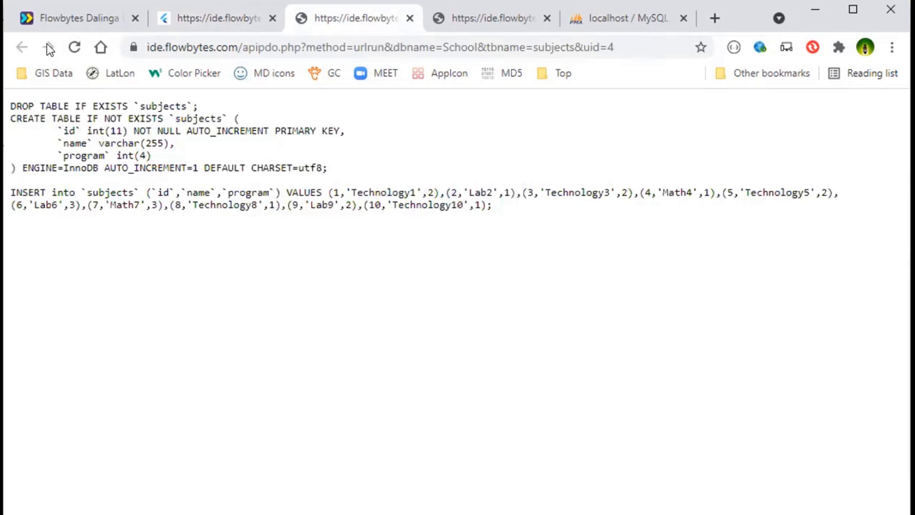
{"action": "left_click", "coordinate": [70, 47]}
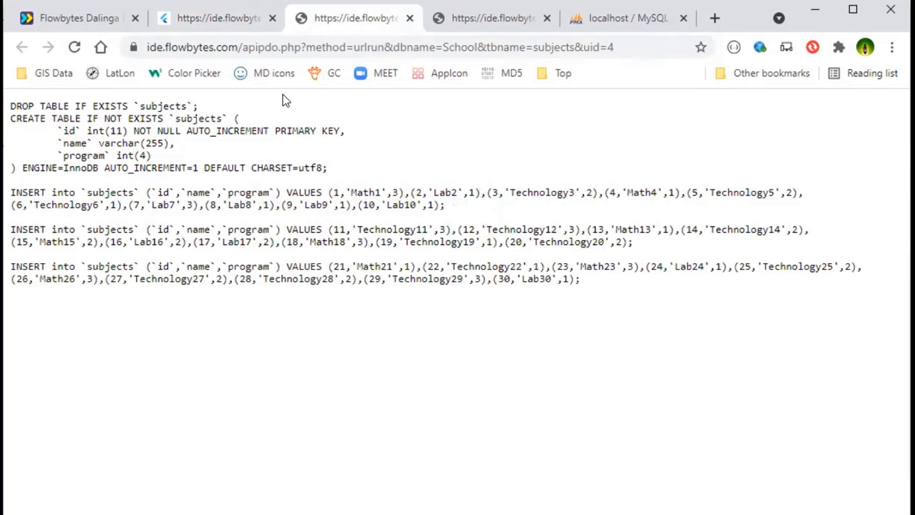
{"action": "left_click_drag", "start_coordinate": [284, 362], "coordinate": [8, 105]}
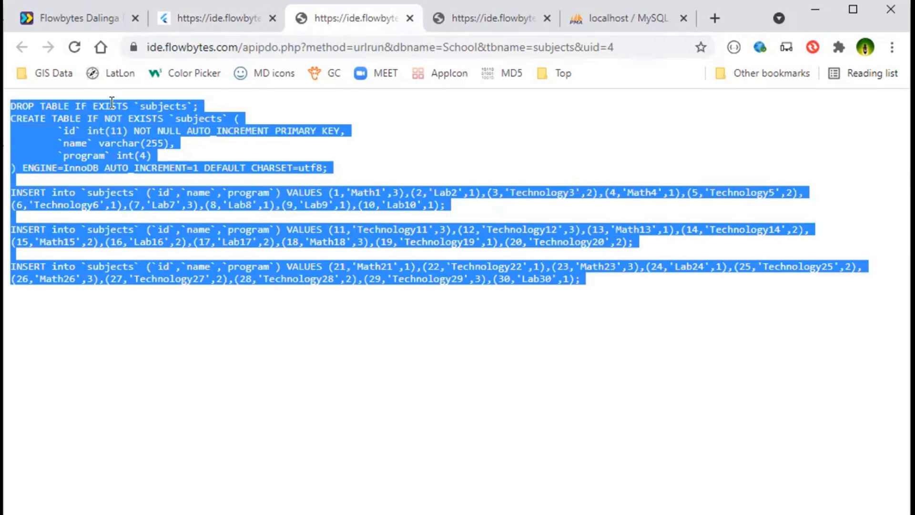
Step: Run the copied subjects DROP/CREATE SQL in phpMyAdmin, confirm it, and show the school tables
{"action": "left_click", "coordinate": [603, 16]}
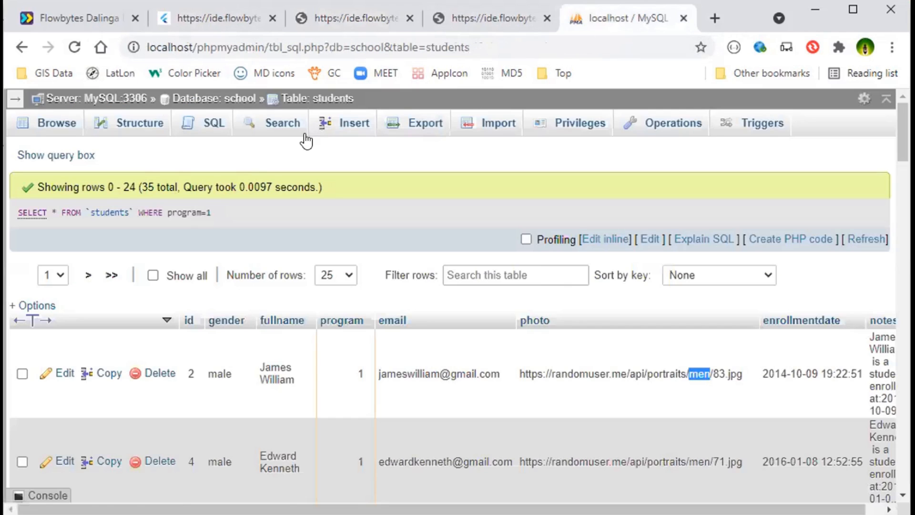
{"action": "left_click", "coordinate": [200, 128]}
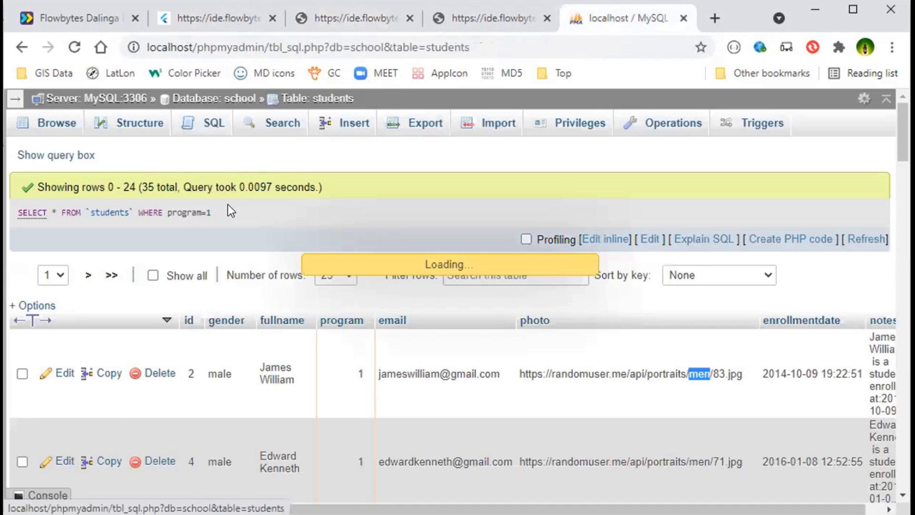
{"action": "key", "text": "ctrl+a"}
{"action": "key", "text": "ctrl+v"}
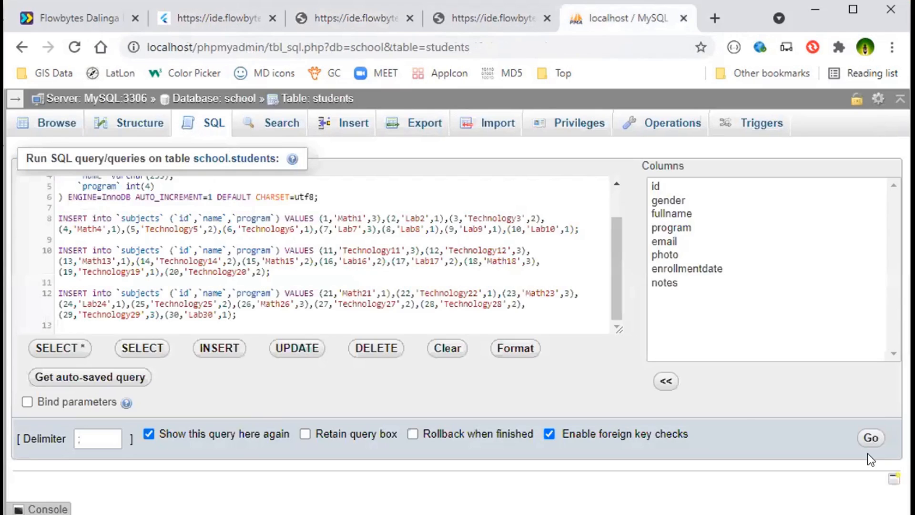
{"action": "left_click", "coordinate": [871, 439]}
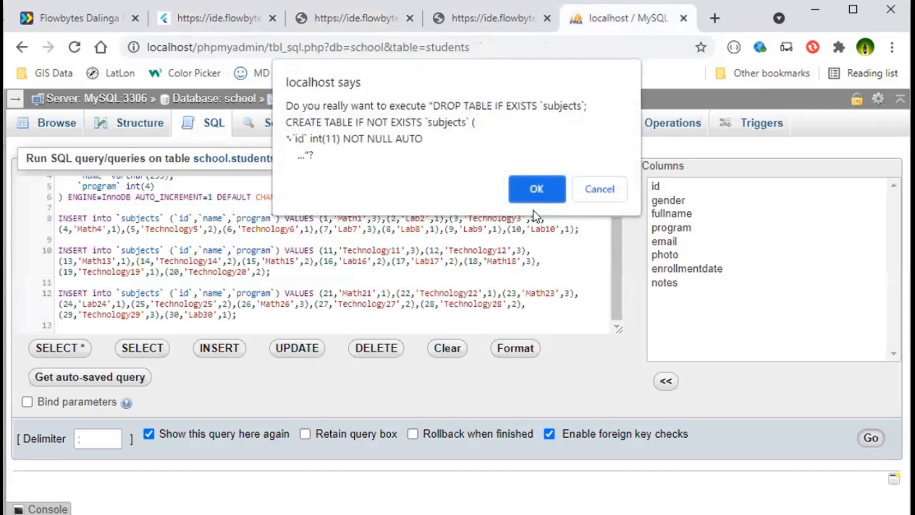
{"action": "left_click", "coordinate": [536, 189]}
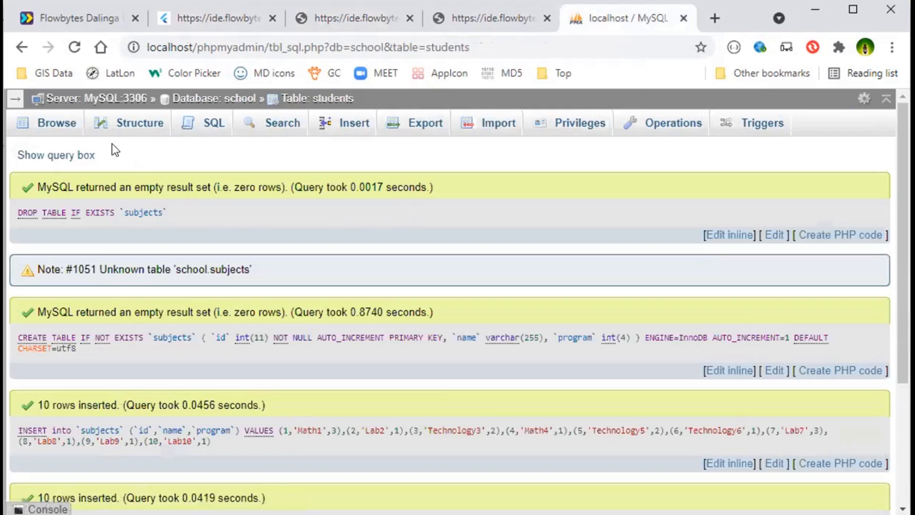
{"action": "left_click", "coordinate": [16, 98]}
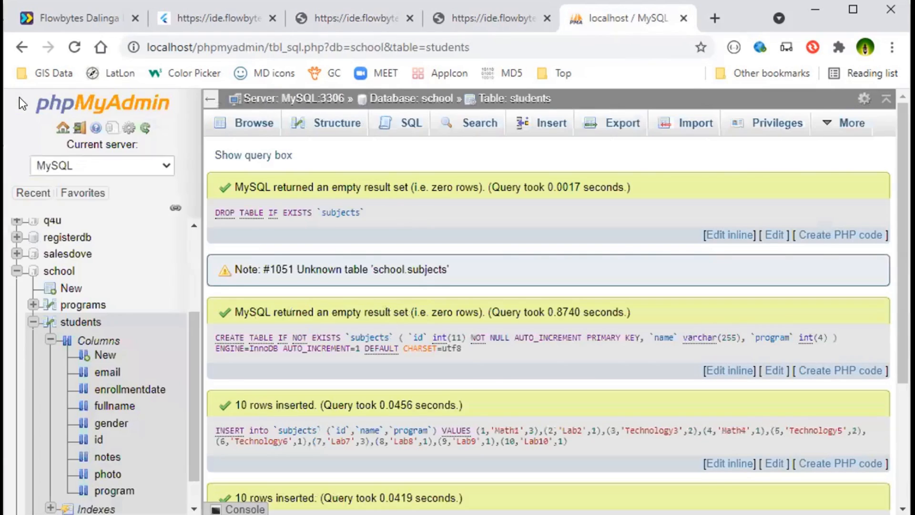
{"action": "left_click", "coordinate": [32, 322]}
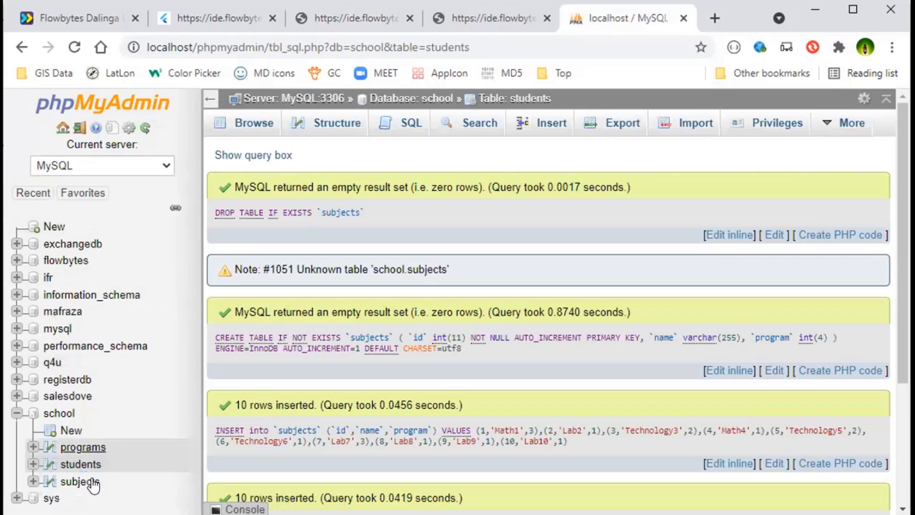
Step: Browse the generated subjects rows, then view the students table's 100 records
{"action": "left_click", "coordinate": [80, 483]}
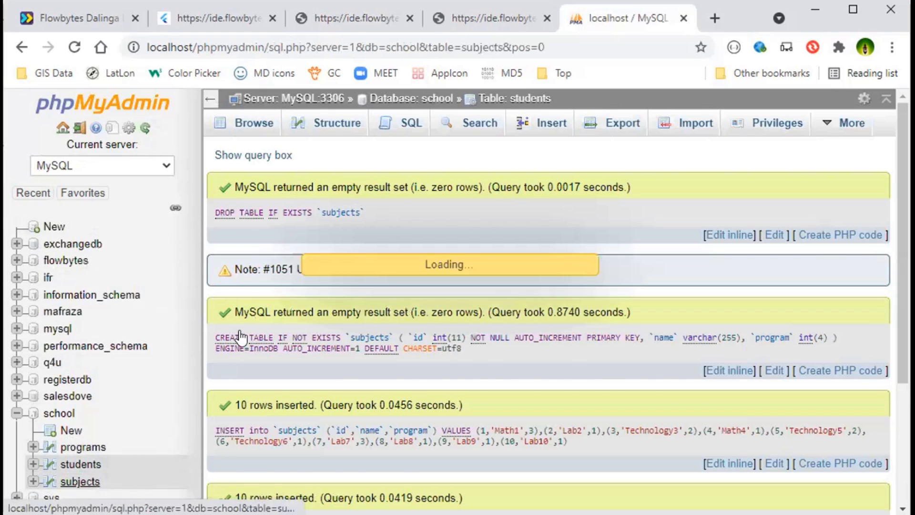
{"action": "scroll", "coordinate": [520, 338], "scroll_direction": "down", "scroll_amount": 4}
{"action": "scroll", "coordinate": [520, 338], "scroll_direction": "down", "scroll_amount": 10}
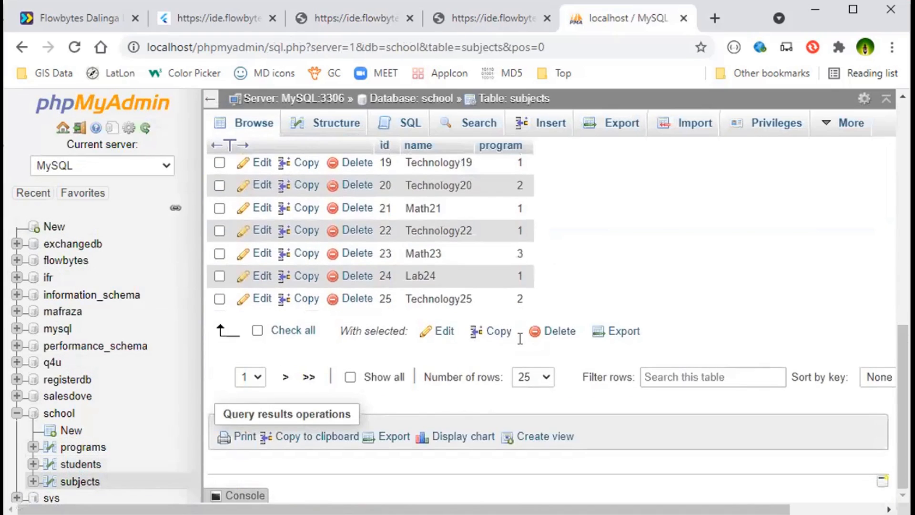
{"action": "scroll", "coordinate": [520, 339], "scroll_direction": "up", "scroll_amount": 12}
{"action": "scroll", "coordinate": [520, 340], "scroll_direction": "down", "scroll_amount": 2}
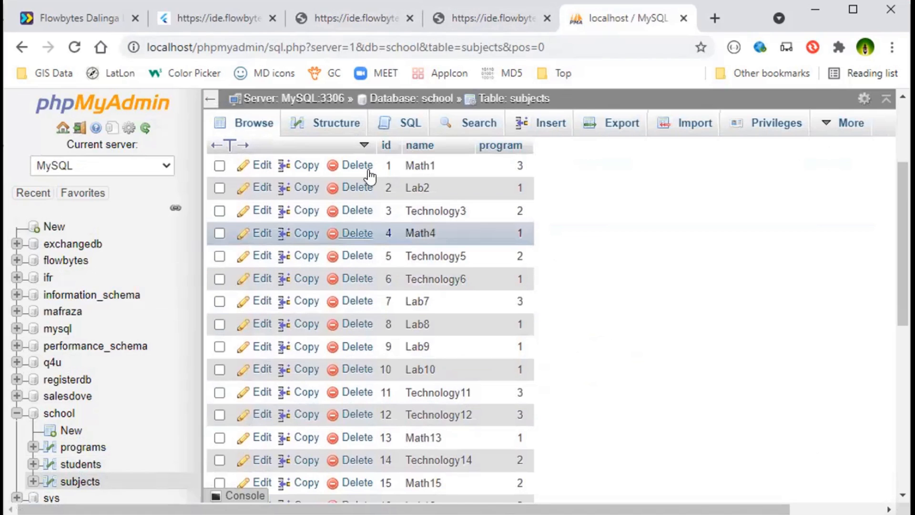
{"action": "left_click", "coordinate": [80, 464]}
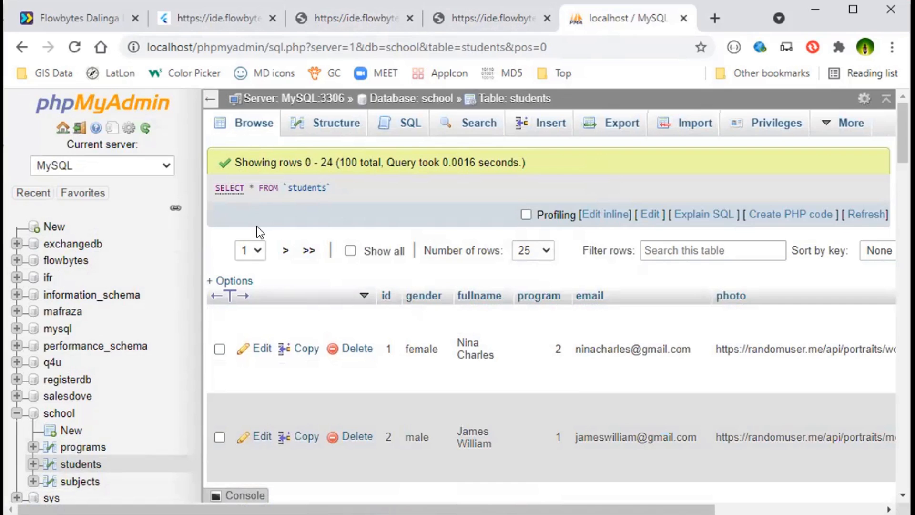
{"action": "left_click", "coordinate": [217, 13]}
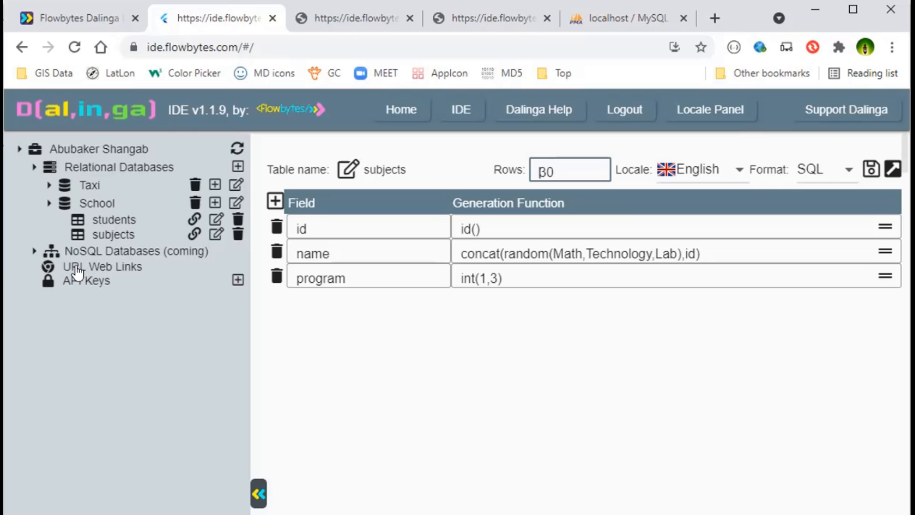
Step: Create a URL web link for the students table, named 'link-for-dev-' plus the developer's name
{"action": "left_click", "coordinate": [194, 220]}
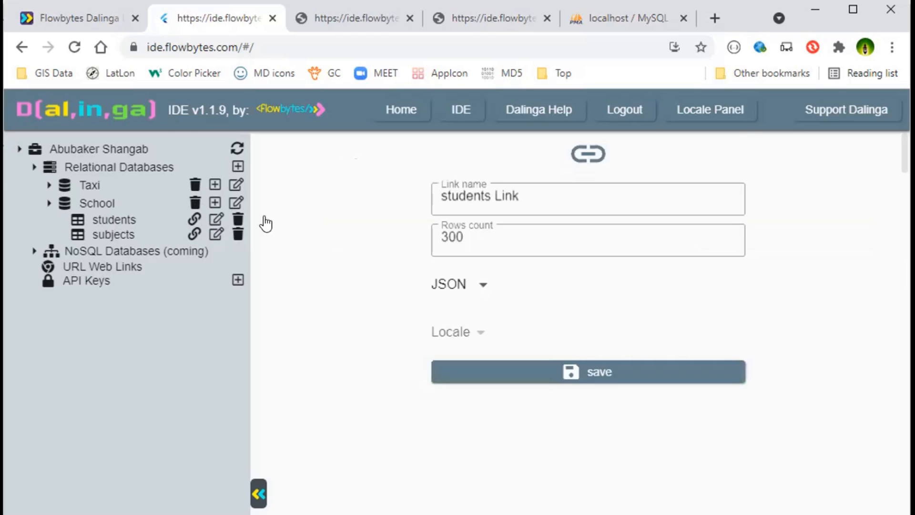
{"action": "key", "text": "ctrl+a"}
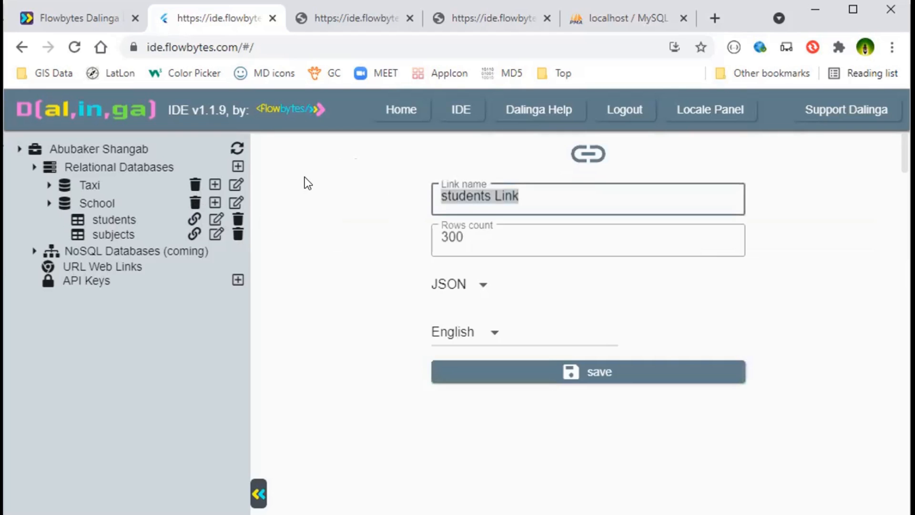
{"action": "type", "text": "lin"}
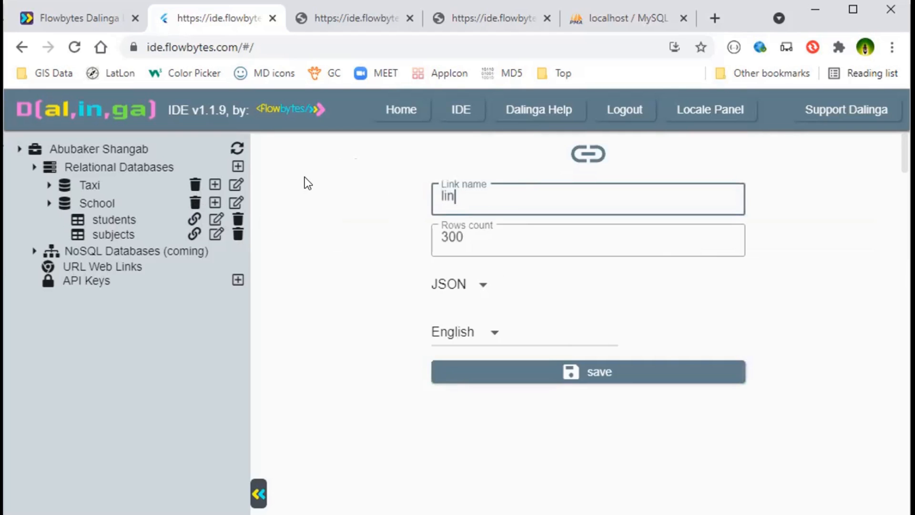
{"action": "type", "text": "k-for-dev-Jack"}
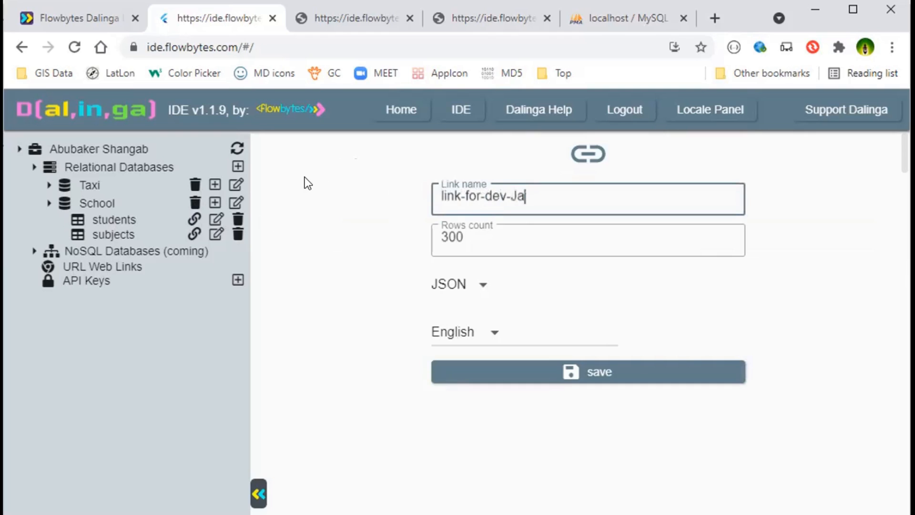
{"action": "key", "text": "BackSpace"}
{"action": "key", "text": "BackSpace"}
{"action": "key", "text": "BackSpace"}
{"action": "key", "text": "BackSpace"}
{"action": "type", "text": "Ahmed"}
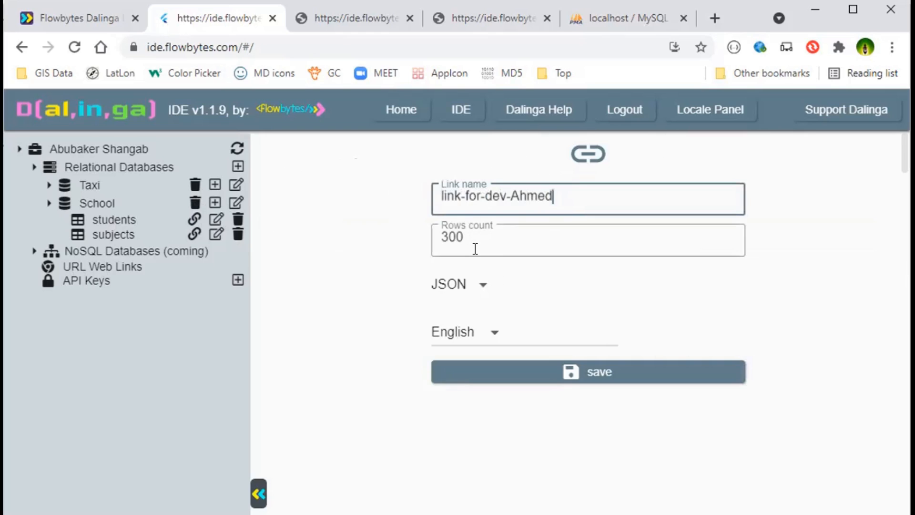
{"action": "key", "text": "Tab"}
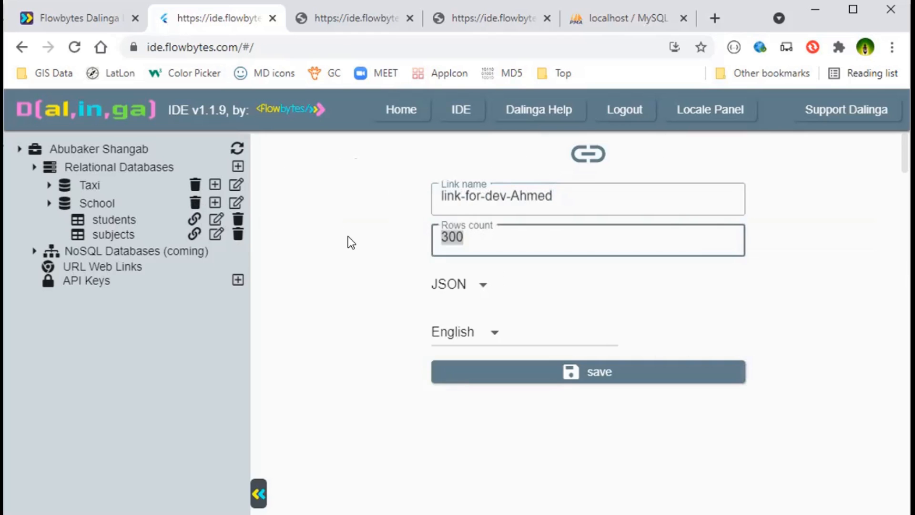
Step: Keep 300 rows, JSON output and English, save the link, and view it under URL Web Links
{"action": "left_click", "coordinate": [484, 288]}
{"action": "left_click", "coordinate": [465, 293]}
{"action": "left_click", "coordinate": [491, 335]}
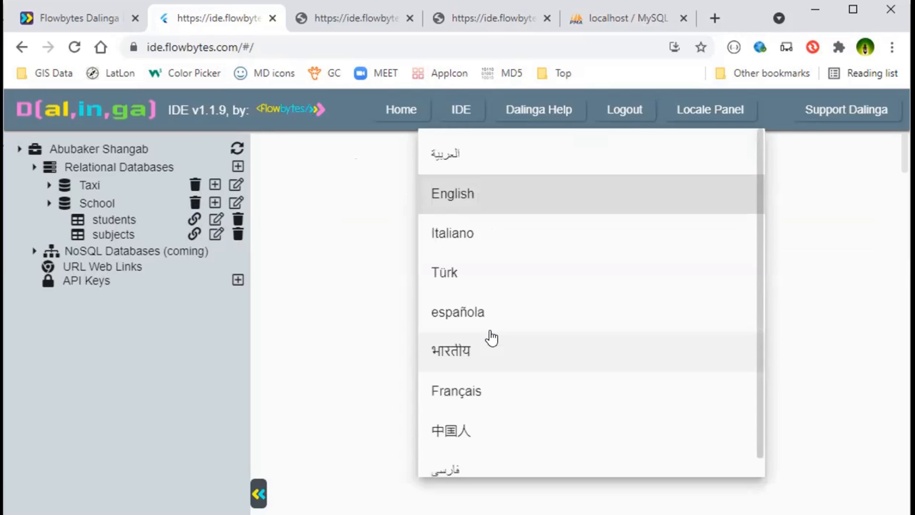
{"action": "left_click", "coordinate": [341, 324]}
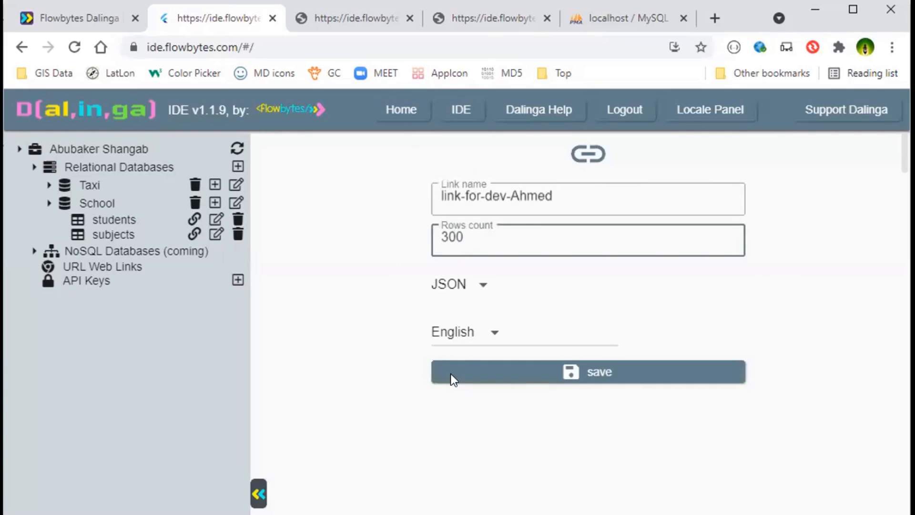
{"action": "left_click", "coordinate": [544, 379]}
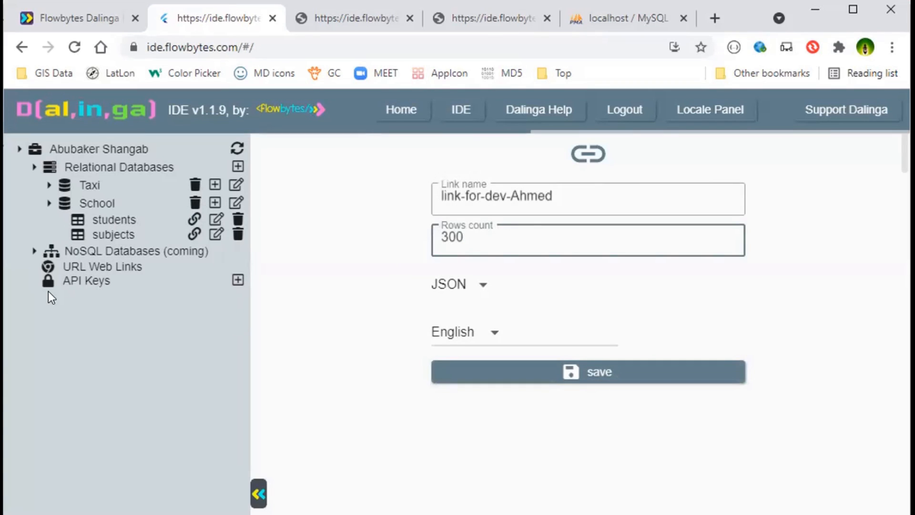
{"action": "left_click", "coordinate": [34, 269]}
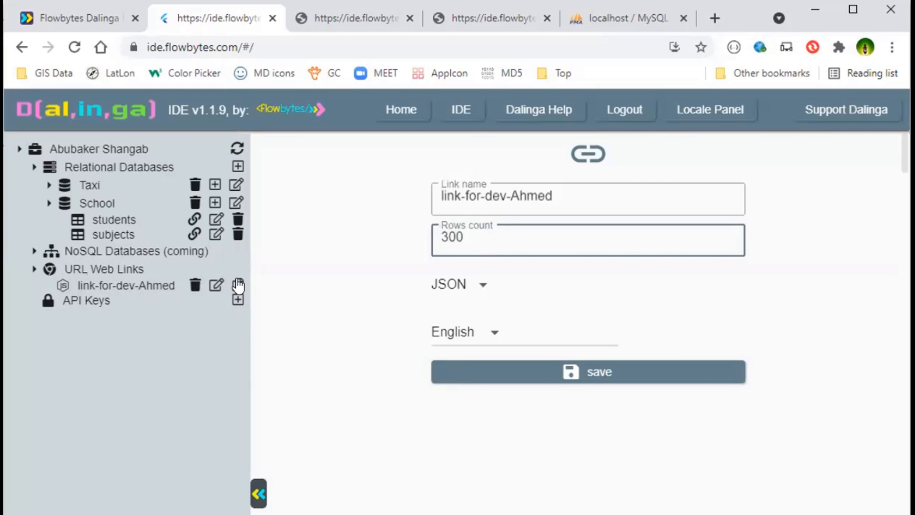
Step: After the share warning, add an API key named for the developer and list it under API Keys
{"action": "left_click", "coordinate": [238, 285]}
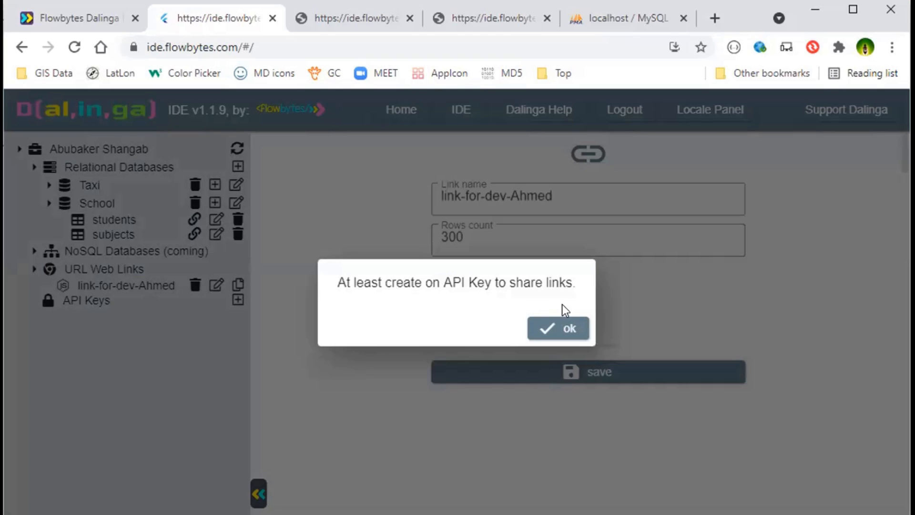
{"action": "left_click", "coordinate": [565, 333]}
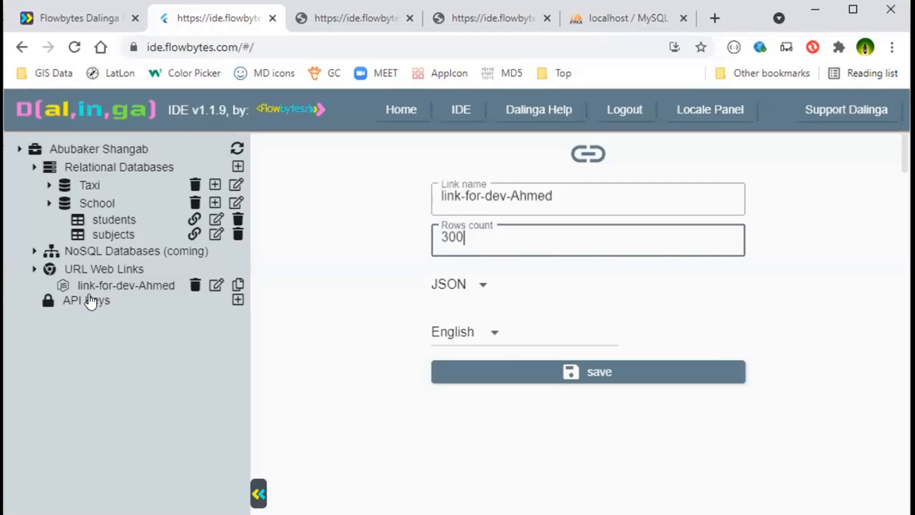
{"action": "left_click", "coordinate": [236, 301]}
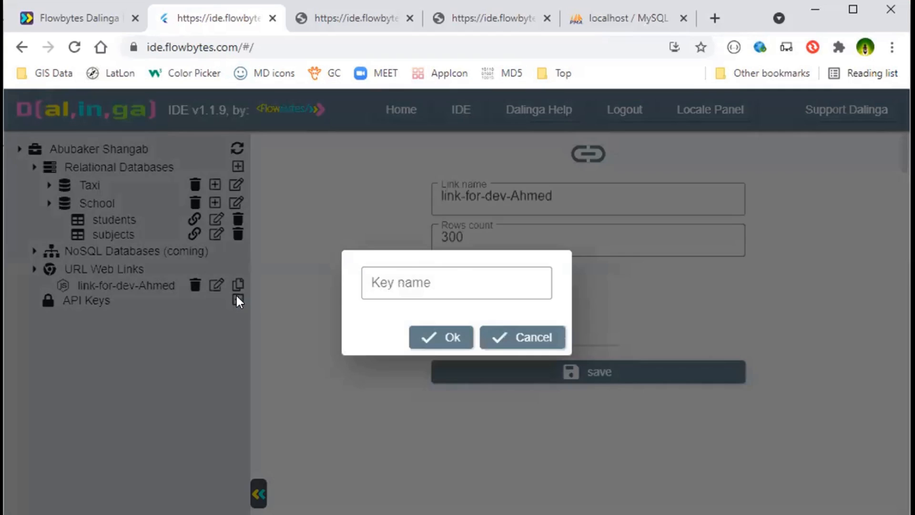
{"action": "left_click", "coordinate": [446, 273]}
{"action": "type", "text": "k"}
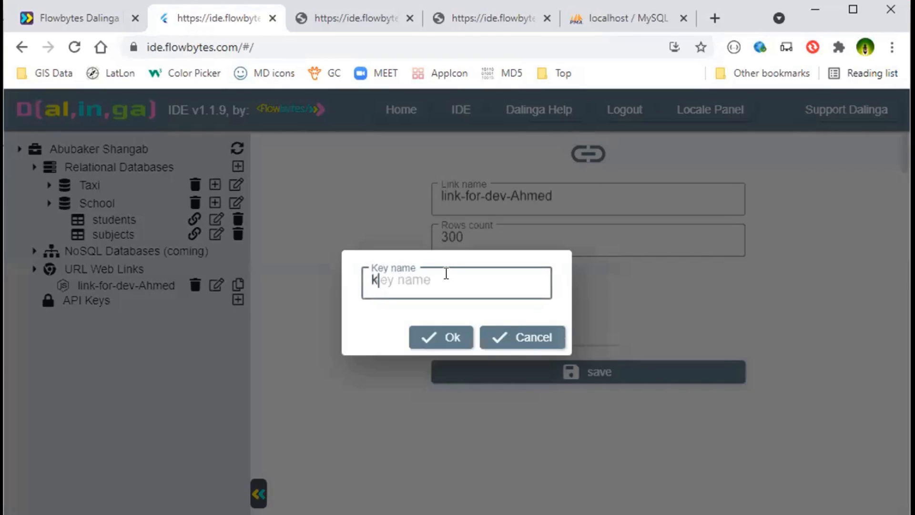
{"action": "type", "text": "ey=for"}
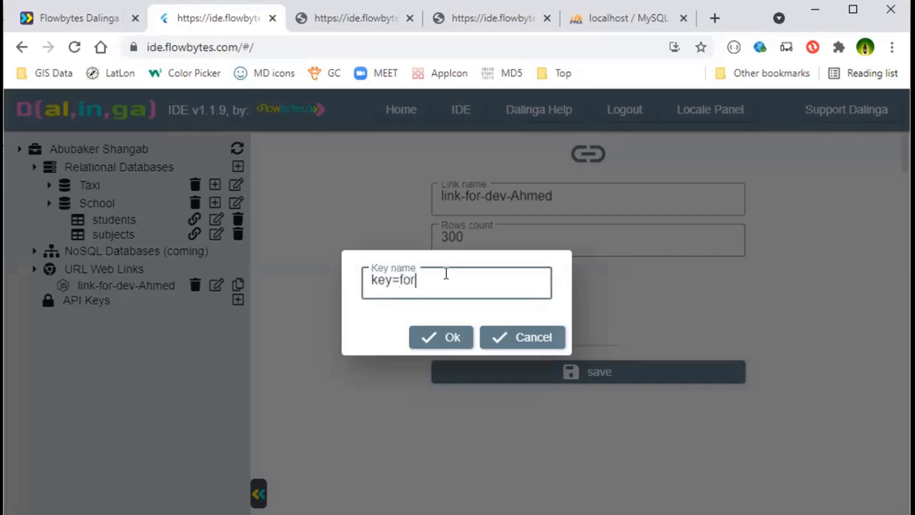
{"action": "key", "text": "BackSpace"}
{"action": "key", "text": "BackSpace"}
{"action": "key", "text": "BackSpace"}
{"action": "key", "text": "BackSpace"}
{"action": "type", "text": "-for-ahmed"}
{"action": "left_click", "coordinate": [418, 327]}
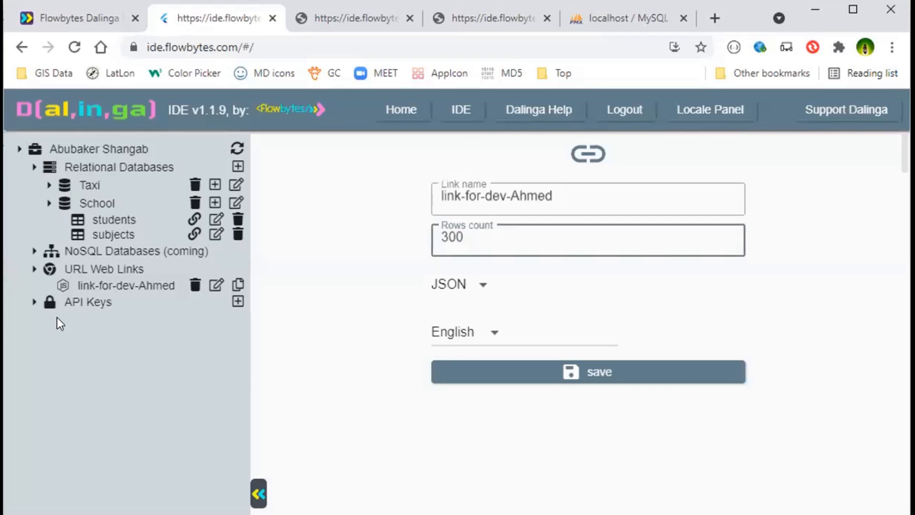
{"action": "left_click", "coordinate": [35, 301]}
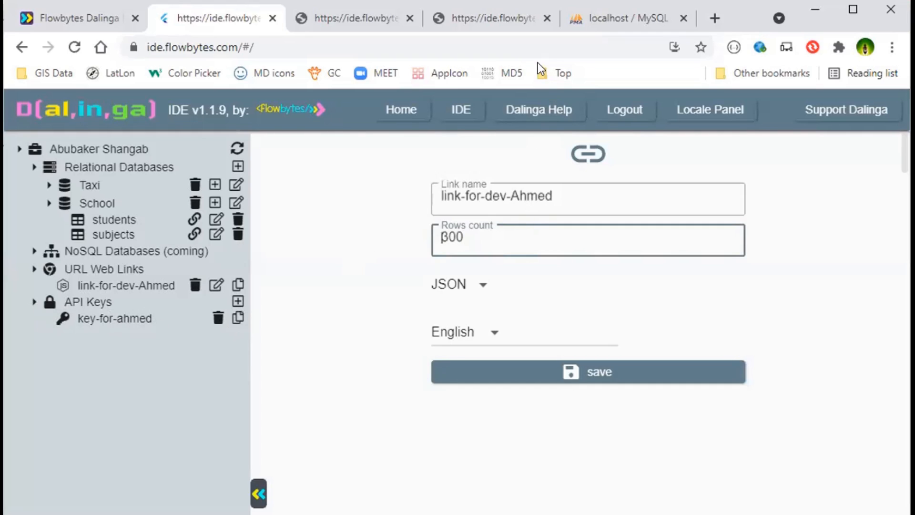
Step: Paste into a new tab, clear the wrongly pasted text, and close that tab
{"action": "left_click", "coordinate": [708, 13]}
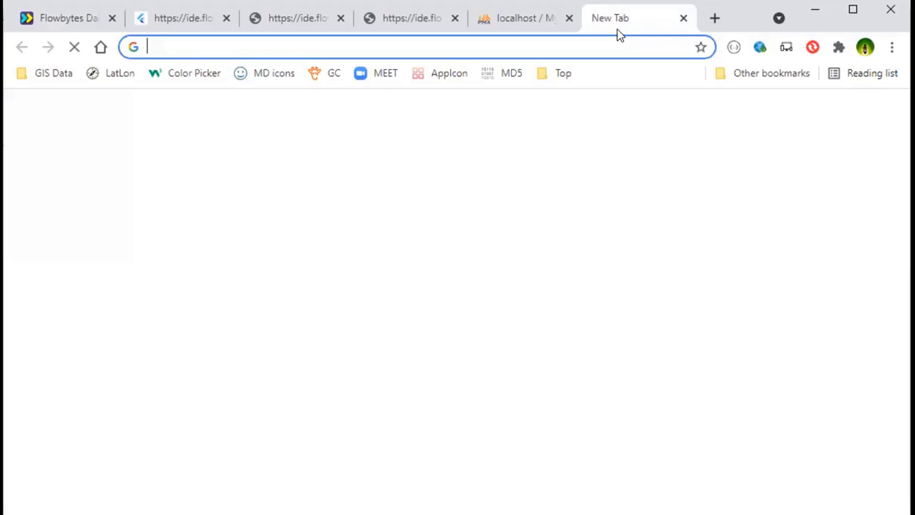
{"action": "left_click_drag", "start_coordinate": [408, 46], "coordinate": [84, 44]}
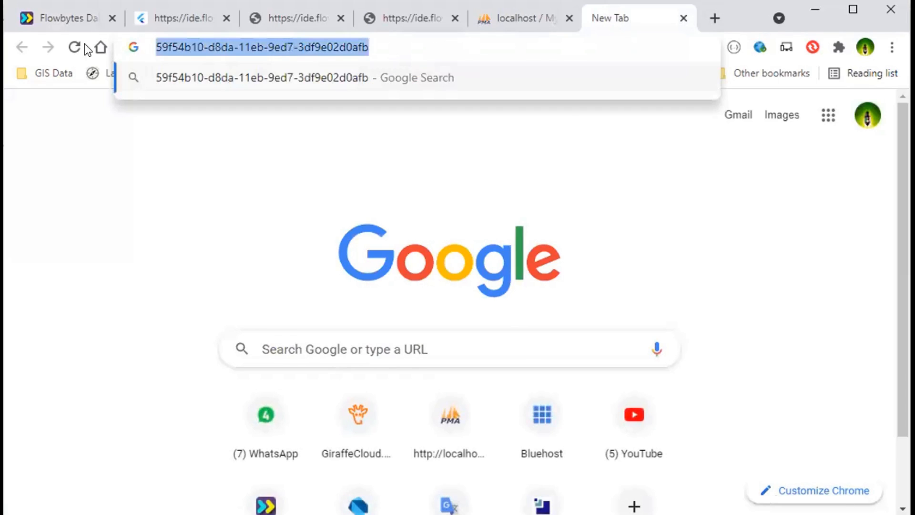
{"action": "key", "text": "BackSpace"}
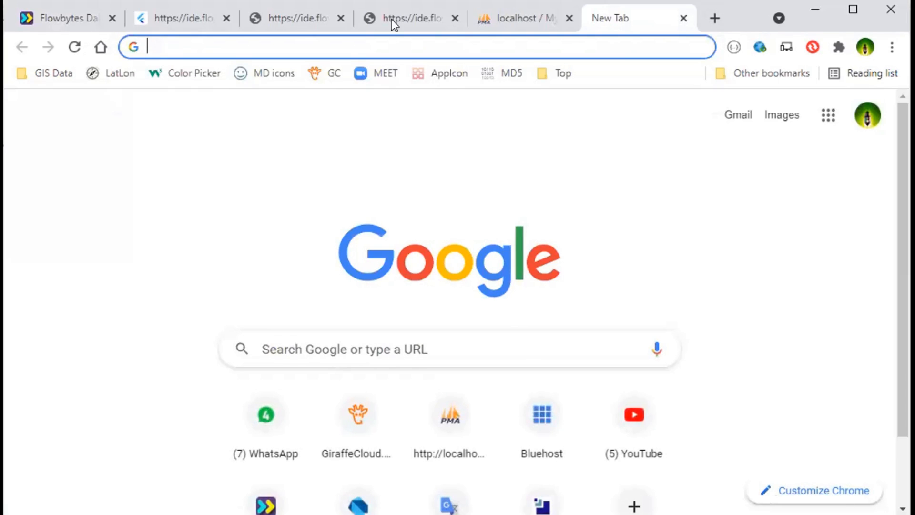
{"action": "left_click", "coordinate": [684, 18]}
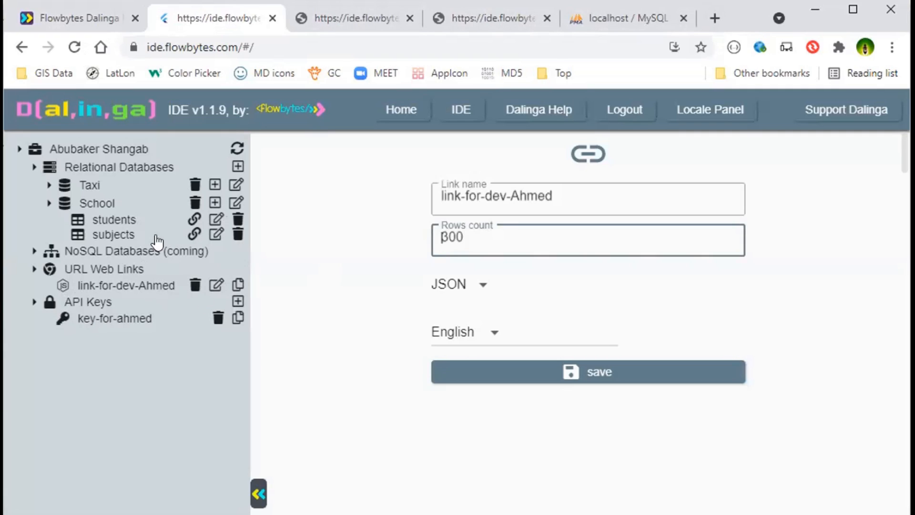
Step: Paste the apipdo.php link into a new tab and review its method=userlink, linkid=28 and apikey values
{"action": "left_click", "coordinate": [714, 18]}
{"action": "key", "text": "ctrl+v"}
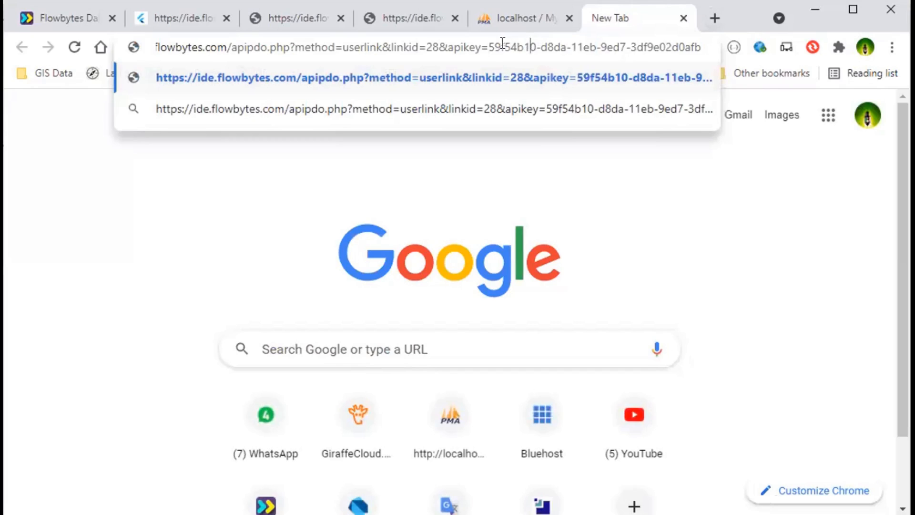
{"action": "left_click_drag", "start_coordinate": [489, 46], "coordinate": [725, 65]}
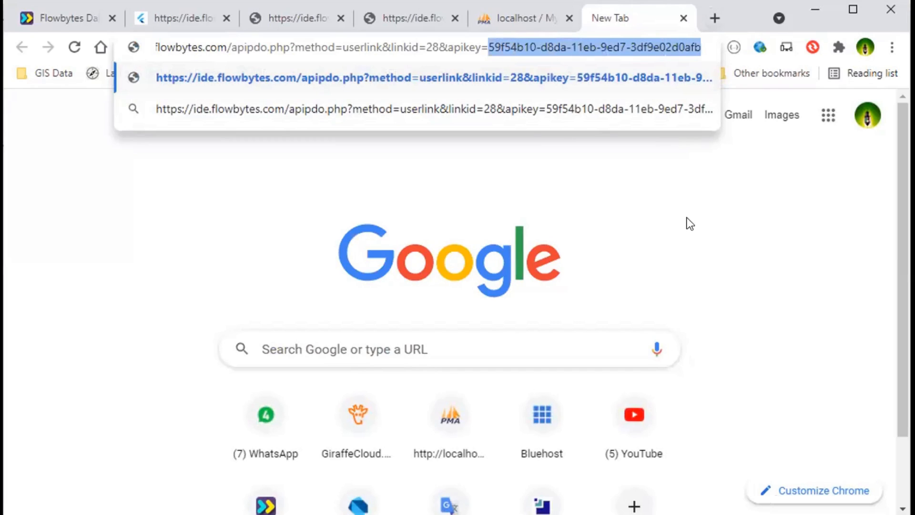
{"action": "left_click", "coordinate": [384, 46]}
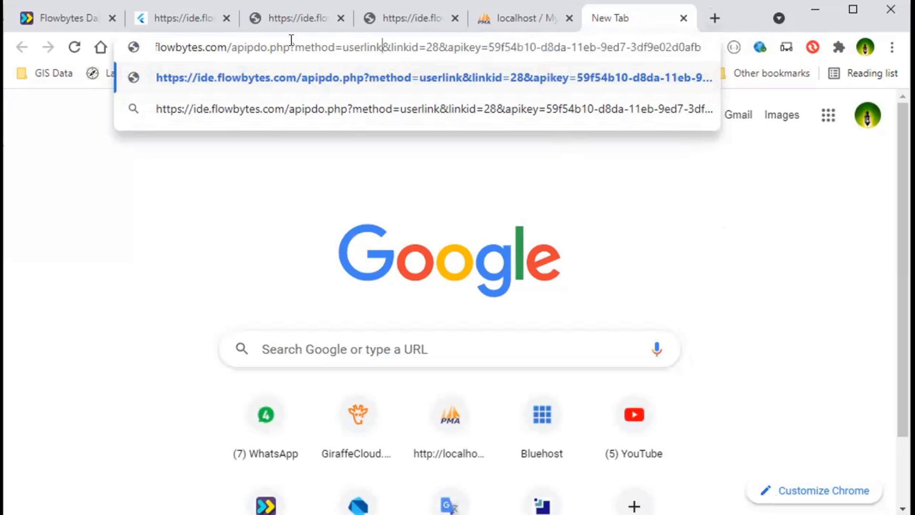
{"action": "double_click", "coordinate": [353, 46]}
{"action": "double_click", "coordinate": [403, 45]}
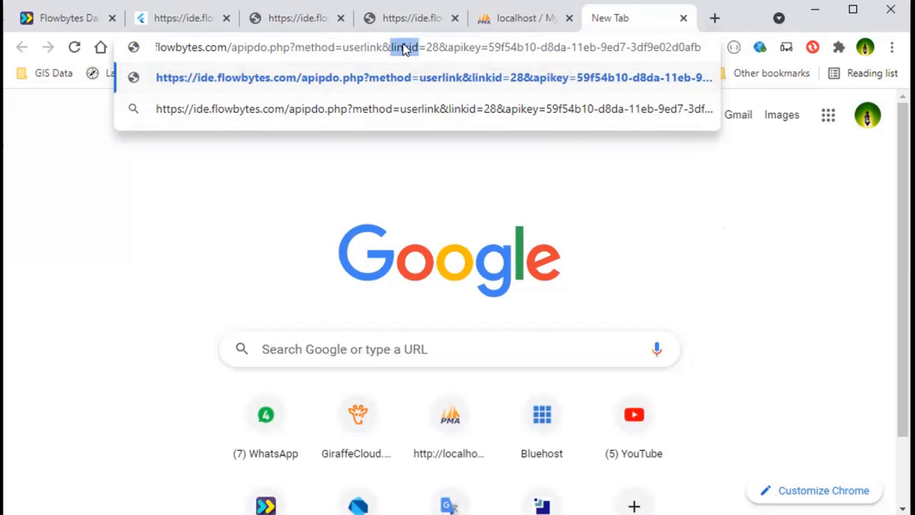
{"action": "double_click", "coordinate": [434, 46]}
{"action": "left_click", "coordinate": [454, 45]}
{"action": "double_click", "coordinate": [454, 46]}
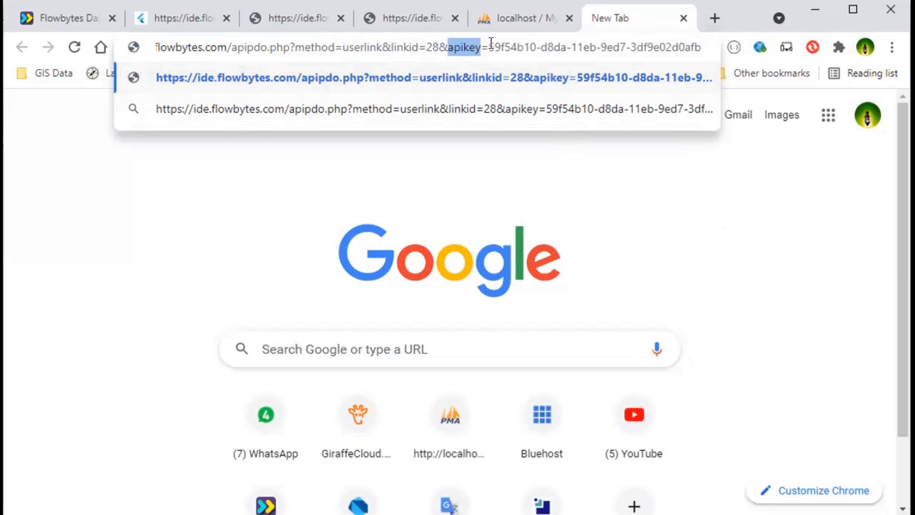
{"action": "left_click_drag", "start_coordinate": [489, 46], "coordinate": [710, 58]}
{"action": "left_click", "coordinate": [689, 242]}
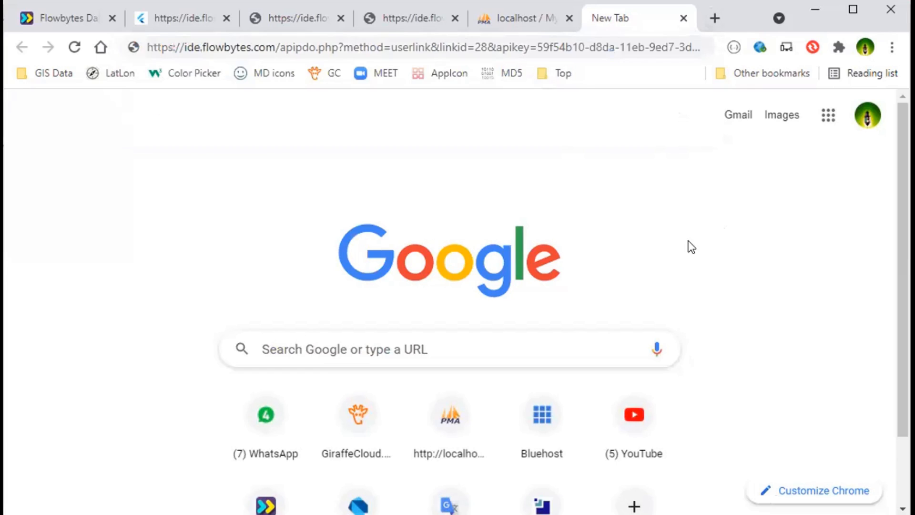
{"action": "left_click", "coordinate": [571, 55]}
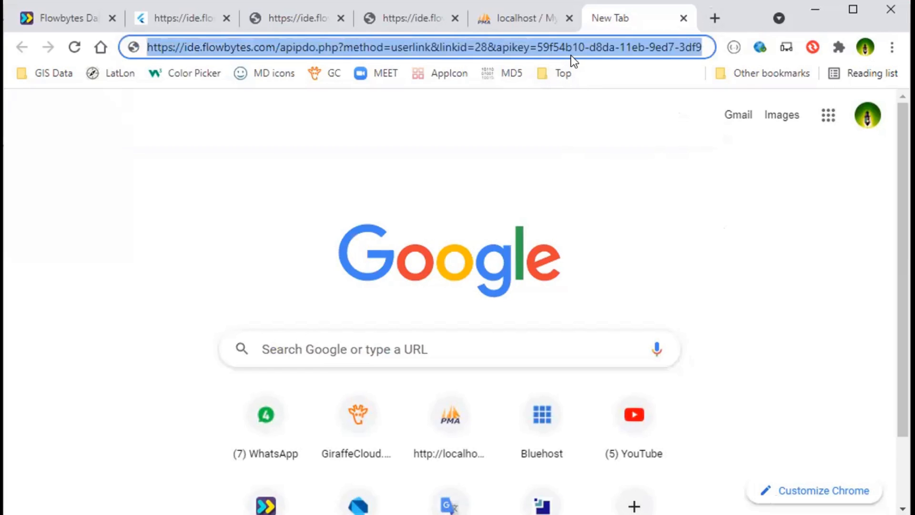
Step: Load the apipdo.php link, scroll through the JSON fake student records, then return to the Dalinga IDE
{"action": "key", "text": "Return"}
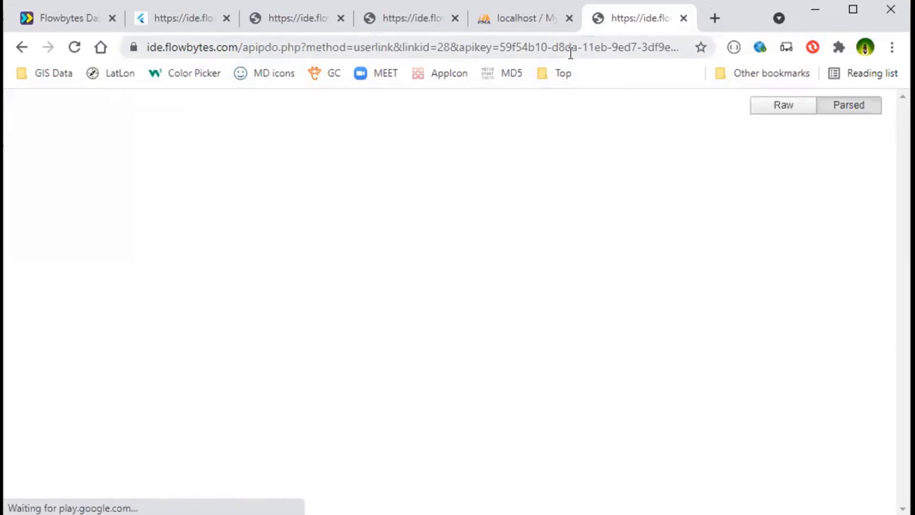
{"action": "scroll", "coordinate": [294, 191], "scroll_direction": "down", "scroll_amount": 20}
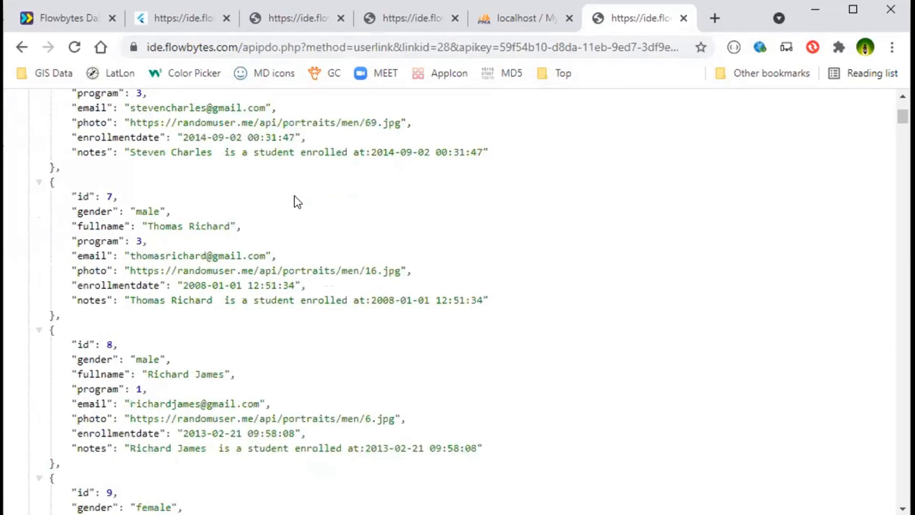
{"action": "scroll", "coordinate": [293, 196], "scroll_direction": "down", "scroll_amount": 20}
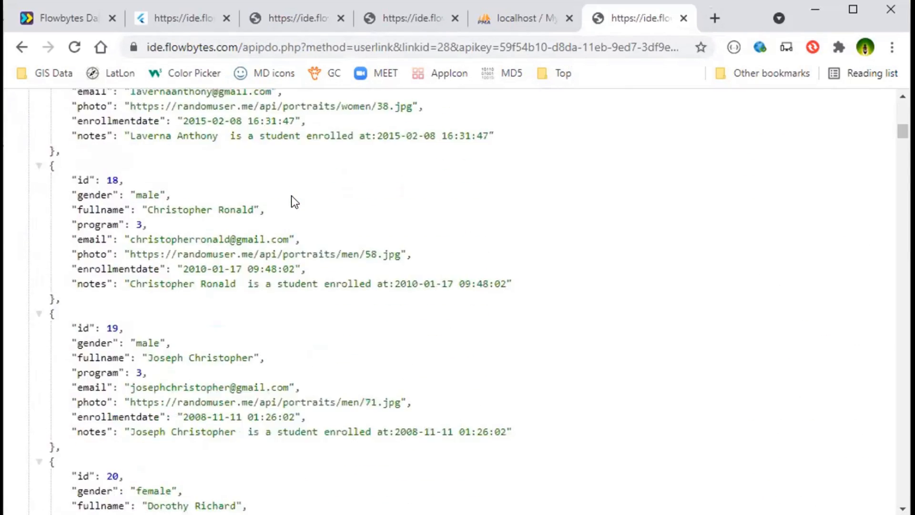
{"action": "scroll", "coordinate": [291, 196], "scroll_direction": "down", "scroll_amount": 3}
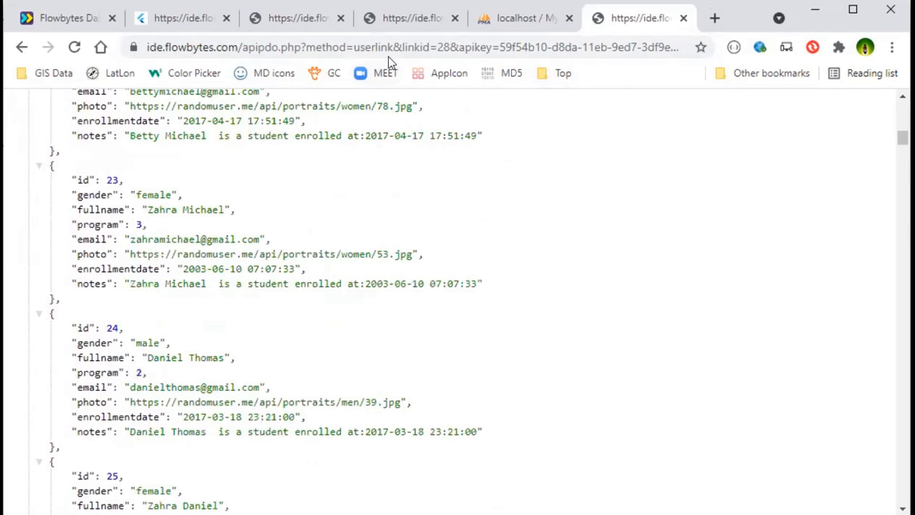
{"action": "left_click", "coordinate": [421, 42]}
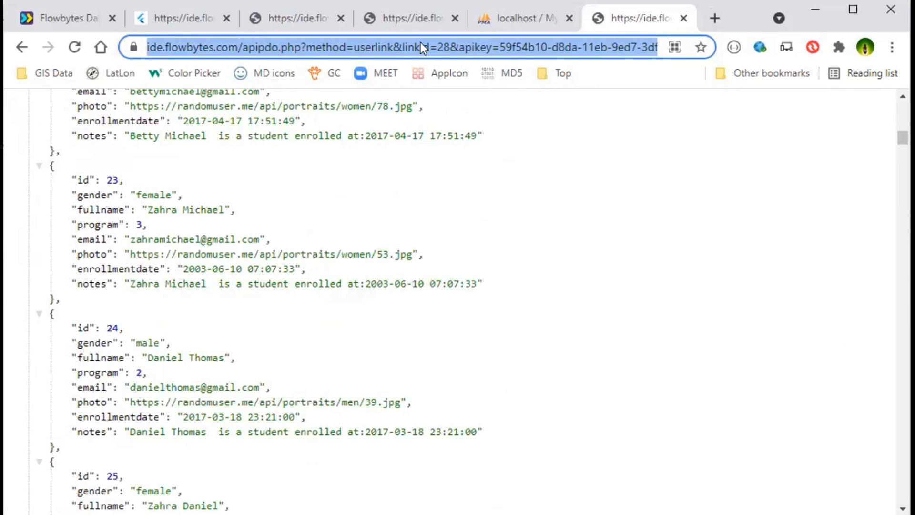
{"action": "scroll", "coordinate": [353, 225], "scroll_direction": "down", "scroll_amount": 9}
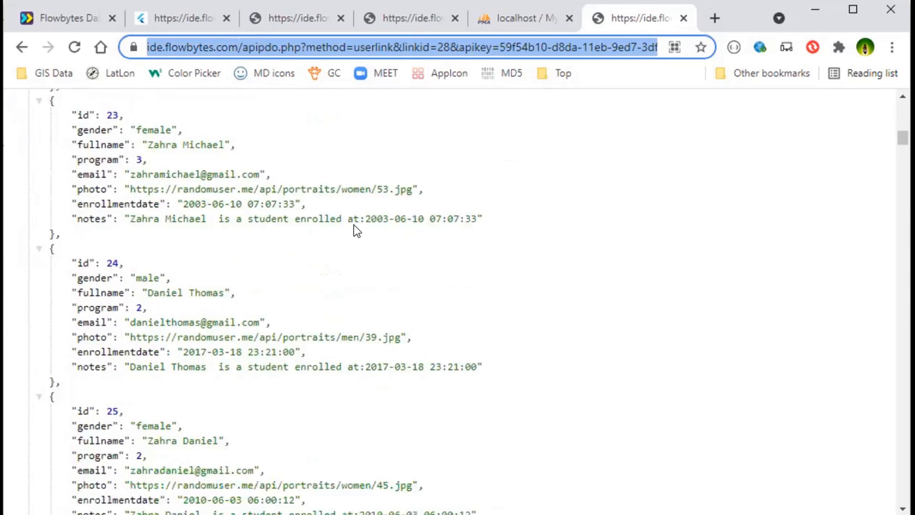
{"action": "left_click", "coordinate": [348, 219]}
{"action": "scroll", "coordinate": [352, 219], "scroll_direction": "up", "scroll_amount": 20}
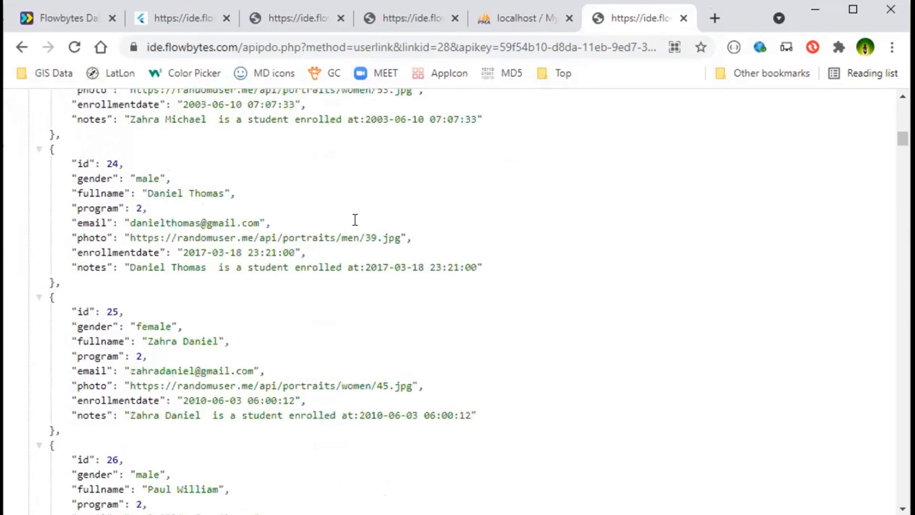
{"action": "scroll", "coordinate": [356, 220], "scroll_direction": "up", "scroll_amount": 18}
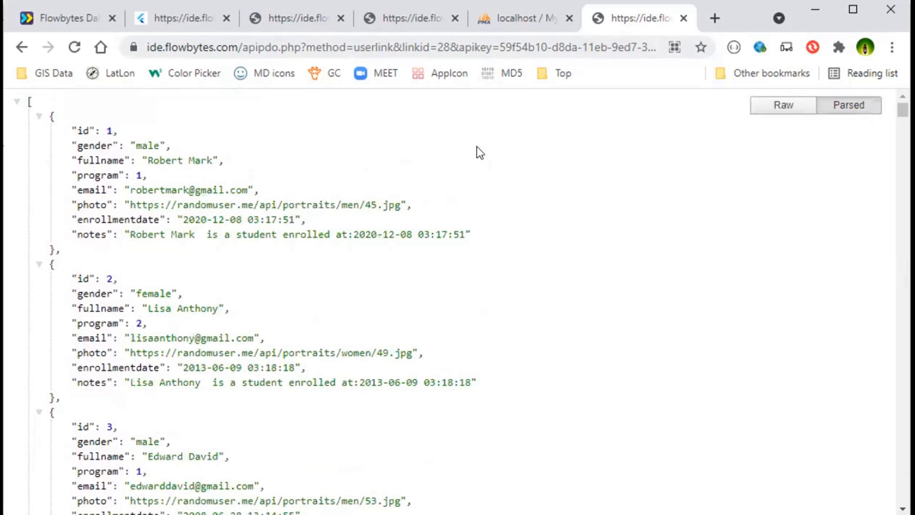
{"action": "left_click", "coordinate": [208, 16]}
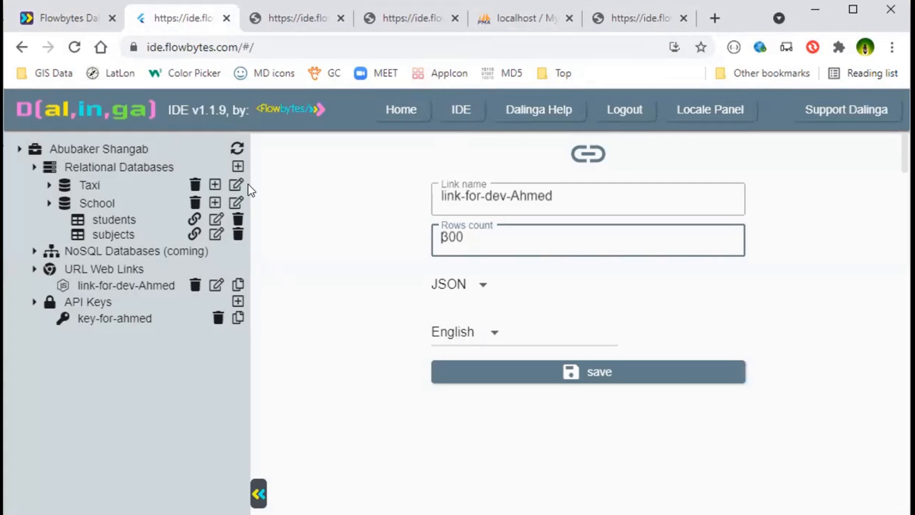
Step: Display the school database's students table with its 100 real records in phpMyAdmin
{"action": "left_click", "coordinate": [523, 14]}
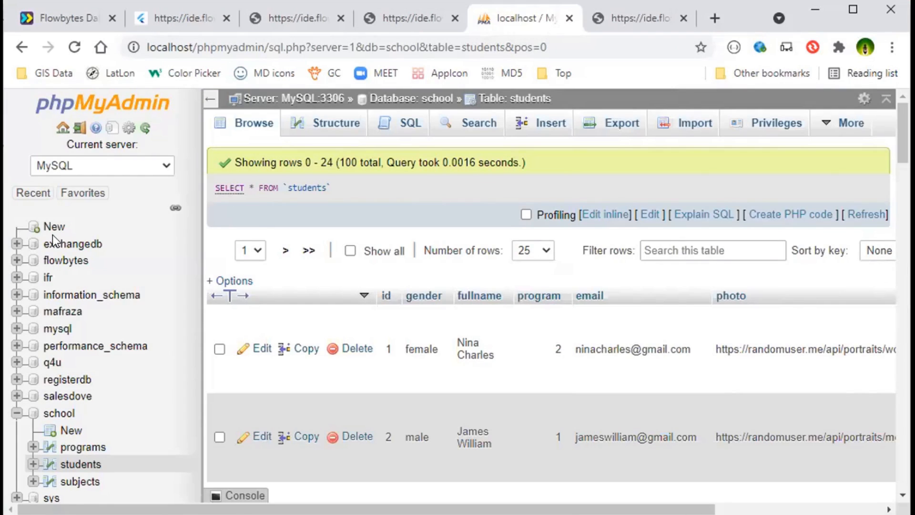
{"action": "left_click", "coordinate": [17, 412]}
{"action": "left_click", "coordinate": [16, 413]}
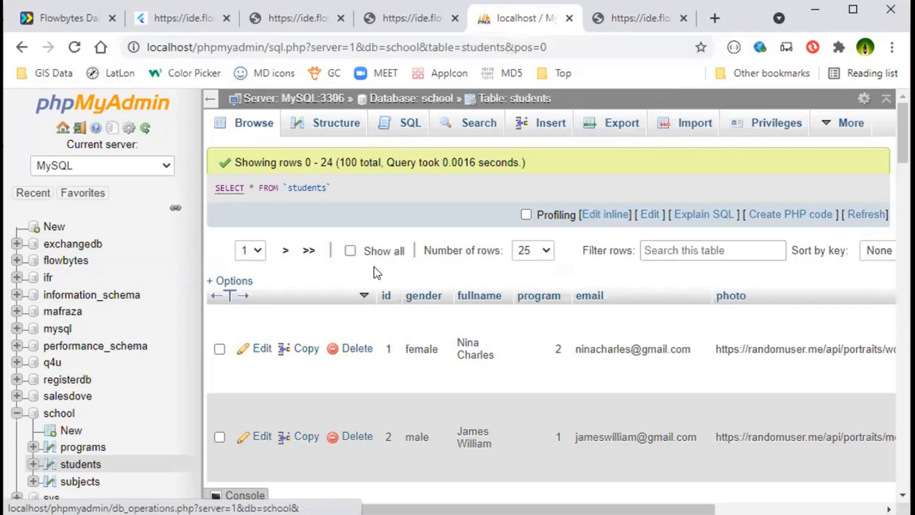
{"action": "left_click", "coordinate": [193, 18]}
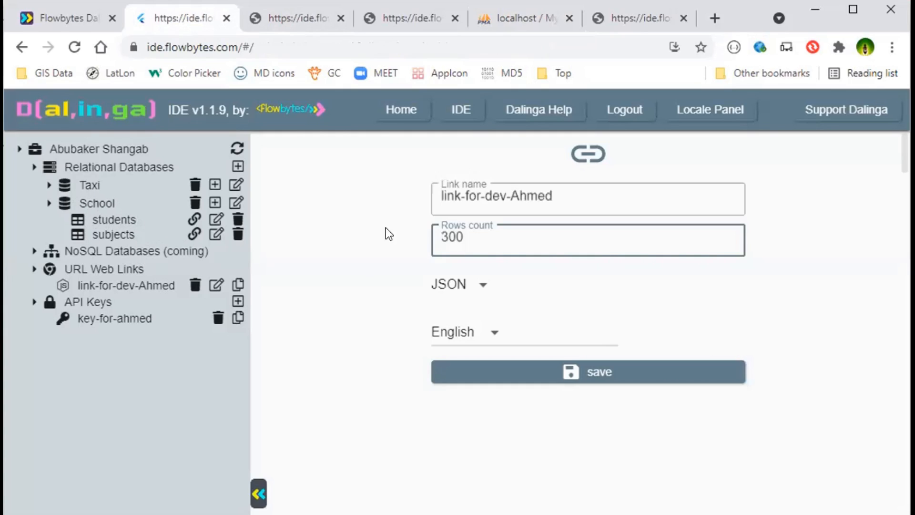
{"action": "left_click", "coordinate": [509, 15]}
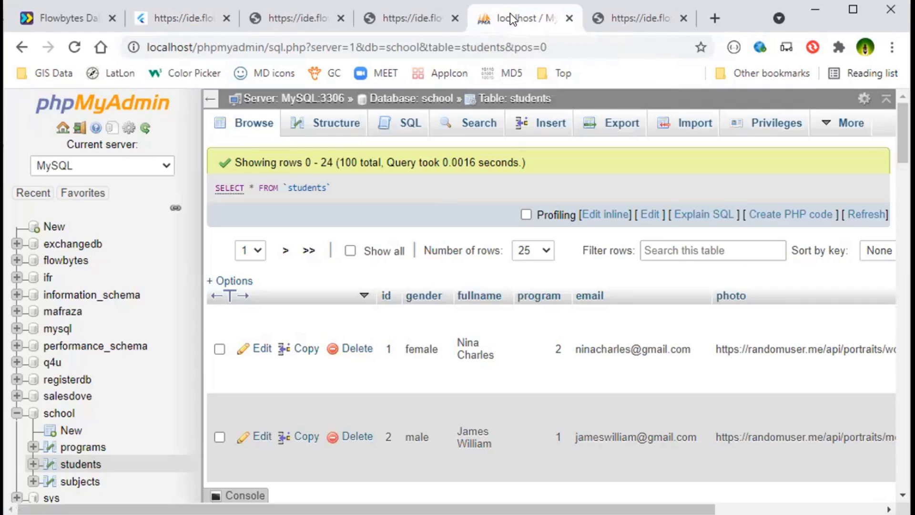